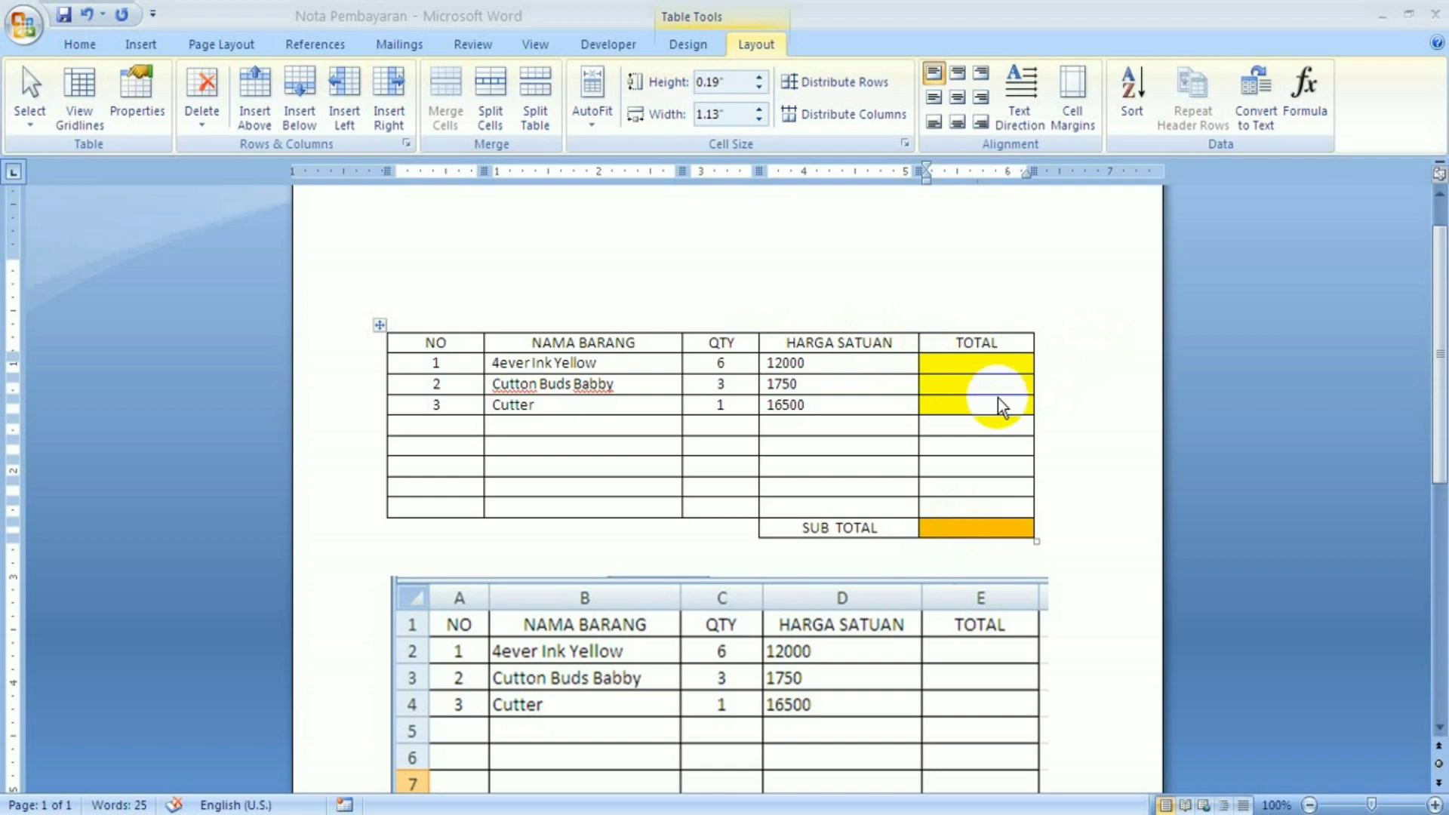
Type =c2*d2 in the first TOTAL cell and wrap it as a field with Ctrl+F9
{"action": "left_click", "coordinate": [982, 529]}
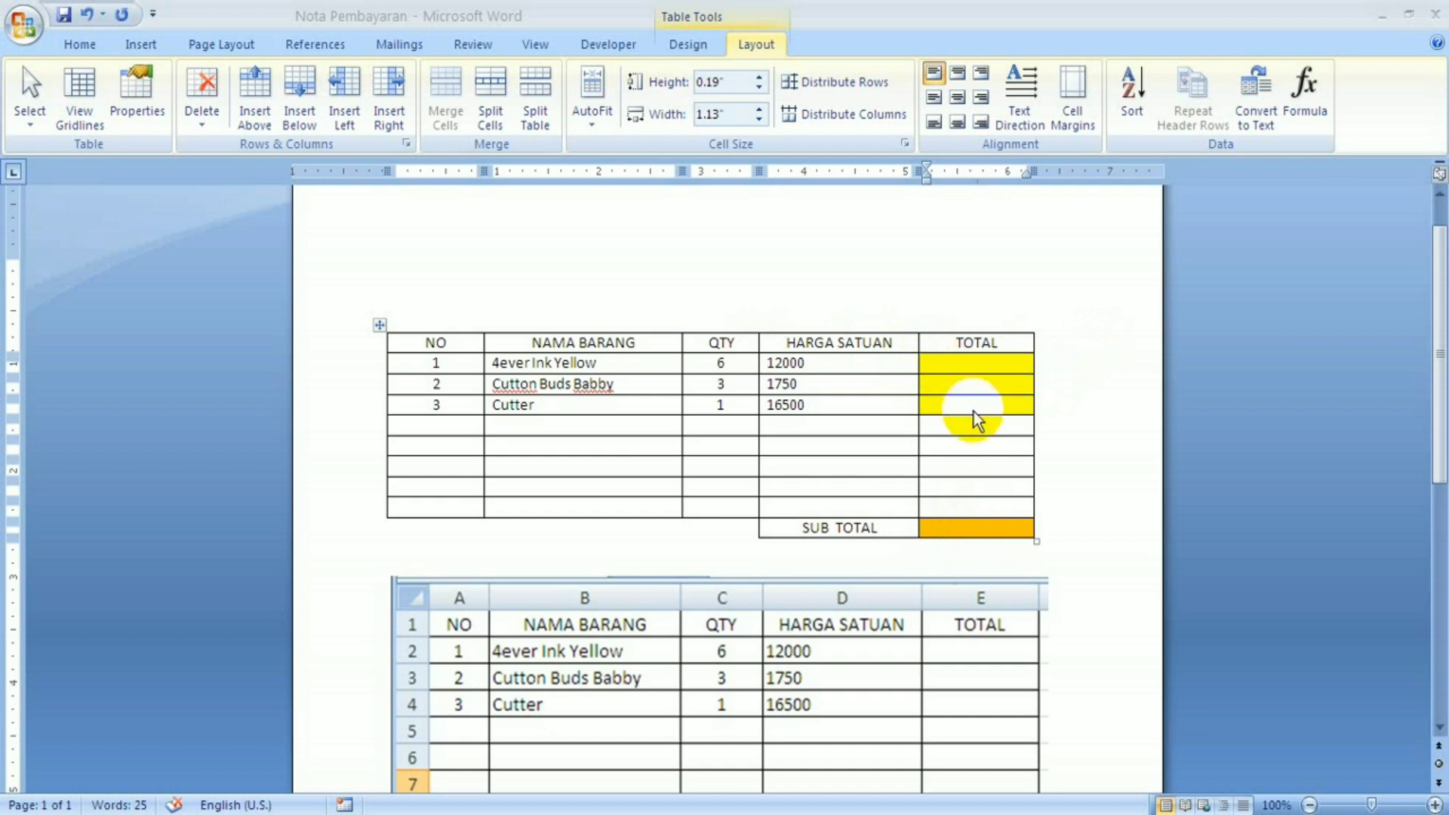
{"action": "left_click", "coordinate": [945, 369]}
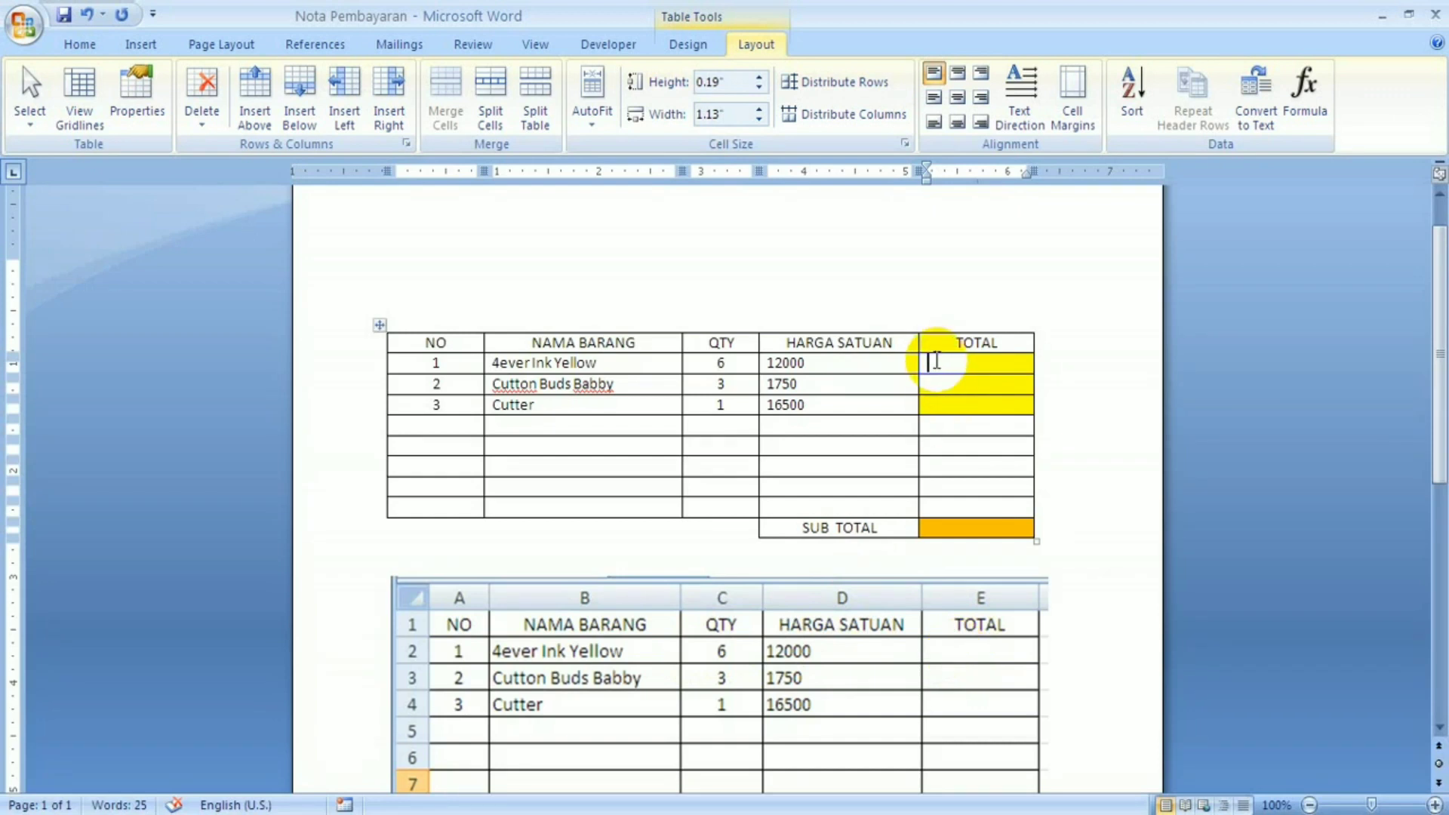
{"action": "type", "text": "="}
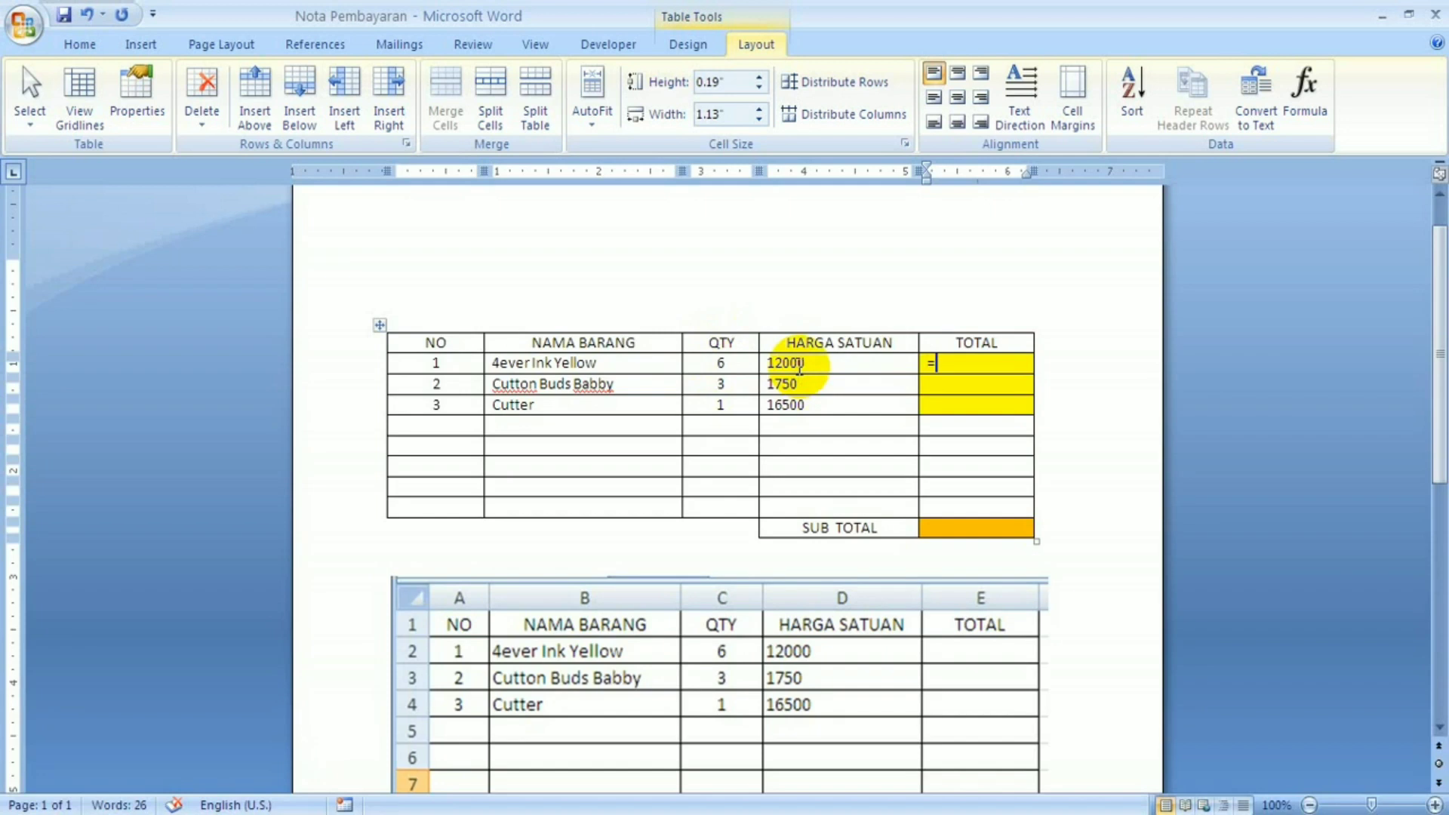
{"action": "type", "text": "c2"}
{"action": "type", "text": "*d2"}
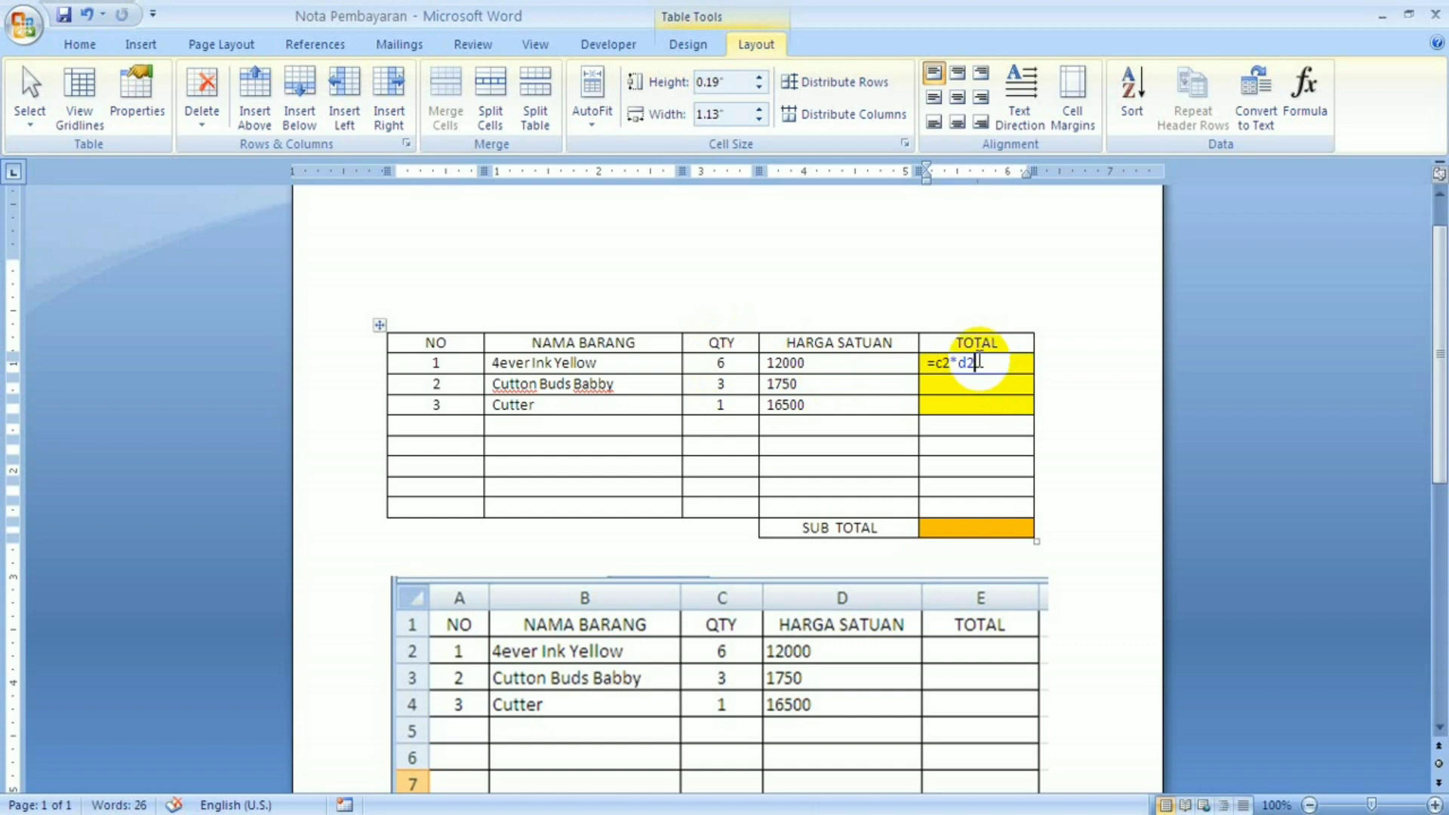
{"action": "left_click_drag", "start_coordinate": [975, 363], "coordinate": [931, 364]}
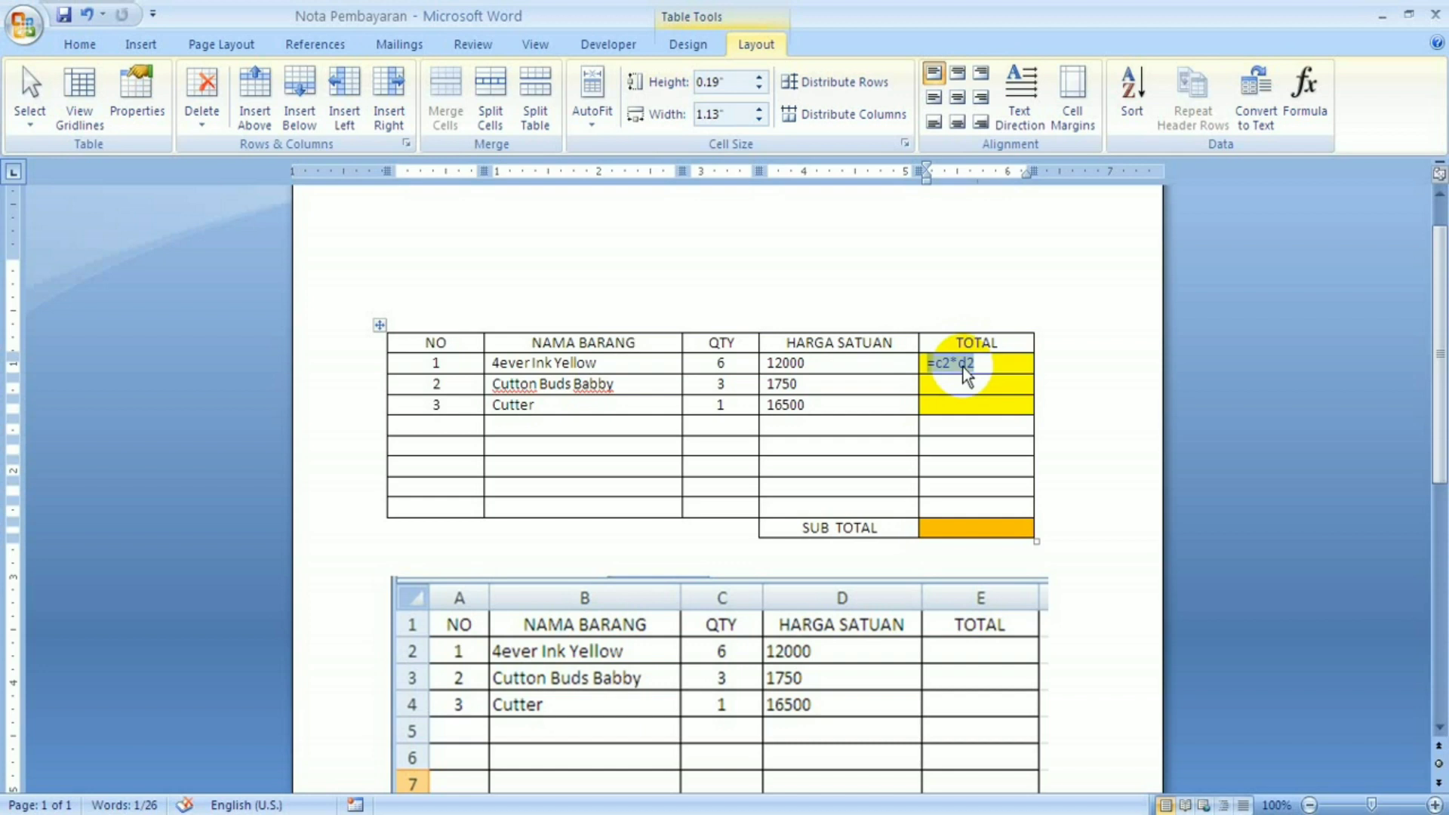
{"action": "key", "text": "ctrl+F9"}
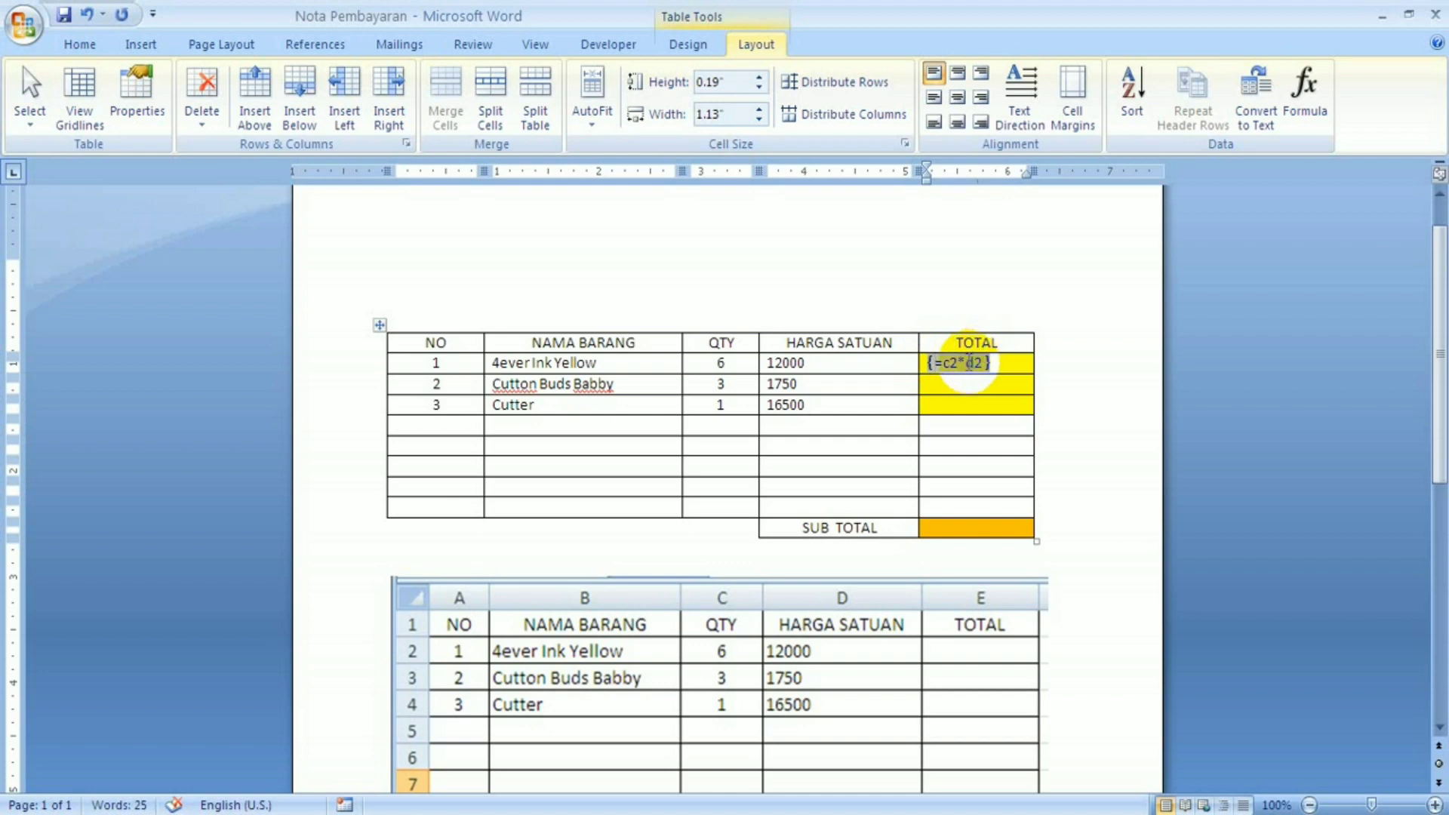
Update the =c2*d2 field to show 72000, then delete that result from the cell
{"action": "right_click", "coordinate": [968, 367]}
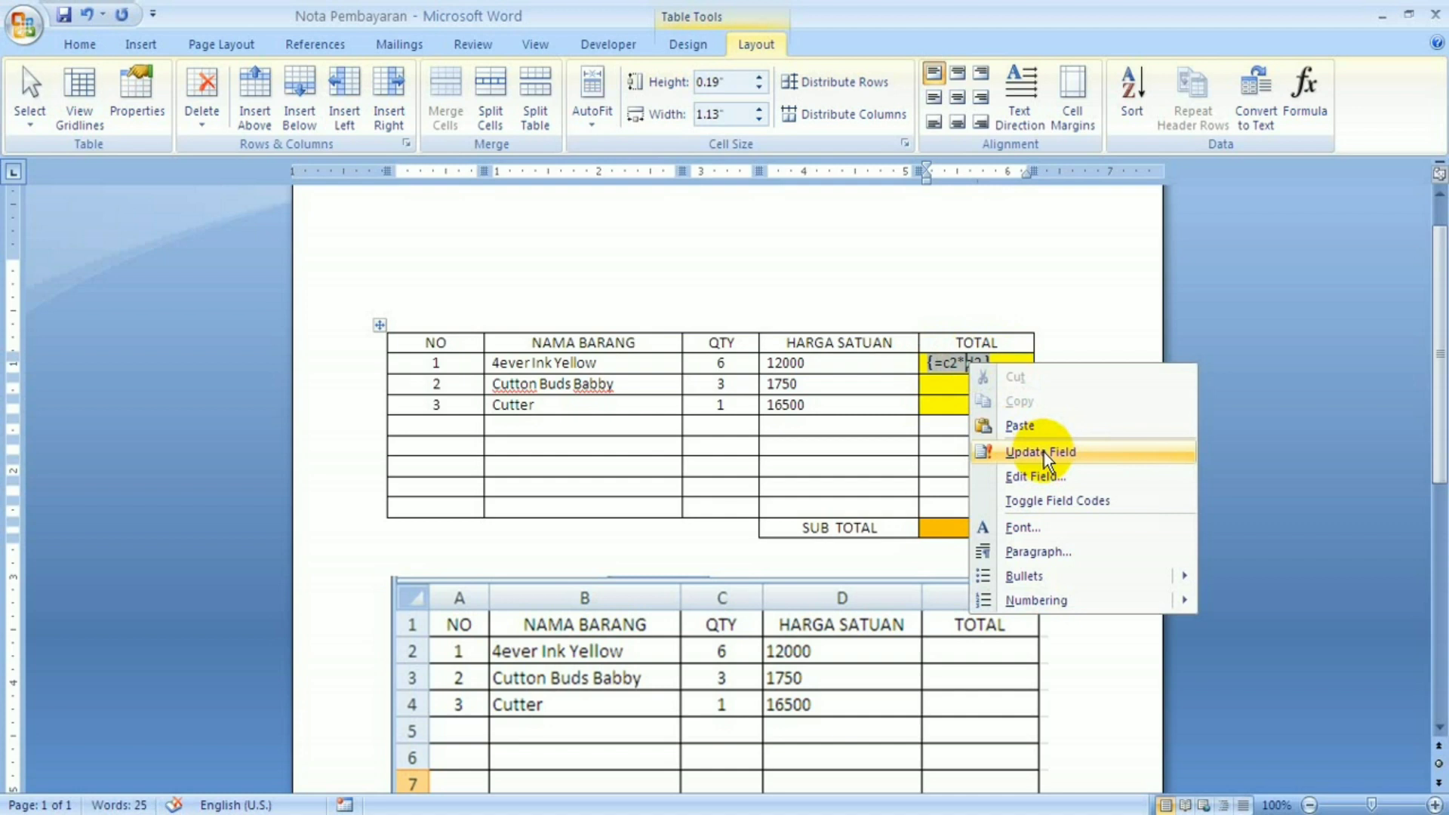
{"action": "left_click", "coordinate": [1044, 452]}
{"action": "left_click", "coordinate": [985, 363]}
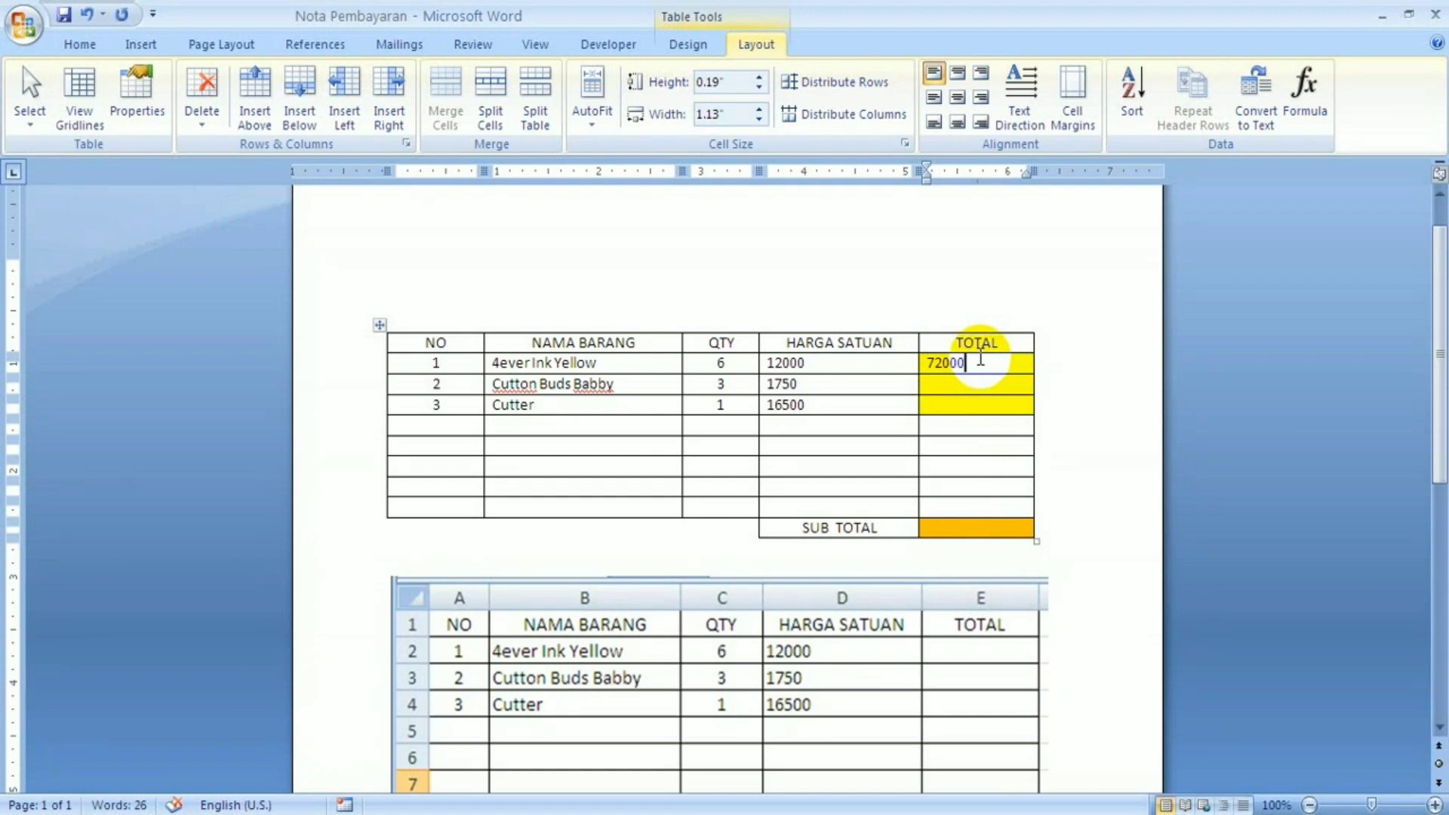
{"action": "left_click", "coordinate": [978, 363]}
{"action": "left_click_drag", "start_coordinate": [978, 363], "coordinate": [922, 363]}
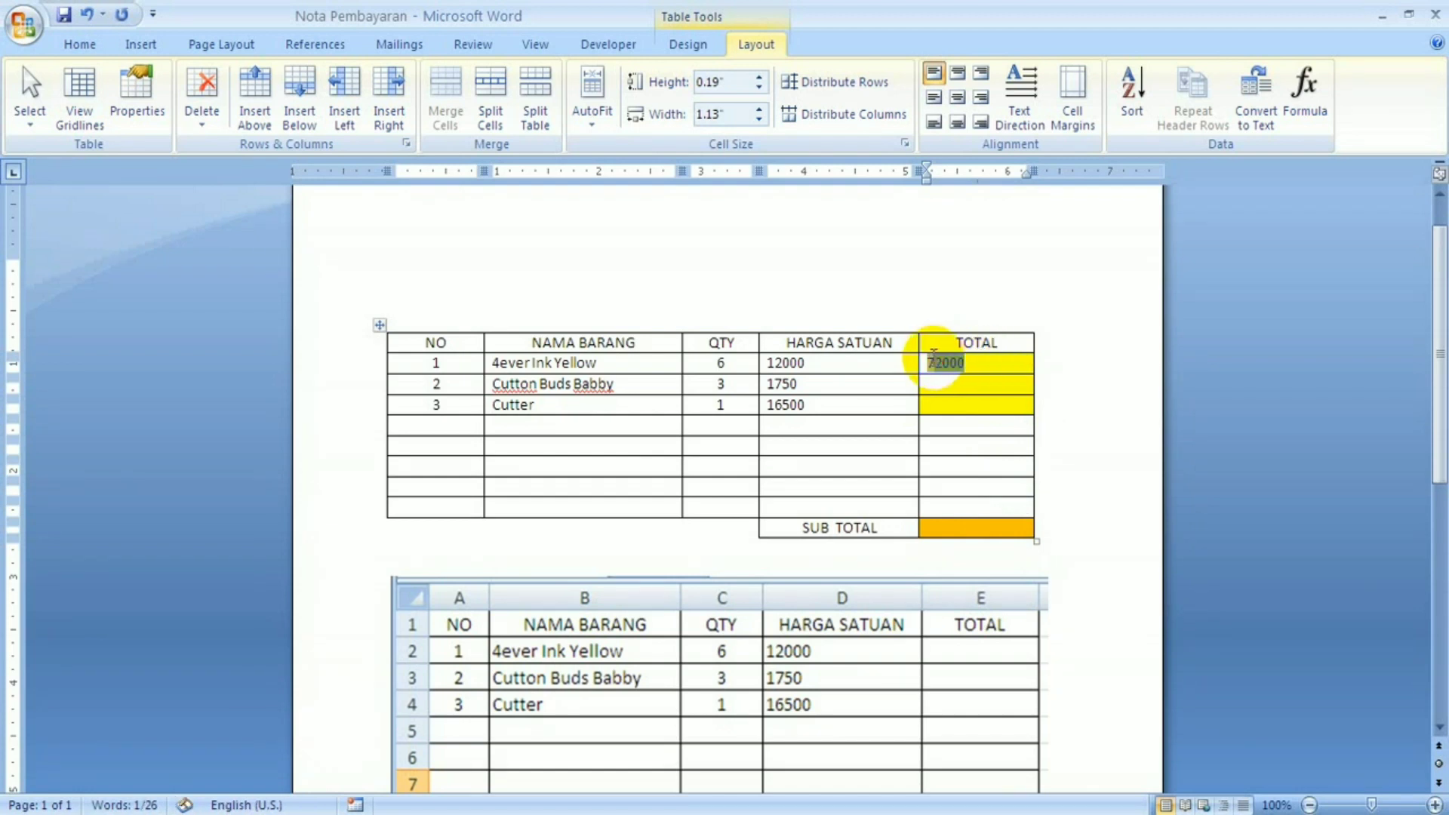
{"action": "key", "text": "Delete"}
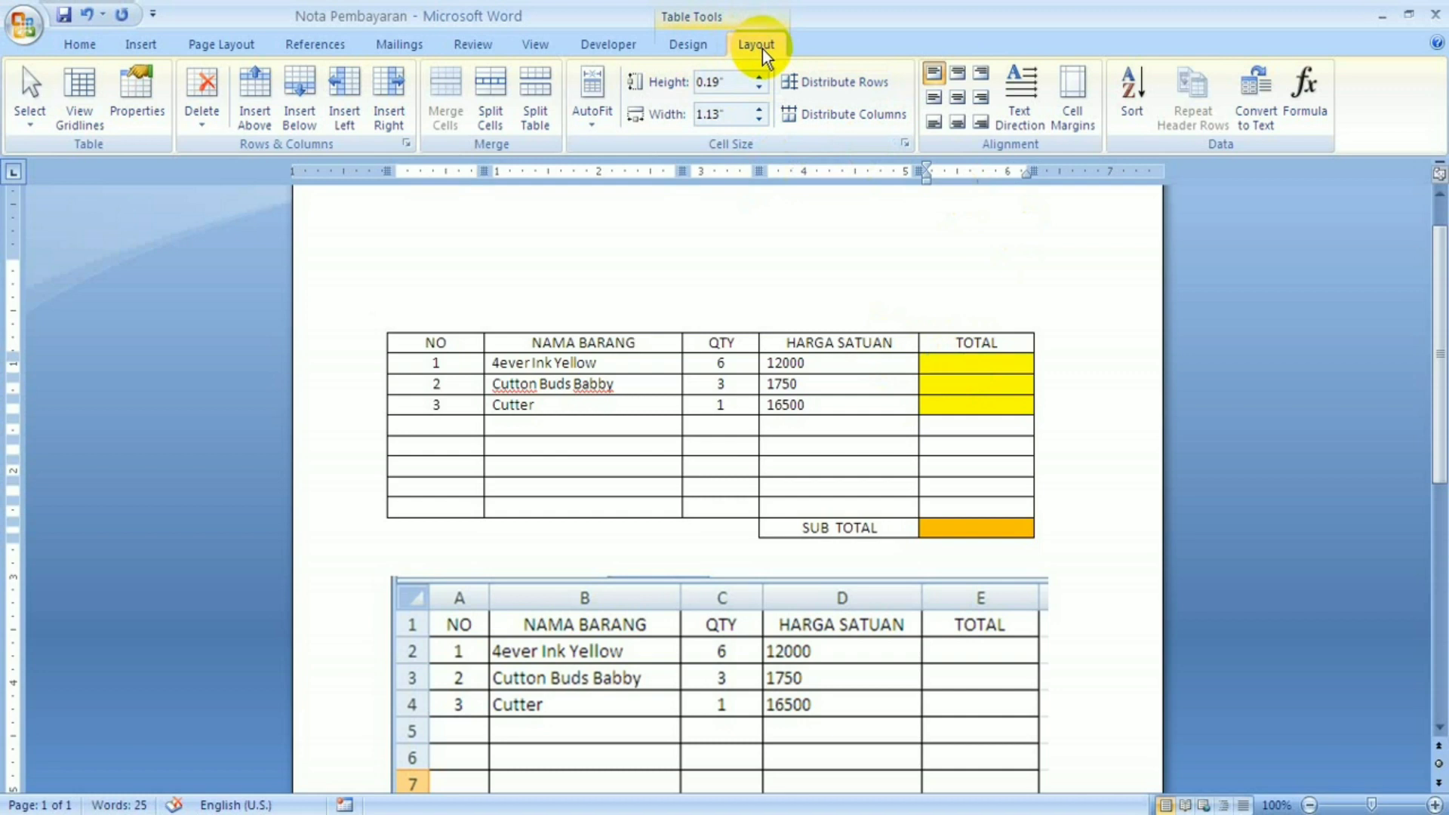
{"action": "left_click", "coordinate": [942, 365]}
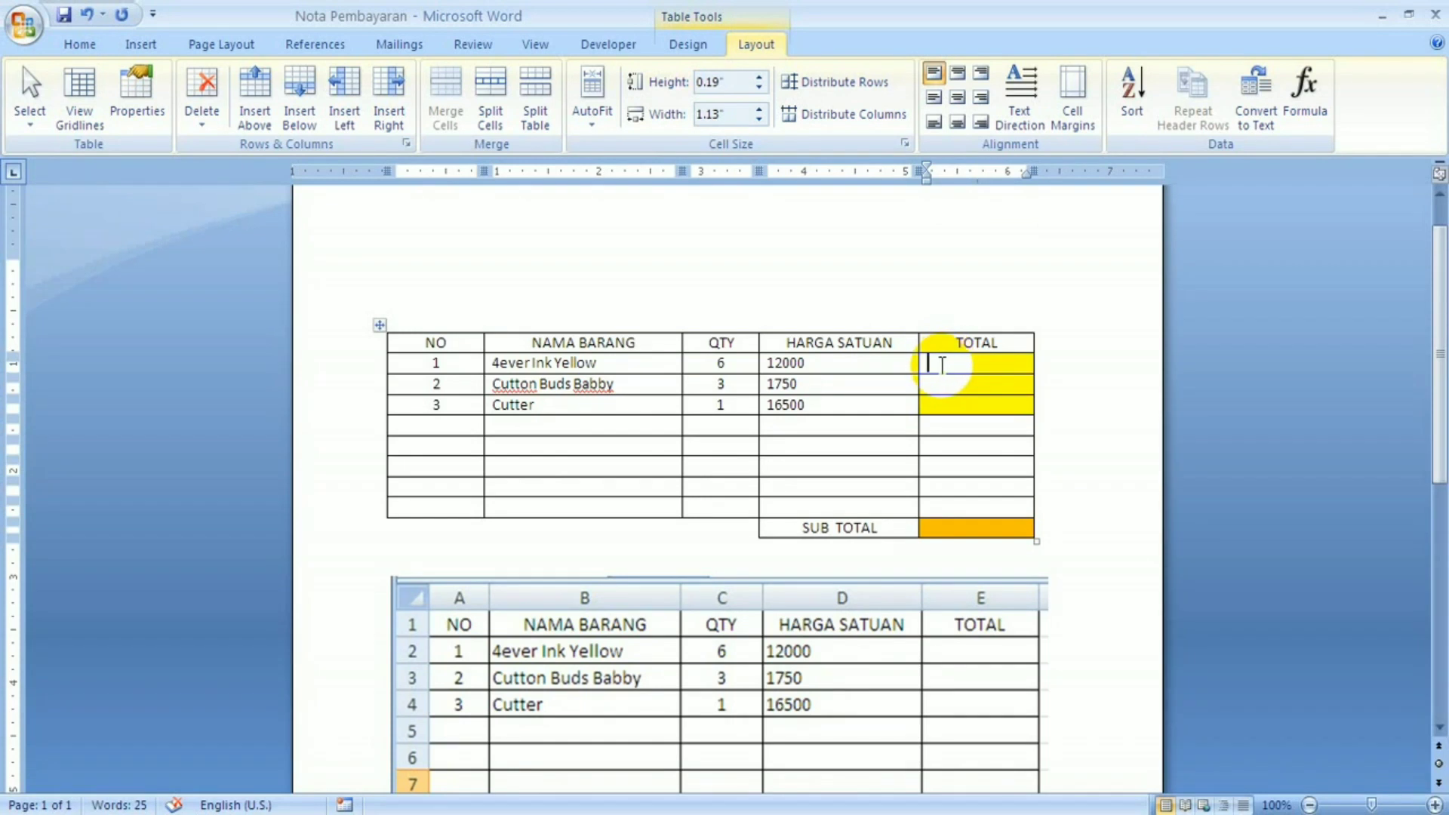
{"action": "left_click", "coordinate": [819, 559]}
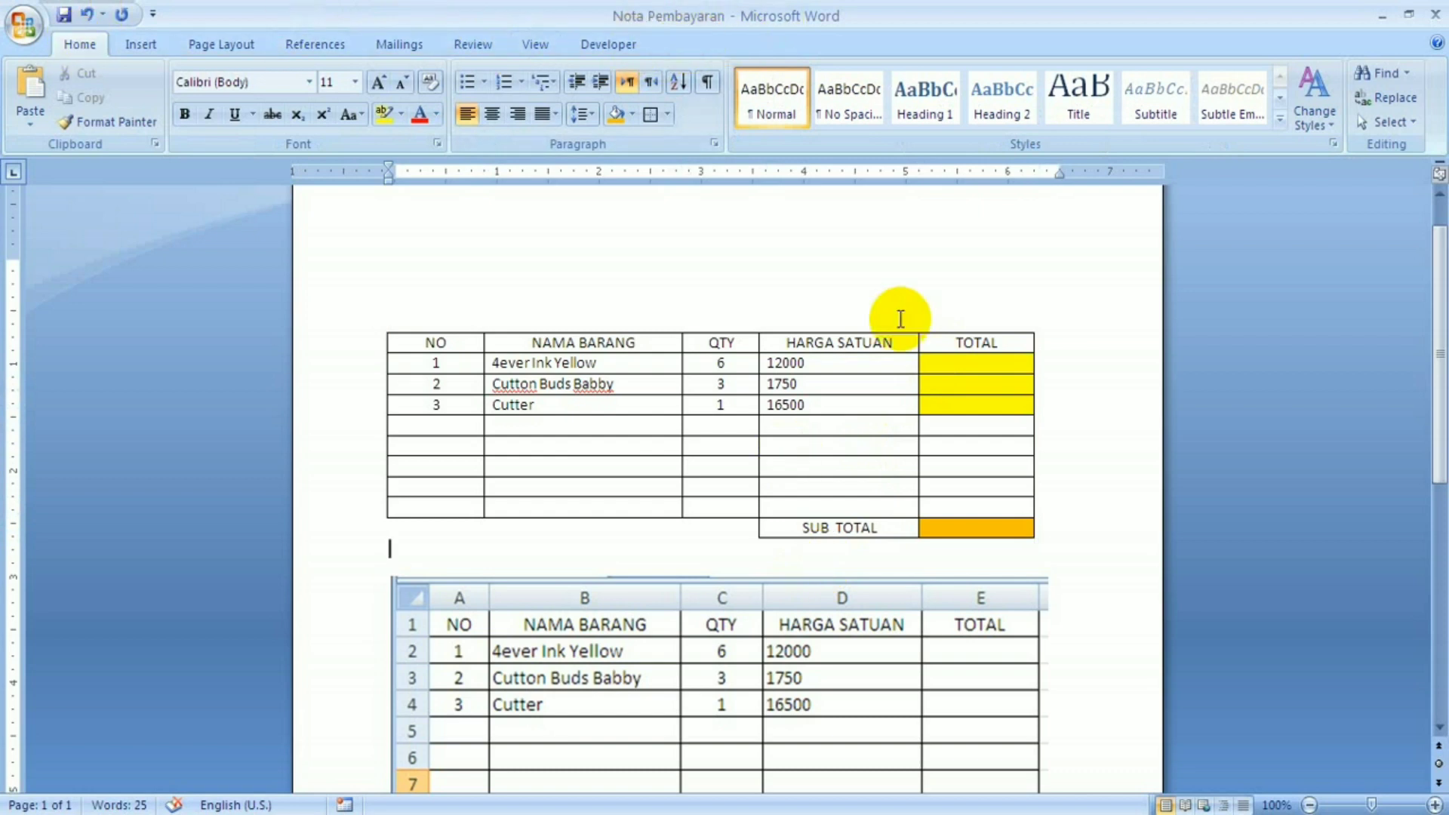
{"action": "left_click", "coordinate": [937, 404]}
{"action": "left_click", "coordinate": [934, 364]}
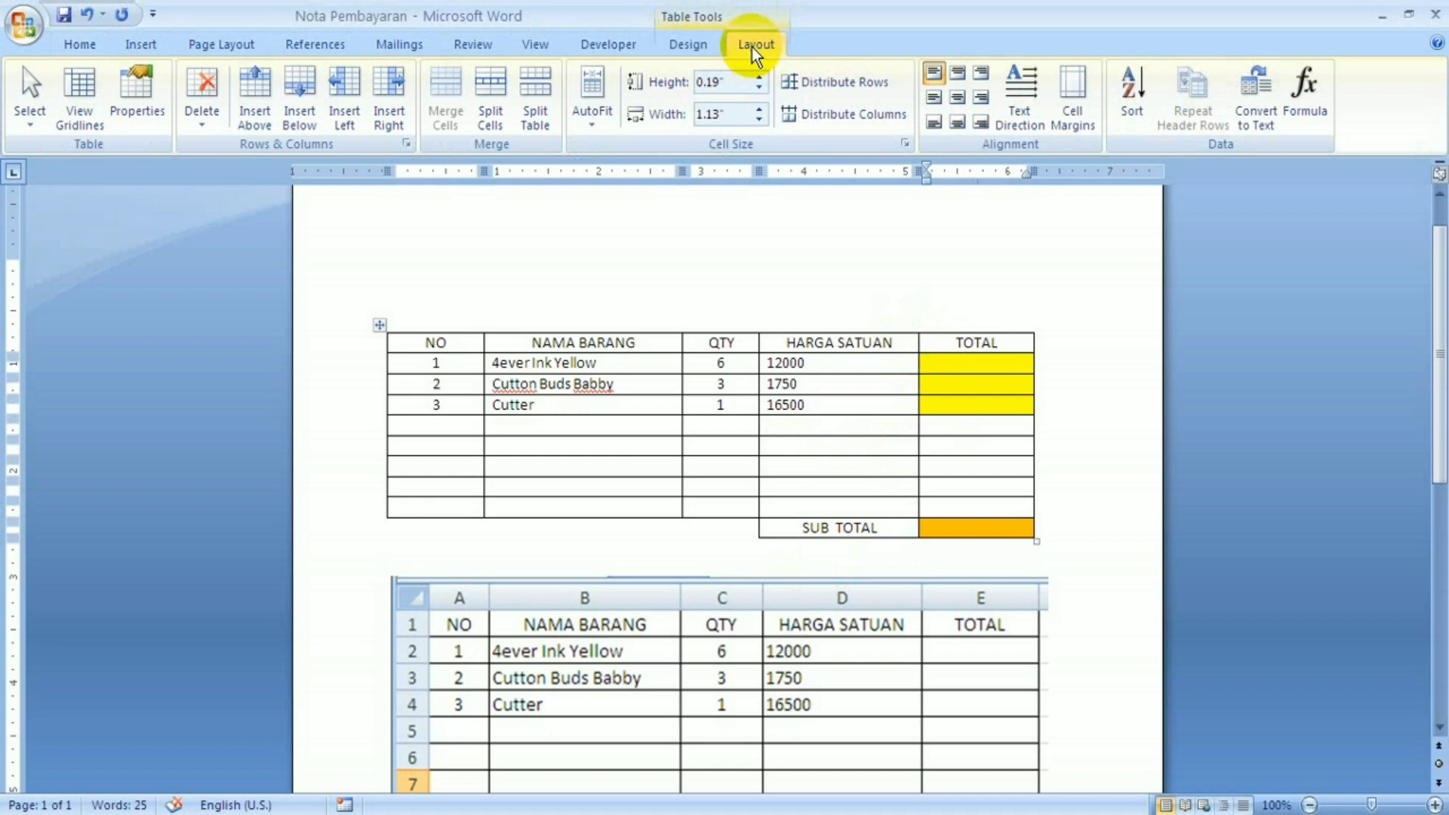
Open the Formula dialog for the first TOTAL cell and clear c2*d2 from the formula
{"action": "left_click", "coordinate": [1308, 95]}
{"action": "type", "text": "=c2*d2"}
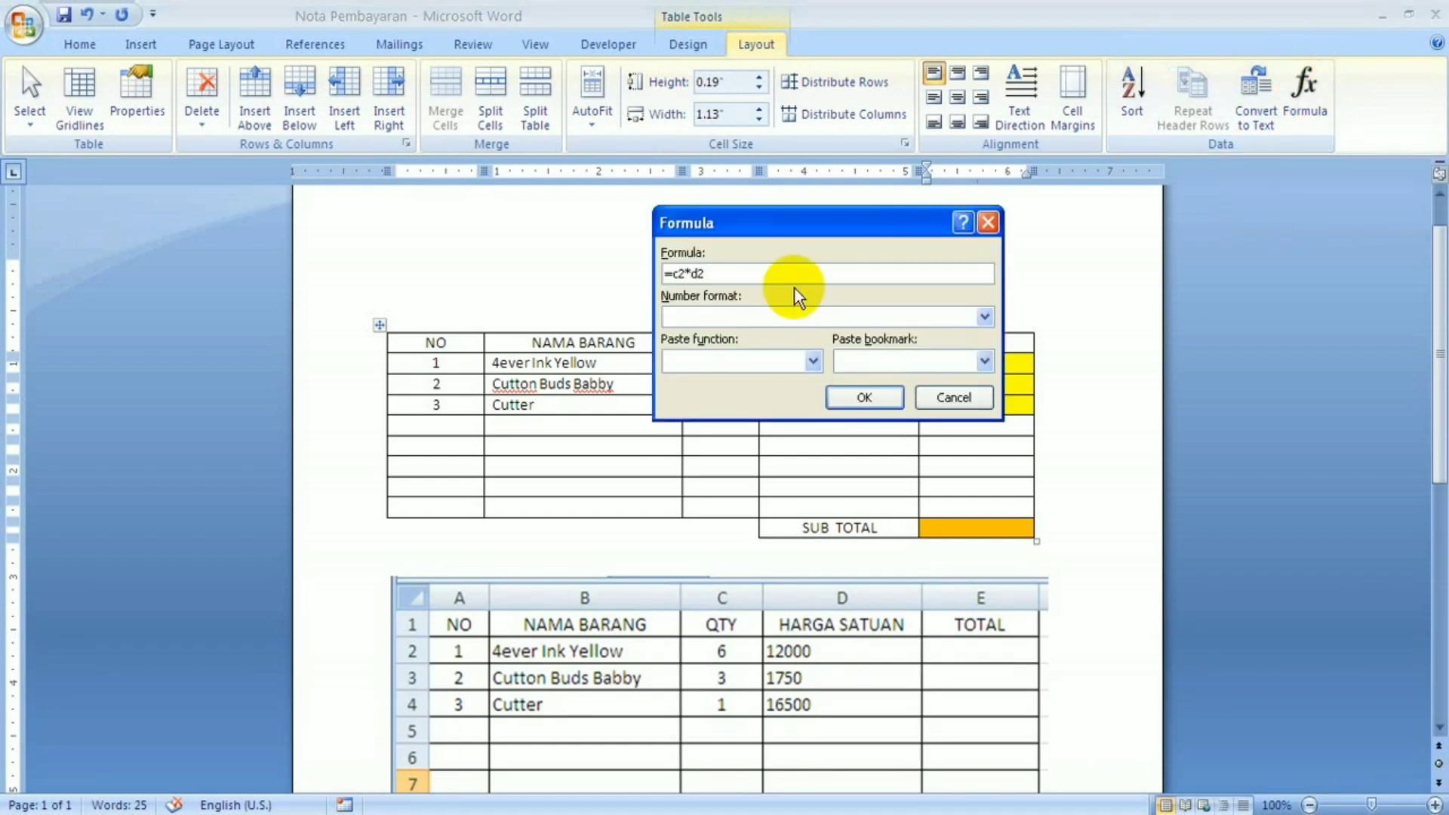
{"action": "left_click_drag", "start_coordinate": [798, 220], "coordinate": [1154, 188]}
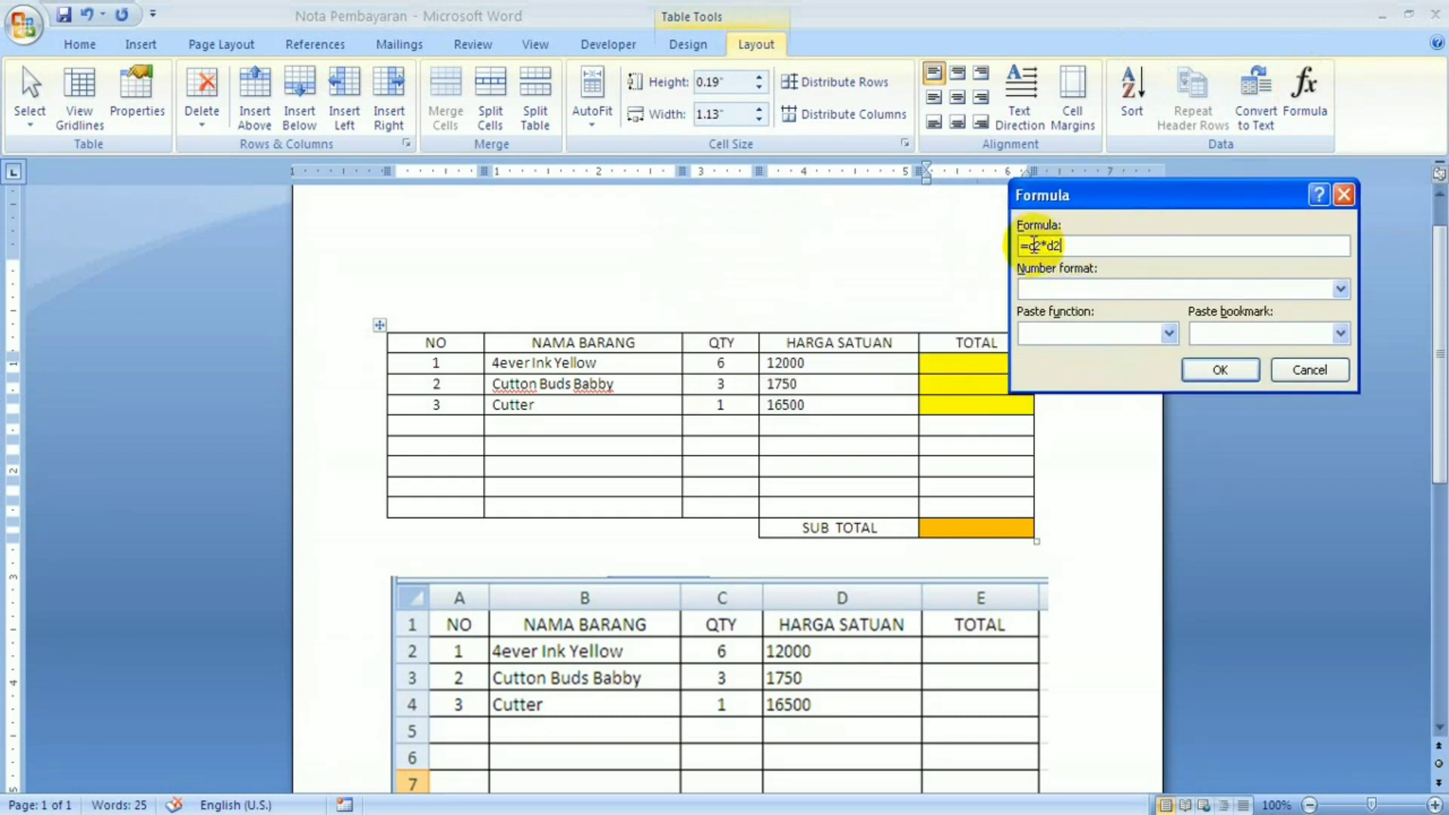
{"action": "left_click_drag", "start_coordinate": [1031, 246], "coordinate": [1092, 246]}
{"action": "left_click", "coordinate": [1029, 249]}
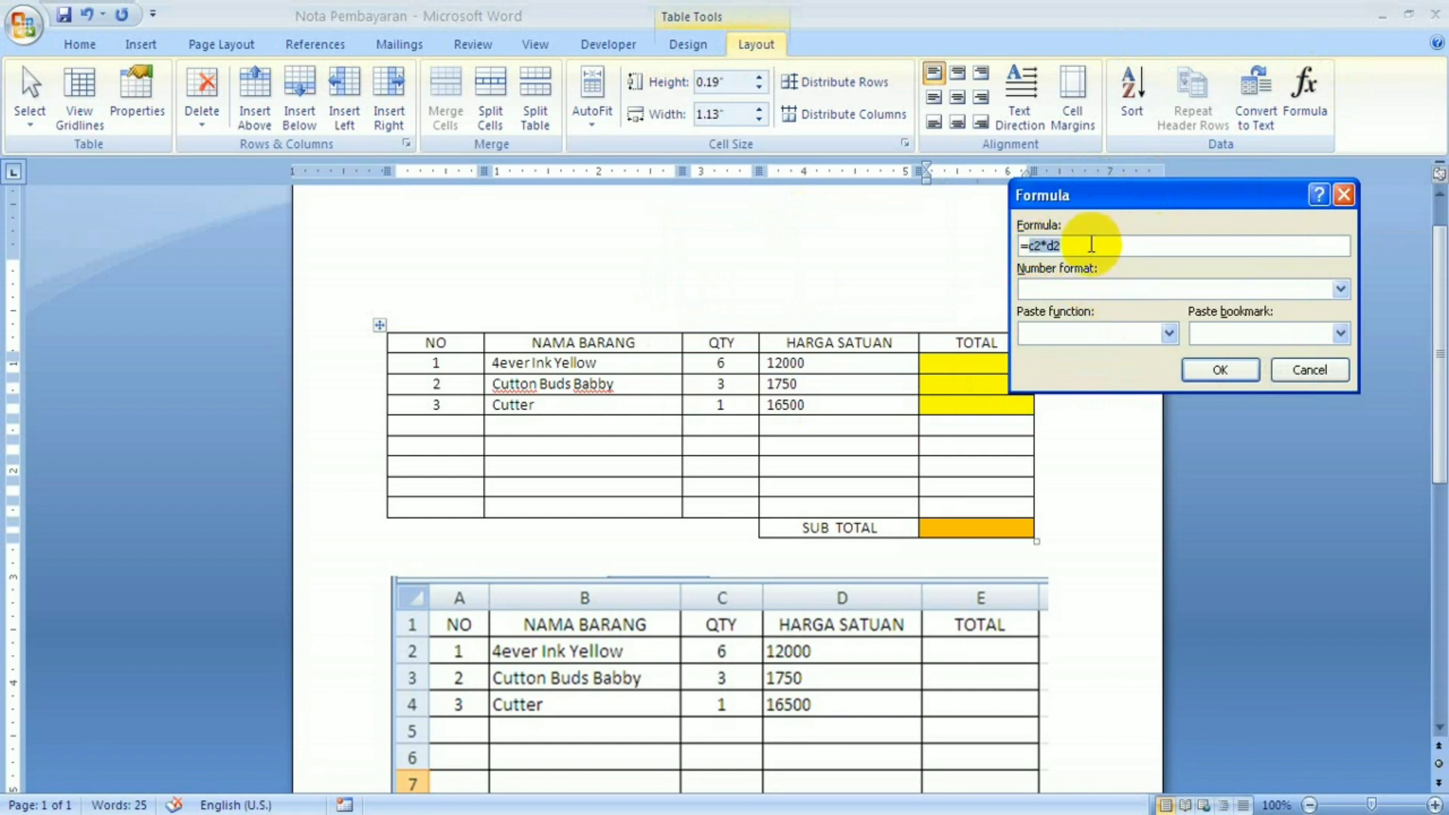
{"action": "key", "text": "BackSpace"}
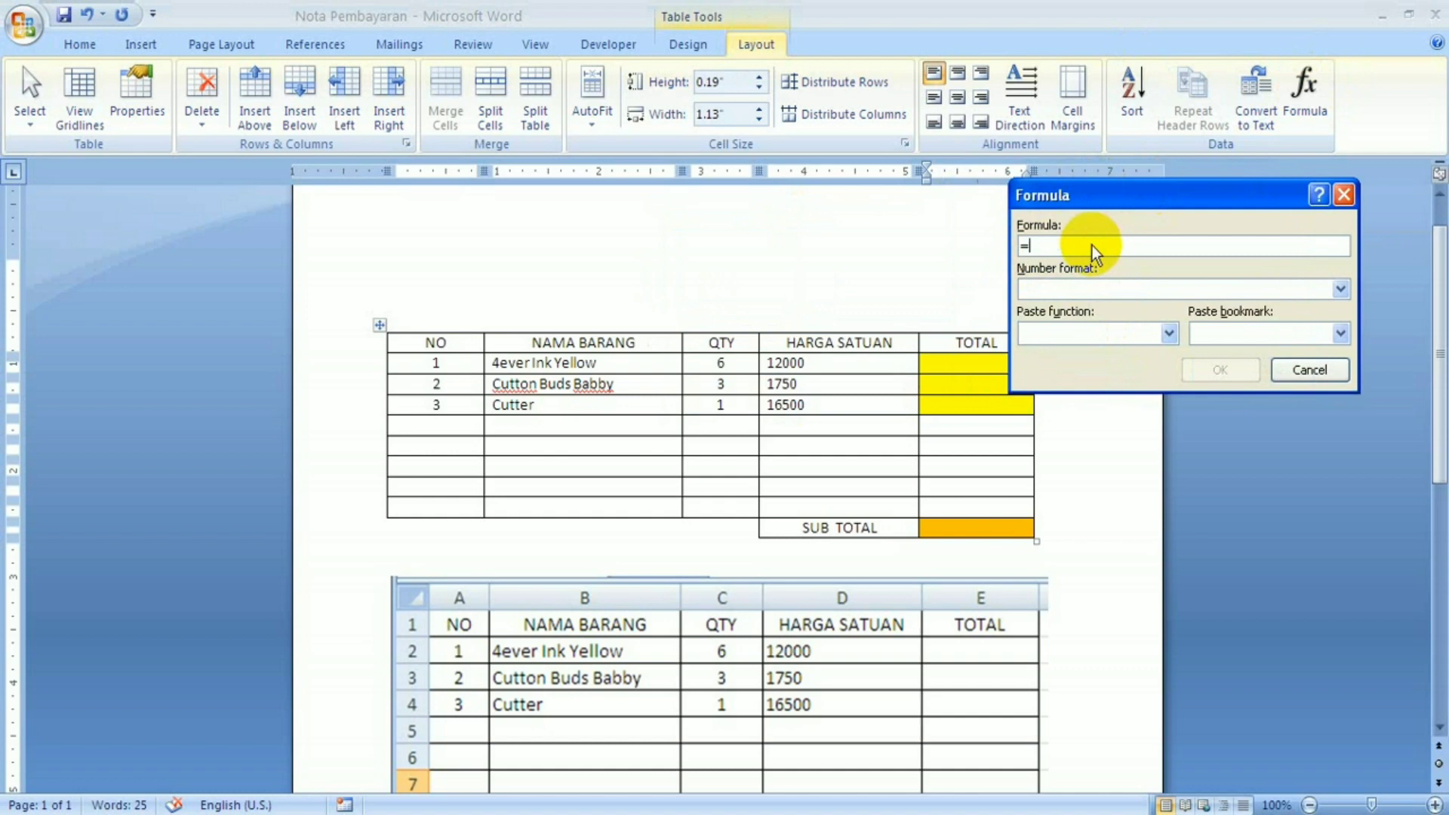
{"action": "left_click", "coordinate": [1171, 333]}
{"action": "mouse_move", "coordinate": [1172, 419]}
{"action": "left_mouse_down"}
{"action": "mouse_move", "coordinate": [1166, 387]}
{"action": "mouse_move", "coordinate": [1168, 452]}
{"action": "left_mouse_up"}
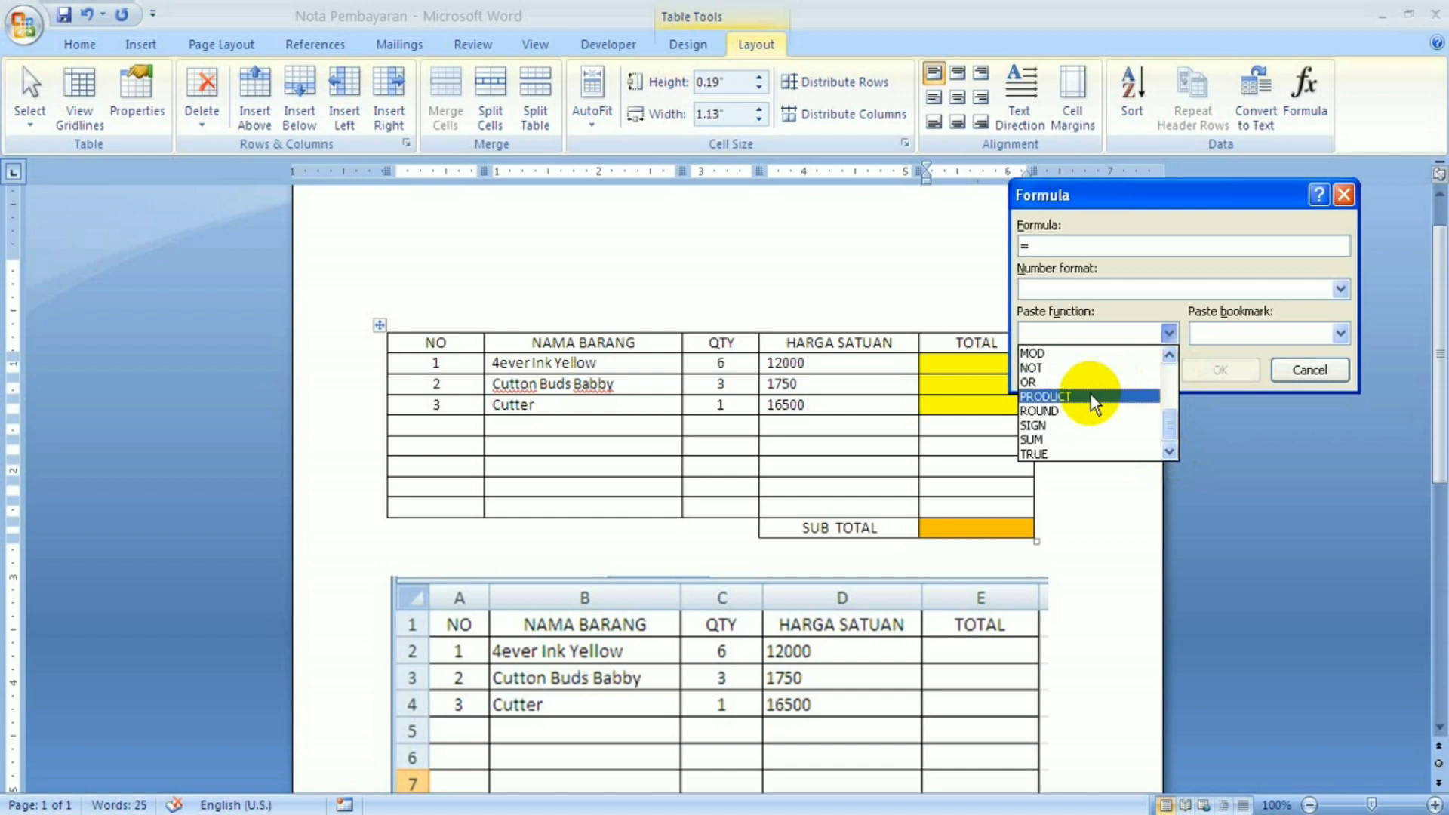
Enter =product(c2,d2) so the first TOTAL cell shows 72000
{"action": "left_click", "coordinate": [1046, 244]}
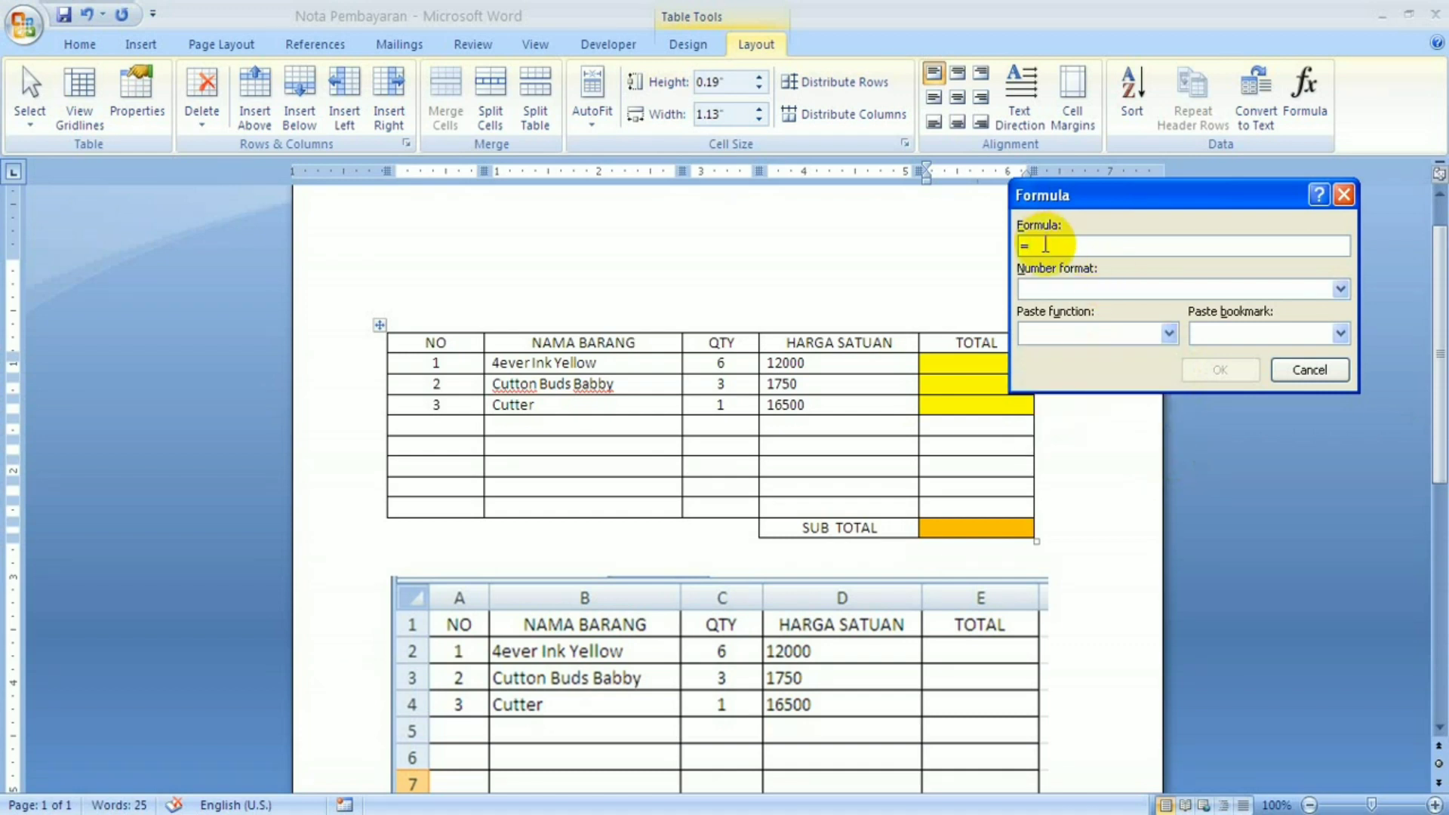
{"action": "type", "text": "pr"}
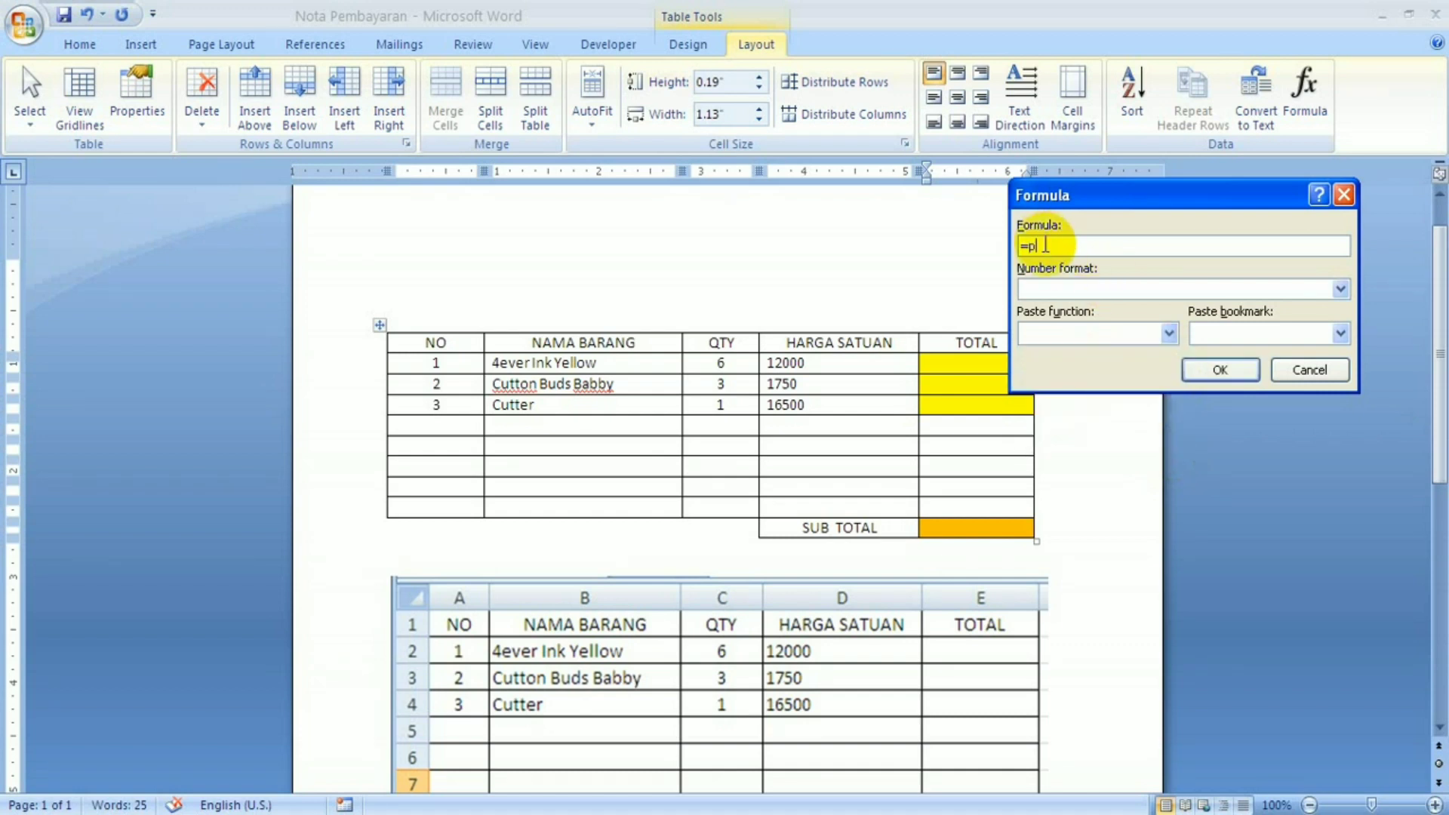
{"action": "type", "text": "oduct("}
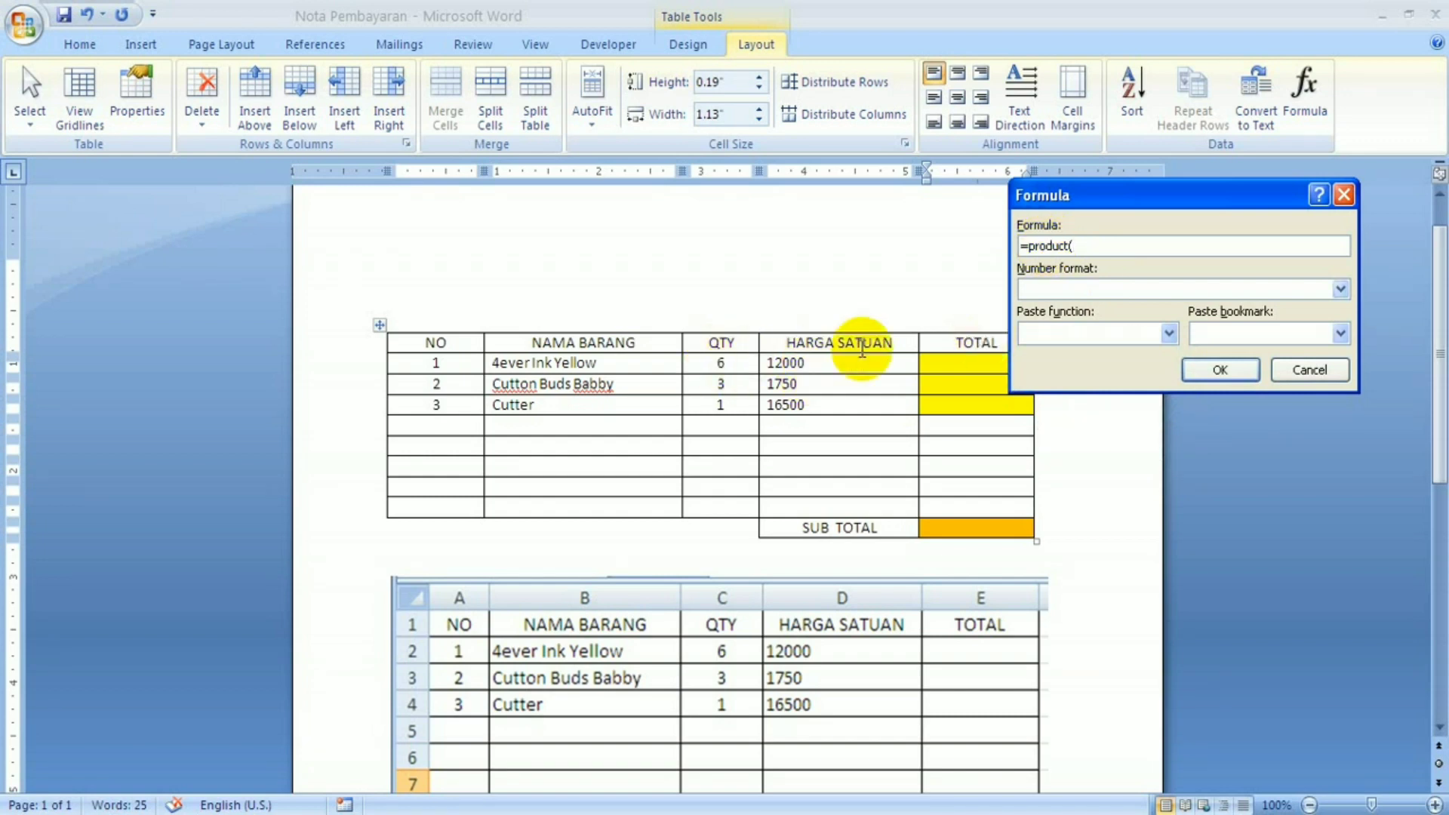
{"action": "left_click", "coordinate": [1092, 242]}
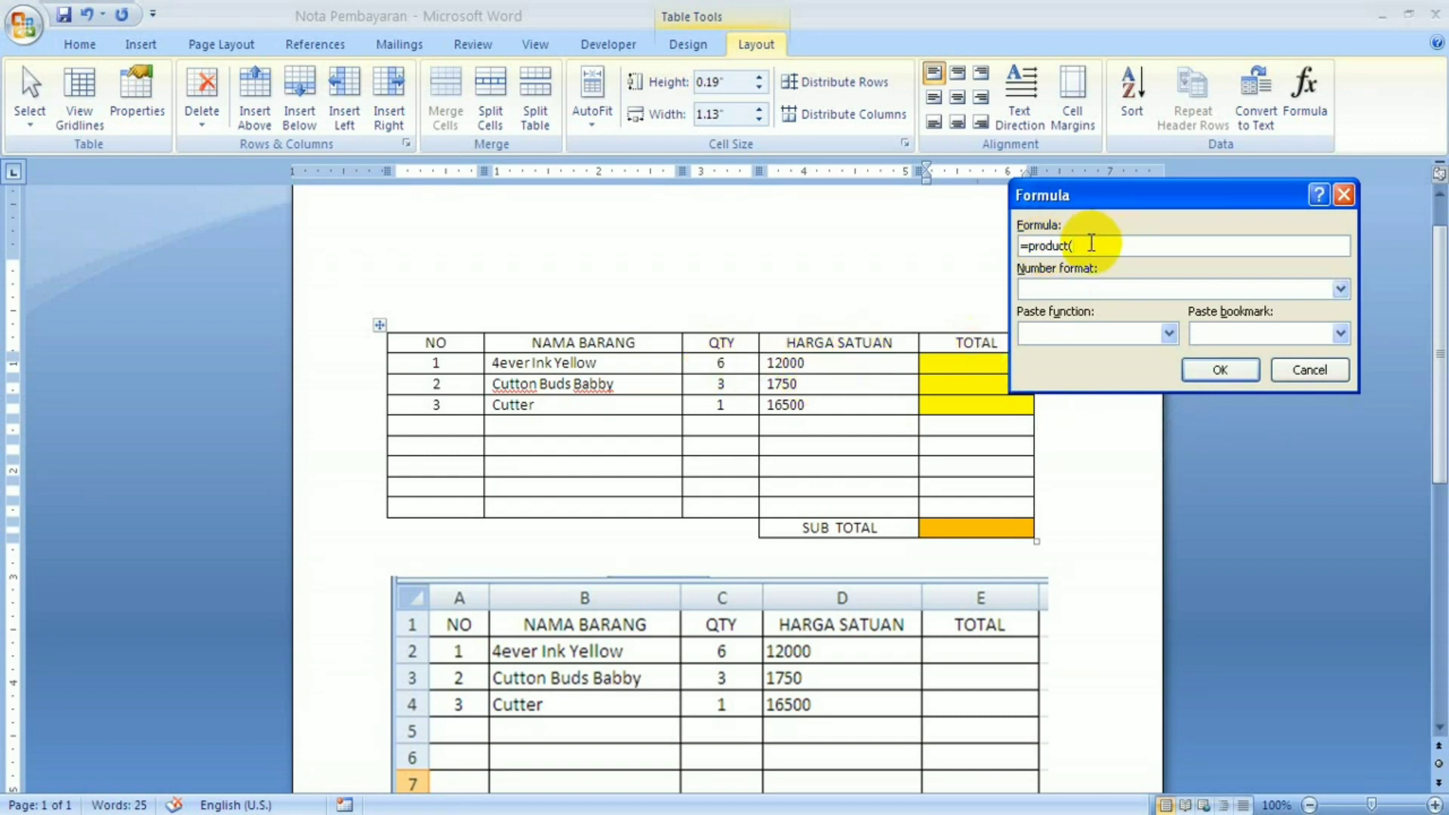
{"action": "type", "text": "c2,"}
{"action": "type", "text": "d2)"}
{"action": "left_click", "coordinate": [1228, 366]}
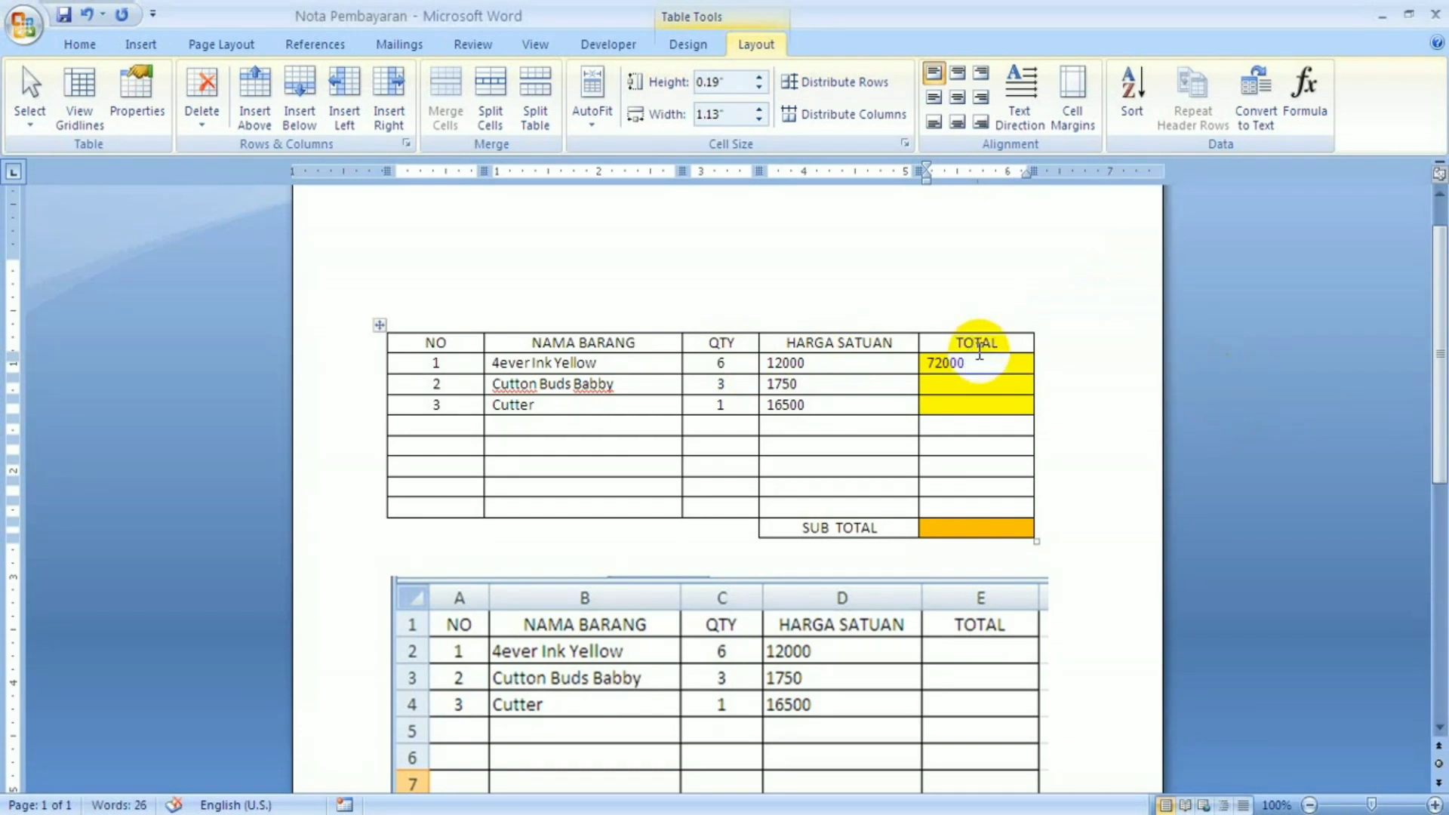
{"action": "left_click_drag", "start_coordinate": [979, 353], "coordinate": [979, 364]}
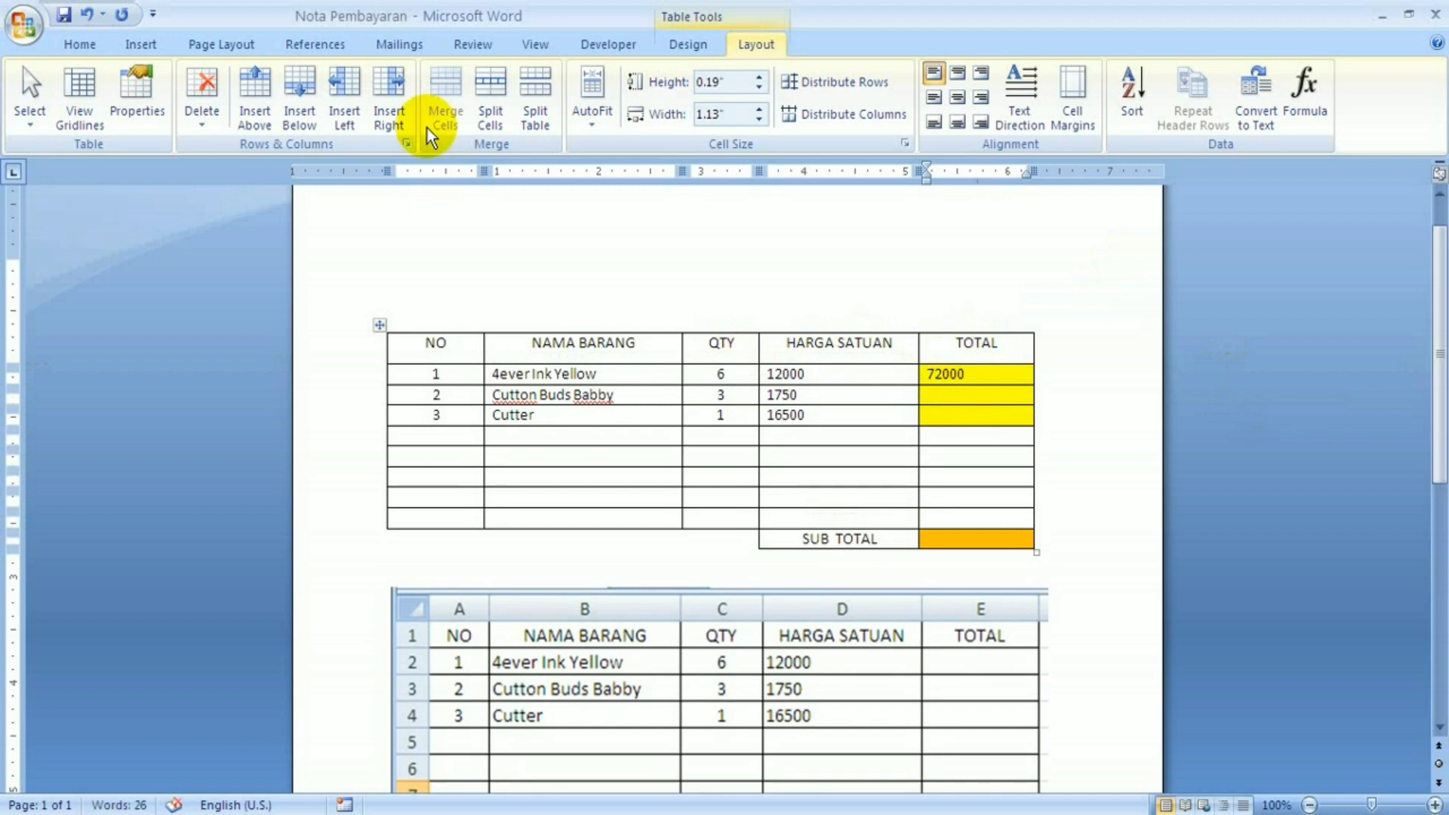
Undo the header row resize and delete the 72000 result
{"action": "left_click", "coordinate": [92, 14]}
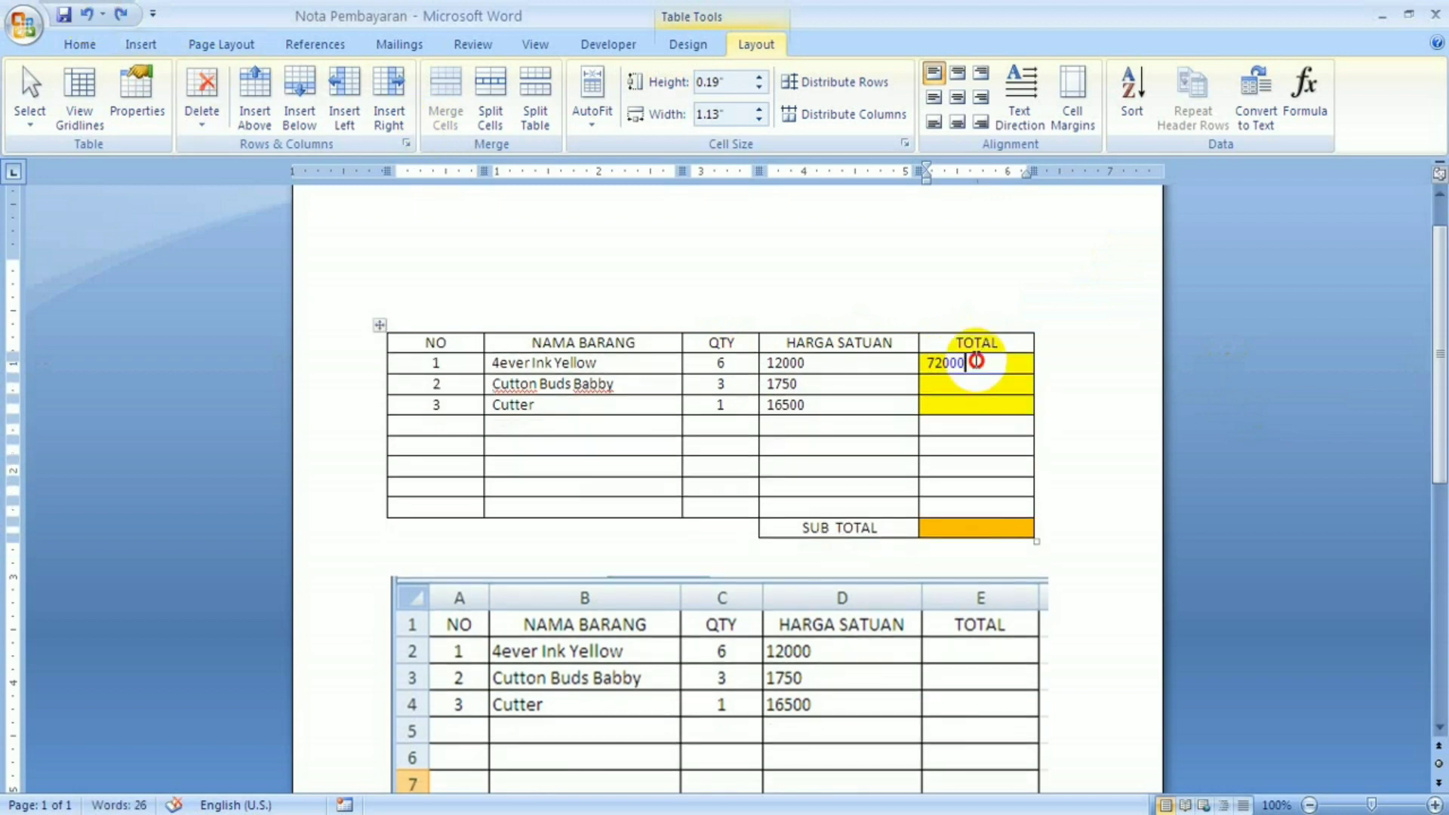
{"action": "double_click", "coordinate": [944, 363]}
{"action": "key", "text": "Delete"}
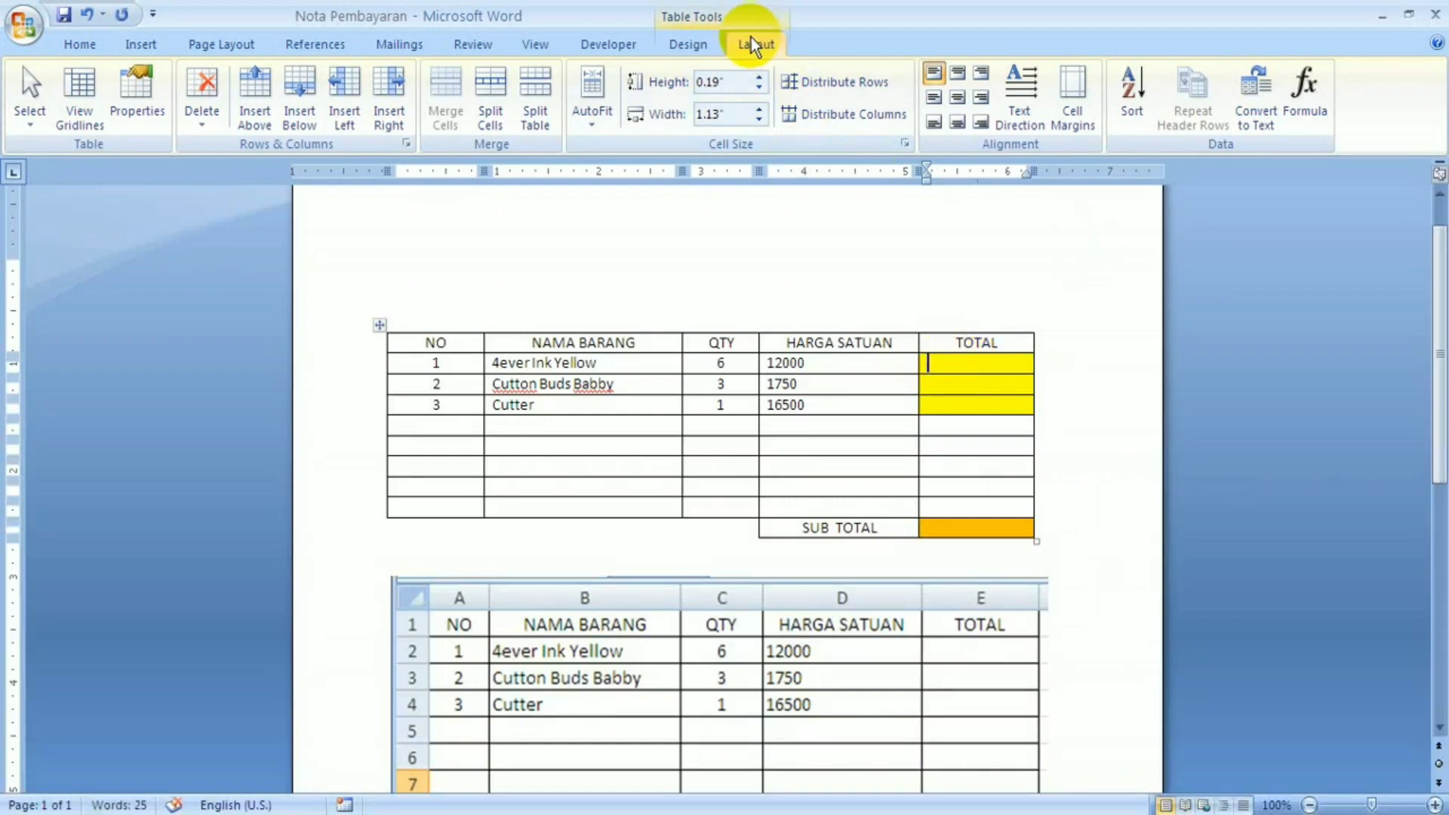
Change the cell's formula to =product(left) so it shows 72000 again
{"action": "left_click", "coordinate": [1310, 101]}
{"action": "type", "text": "=product(c2,d2)"}
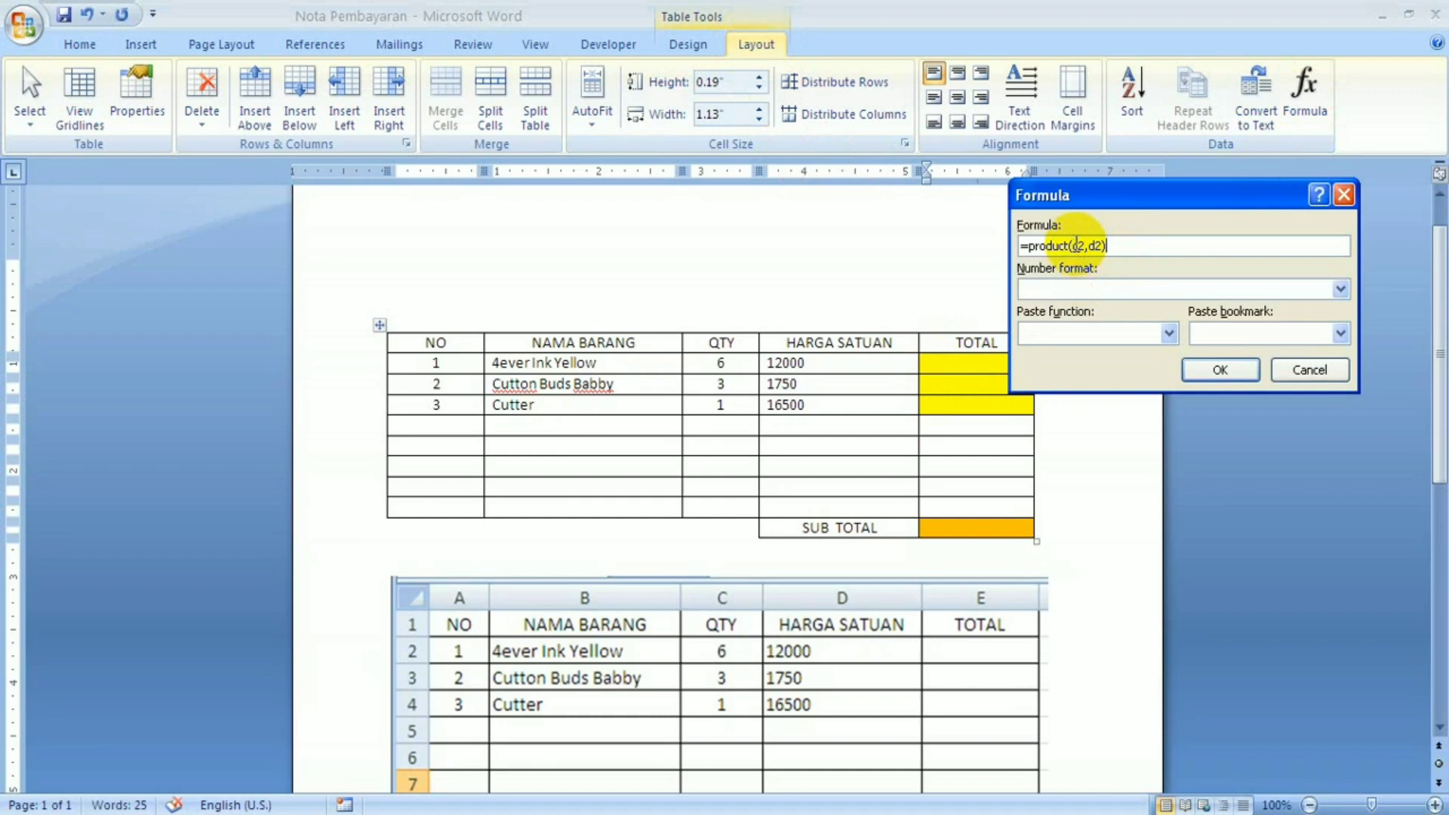
{"action": "left_click_drag", "start_coordinate": [1077, 245], "coordinate": [1130, 245]}
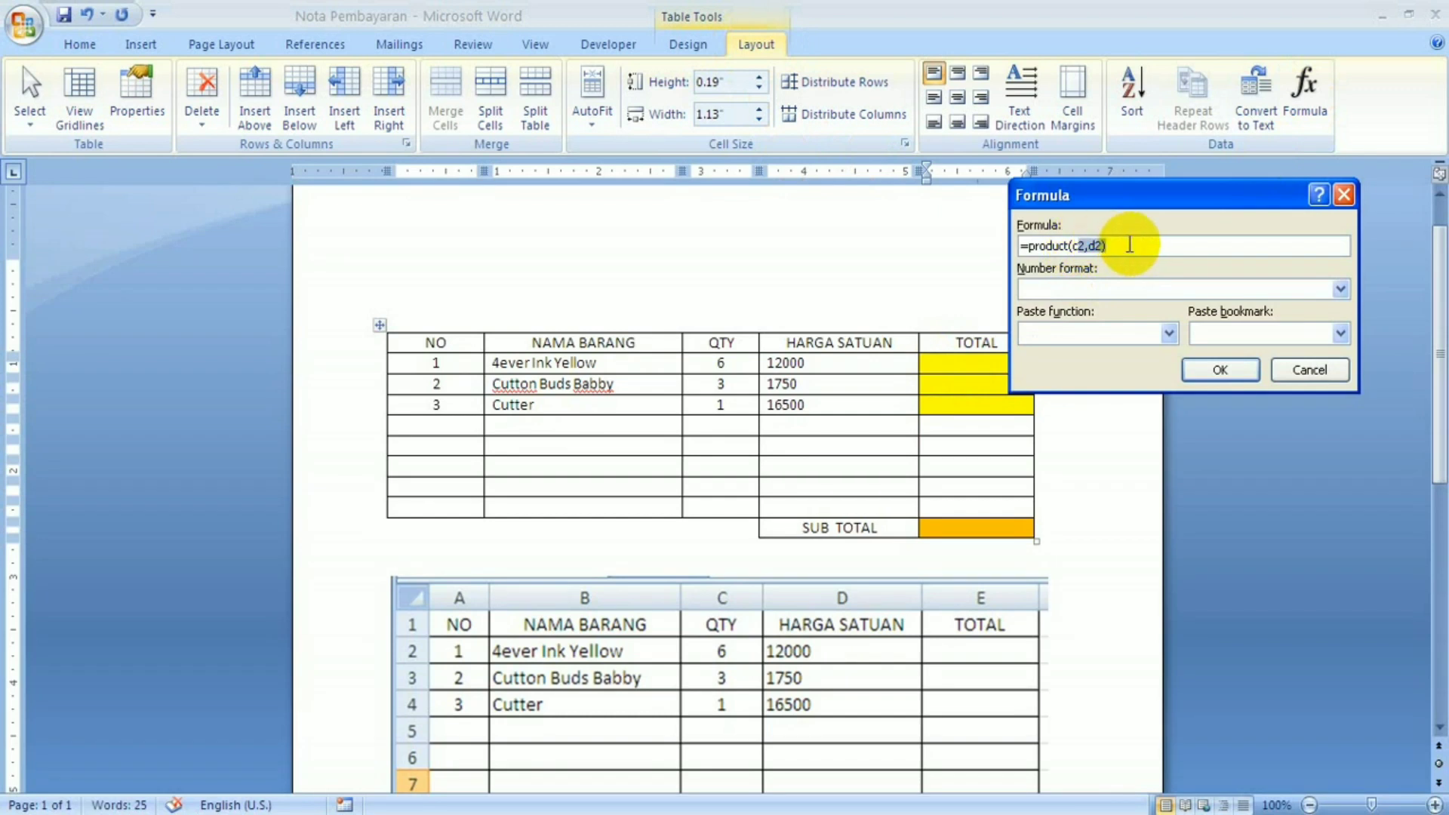
{"action": "key", "text": "BackSpace"}
{"action": "key", "text": "BackSpace"}
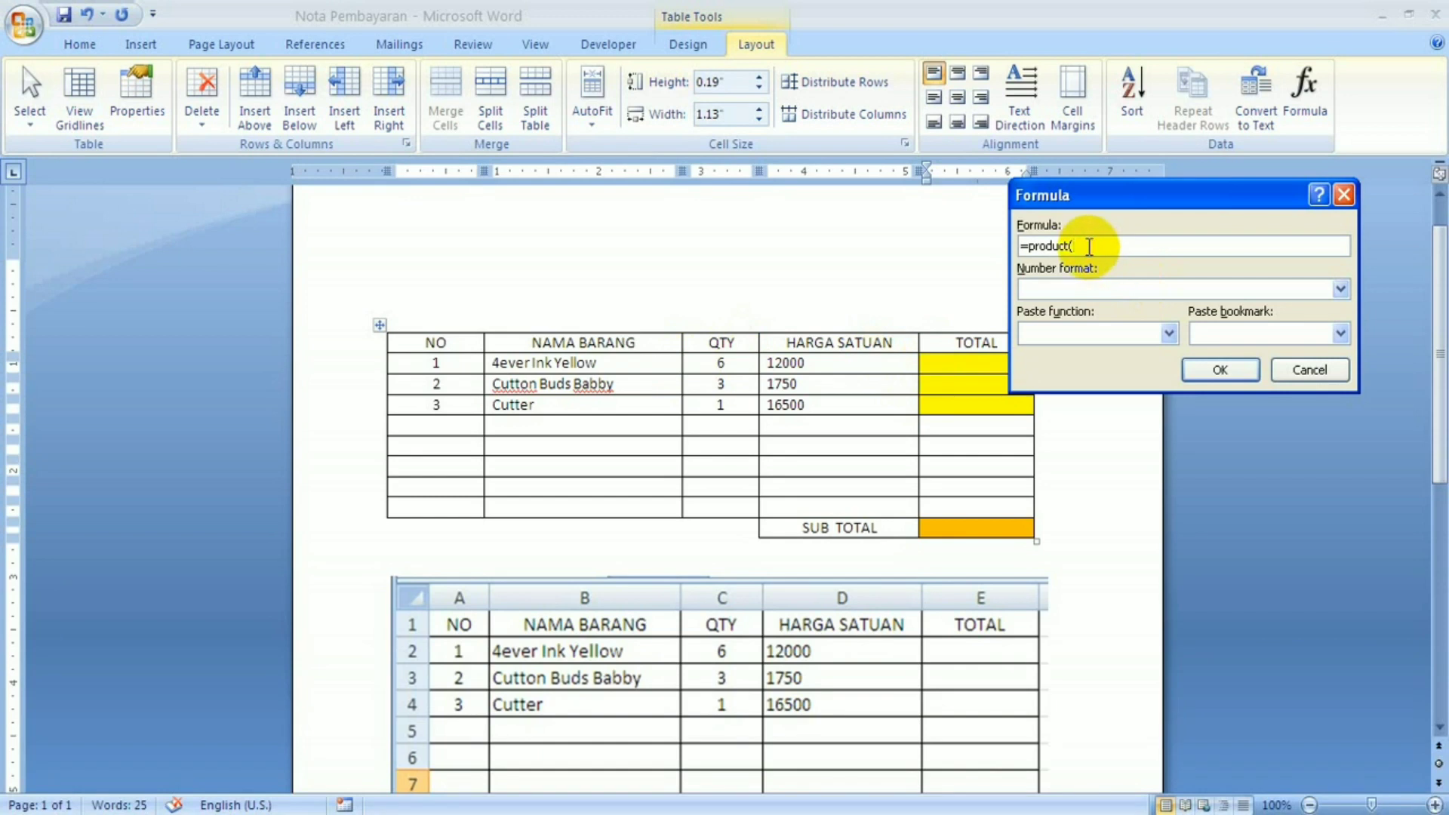
{"action": "type", "text": "left"}
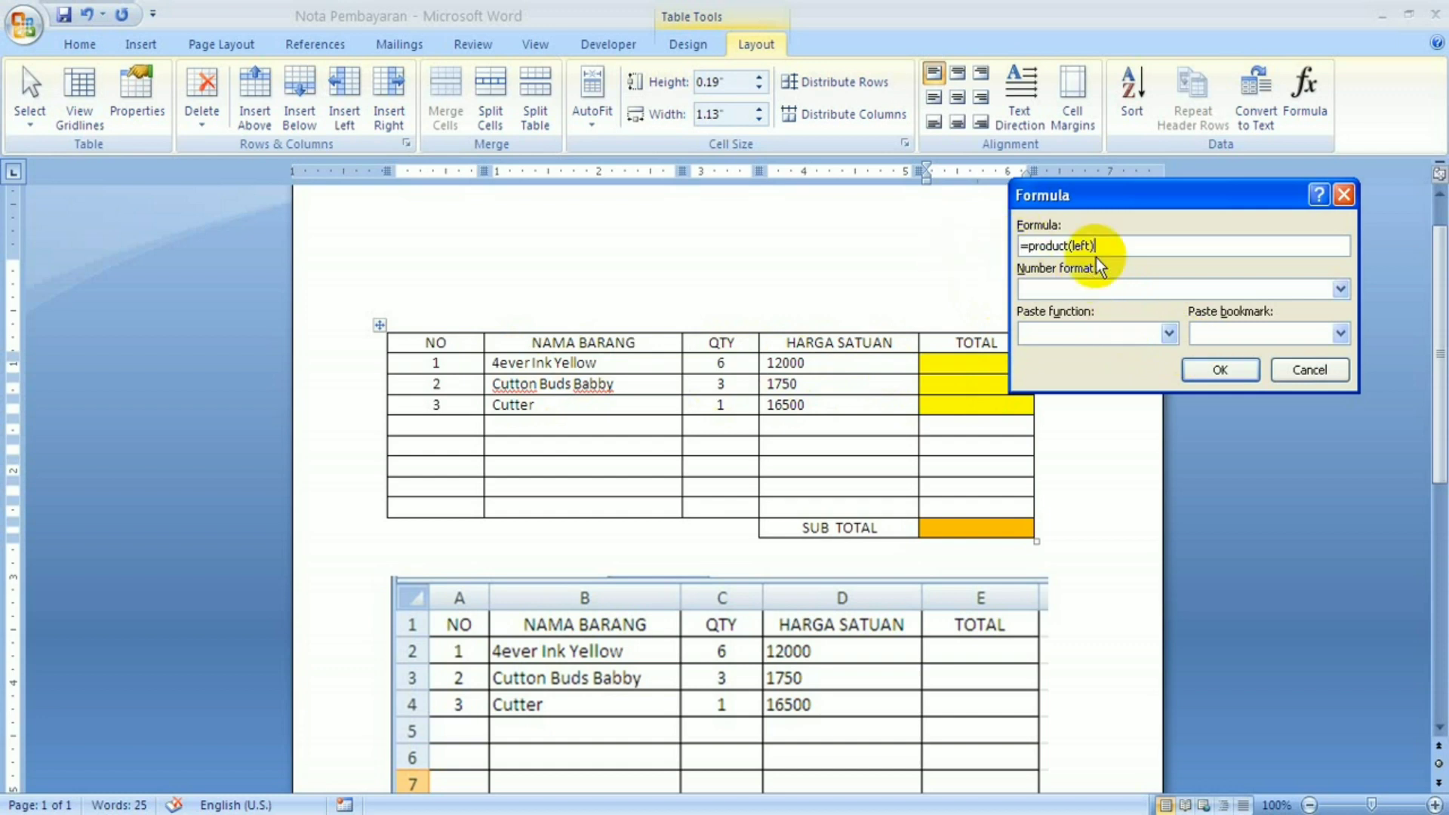
{"action": "left_click", "coordinate": [1223, 370]}
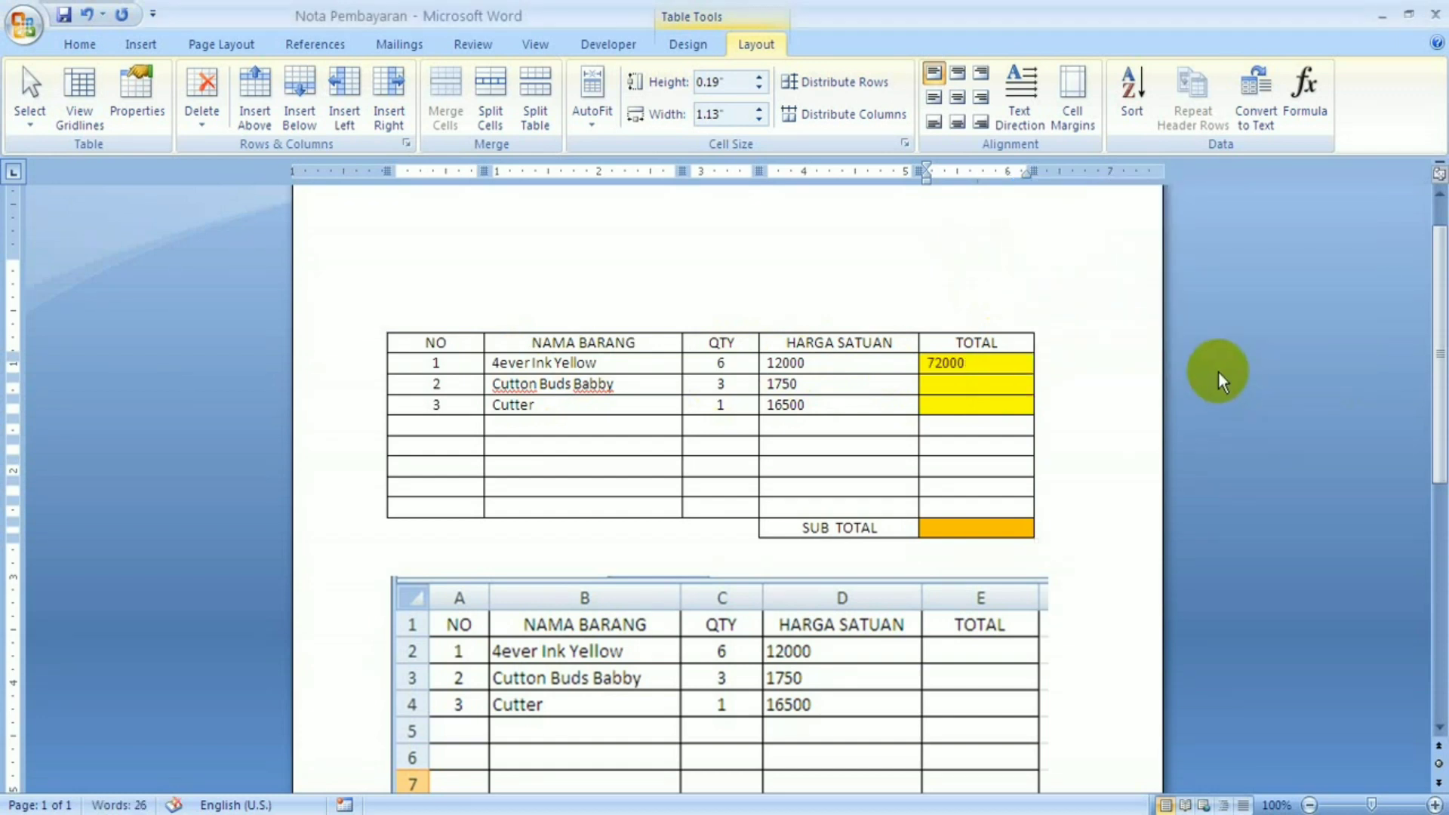
Enter 5250 in the second TOTAL cell and 16500 in the third
{"action": "left_click", "coordinate": [939, 384]}
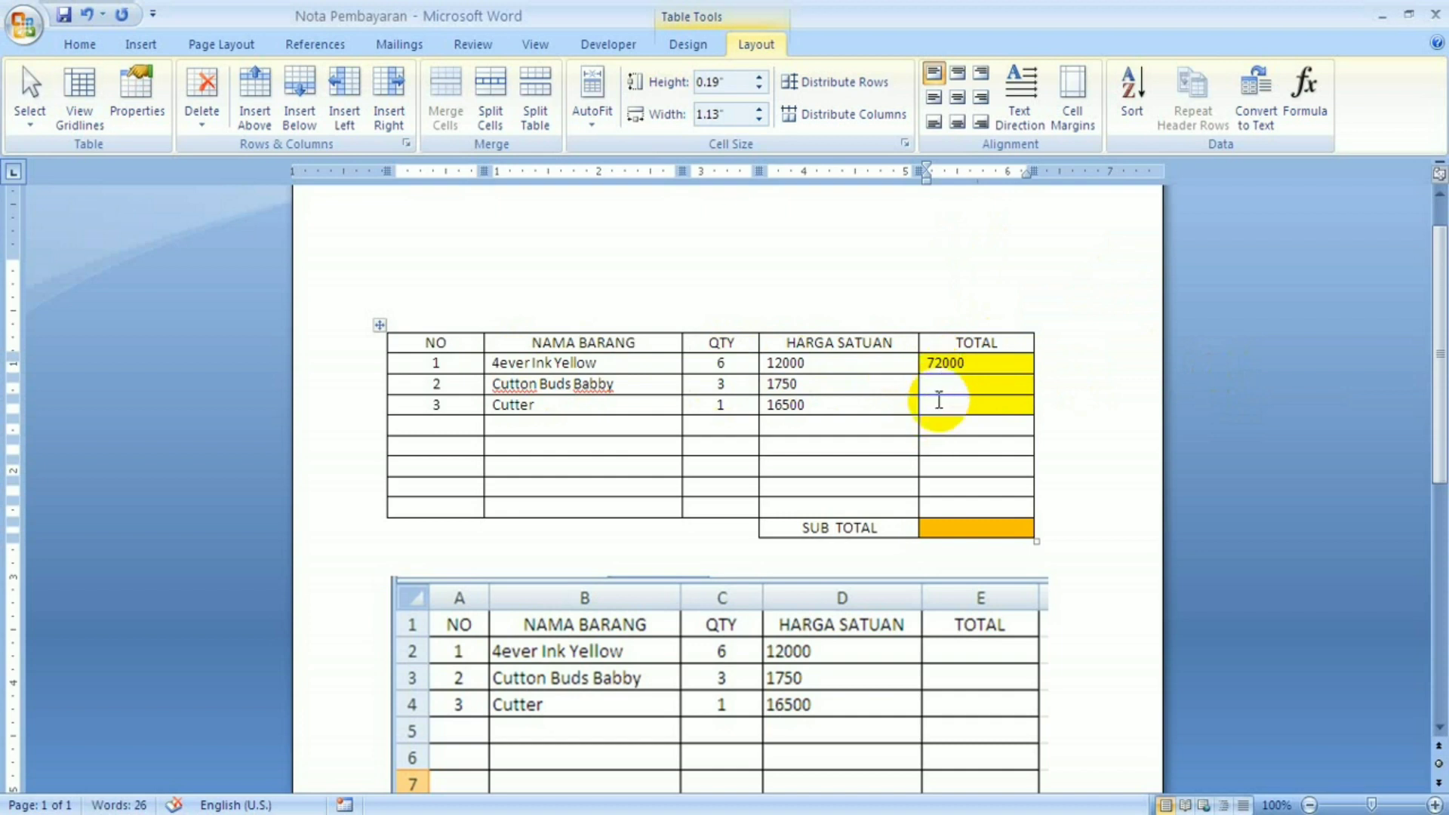
{"action": "left_click", "coordinate": [950, 405]}
{"action": "left_click", "coordinate": [934, 382]}
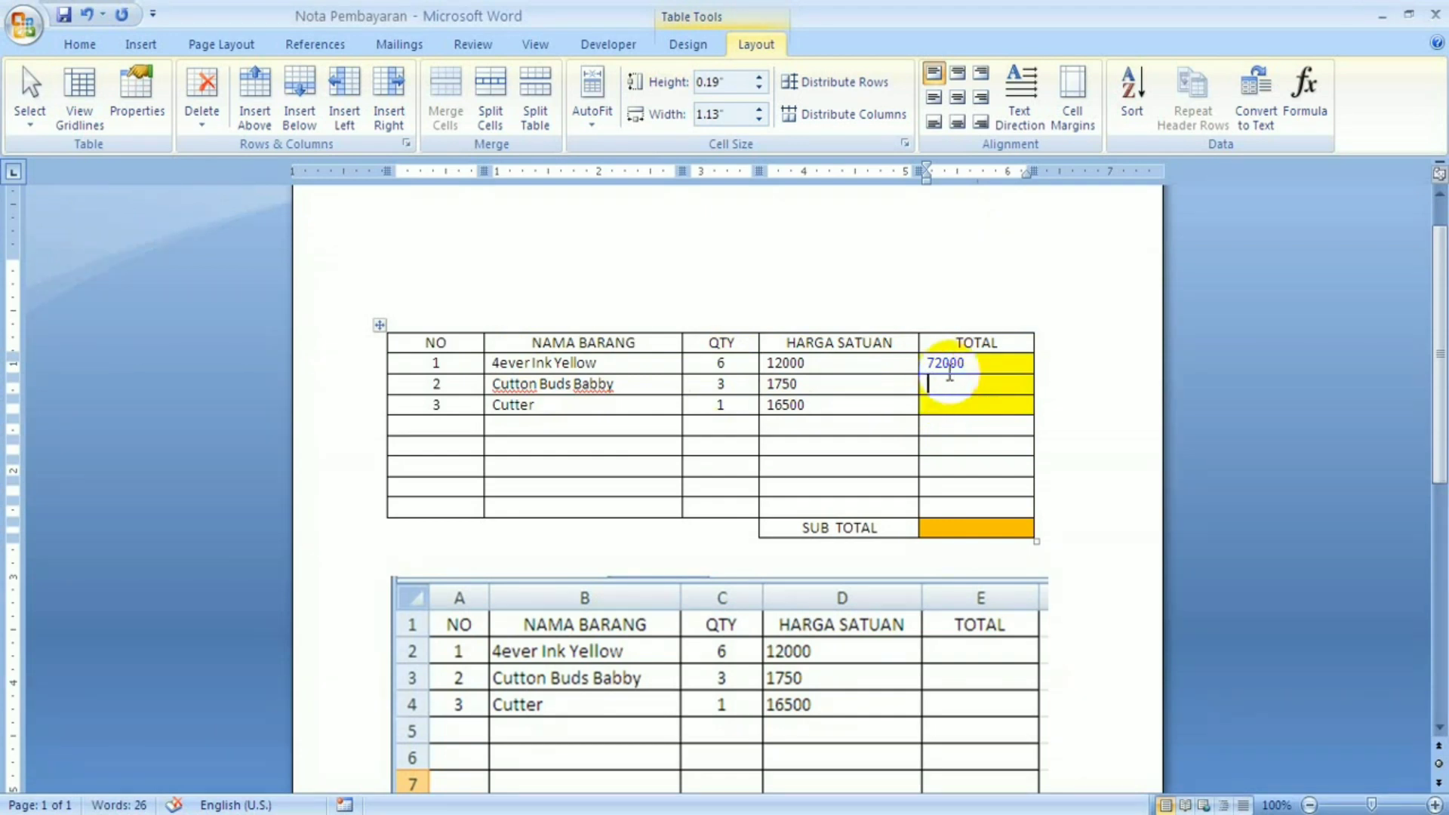
{"action": "type", "text": "5250"}
{"action": "left_click", "coordinate": [928, 406]}
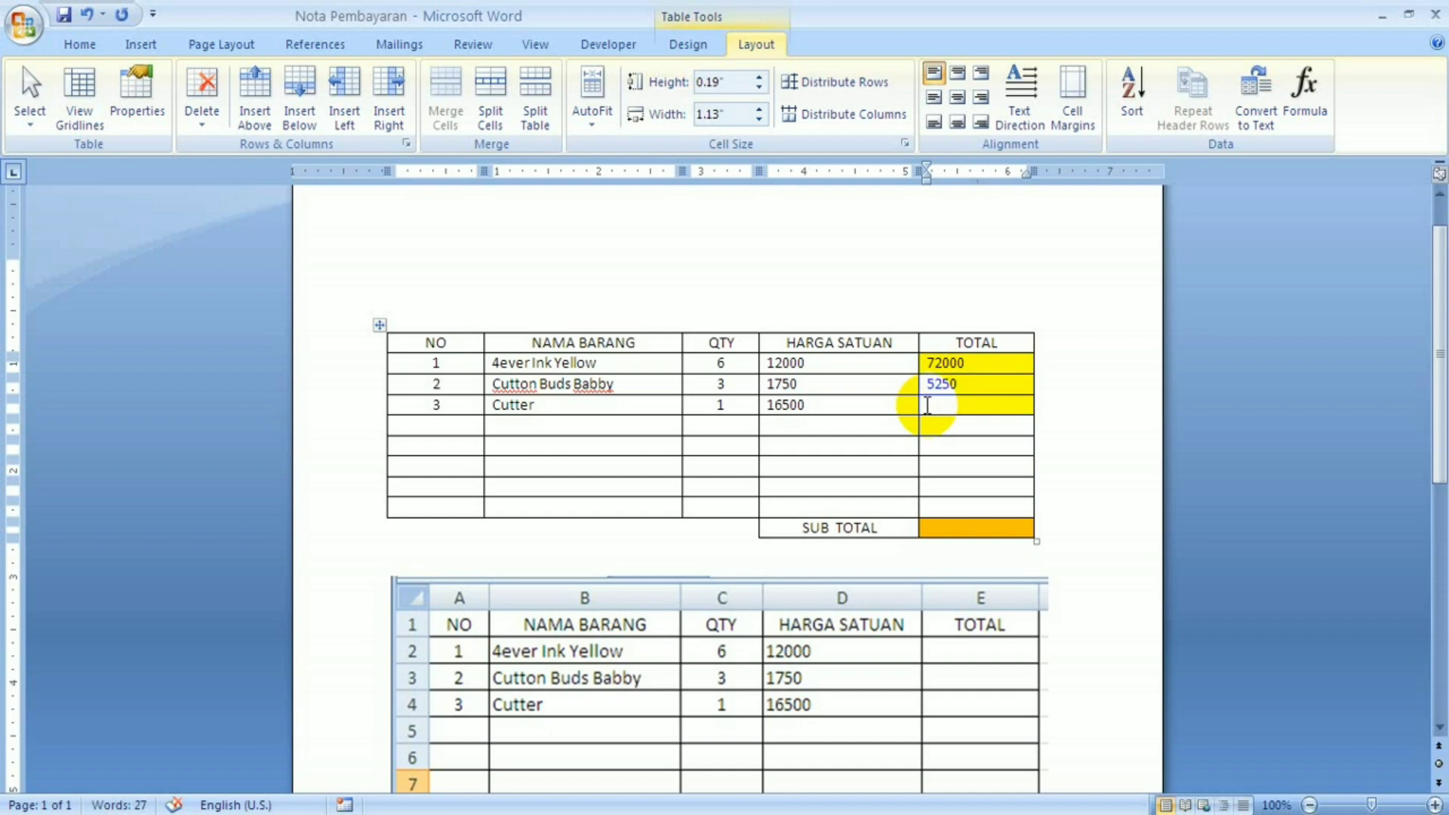
{"action": "type", "text": "16500"}
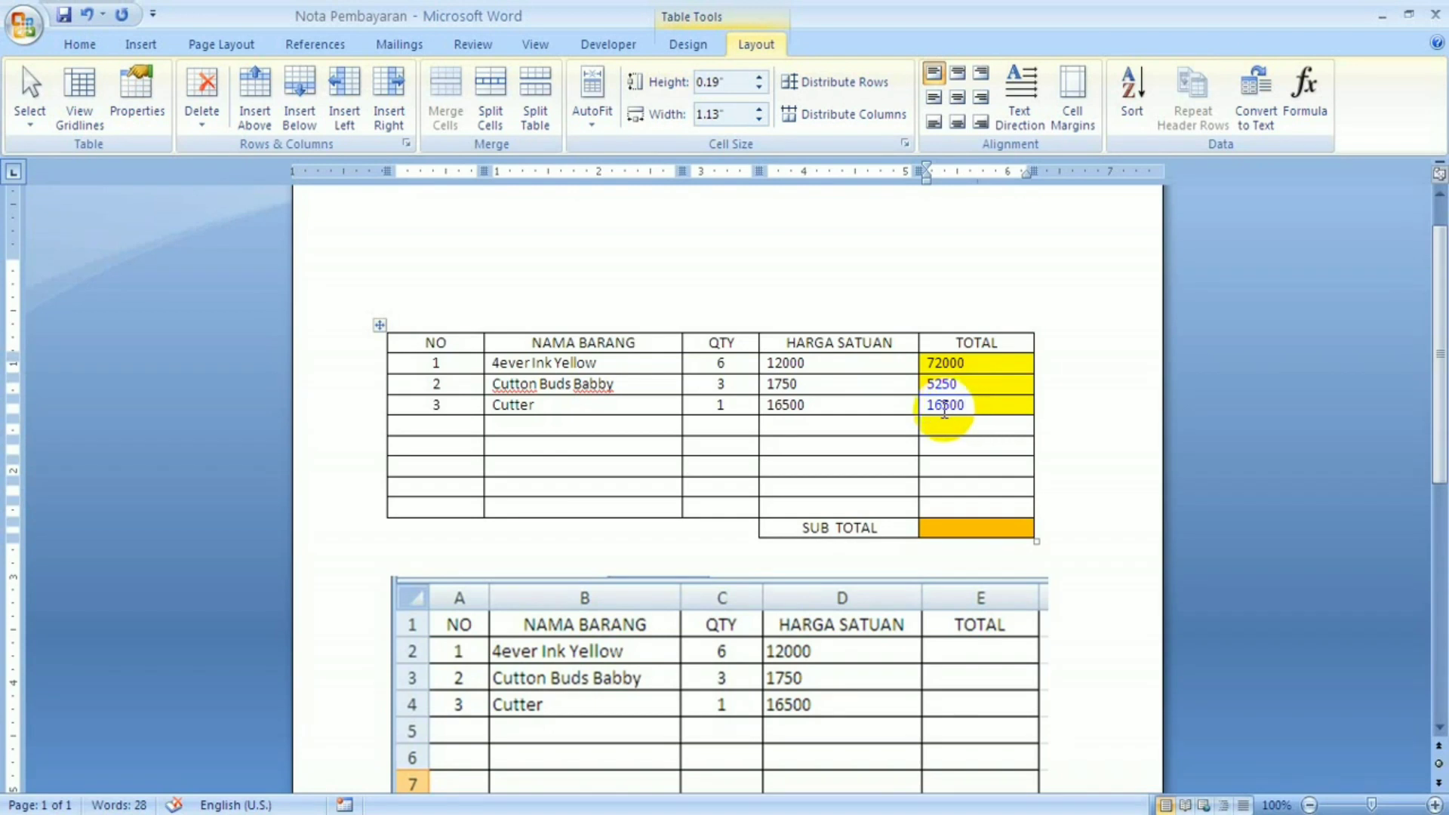
Type the formula =e2+e3+e4 into the SUB TOTAL cell
{"action": "left_click", "coordinate": [949, 526]}
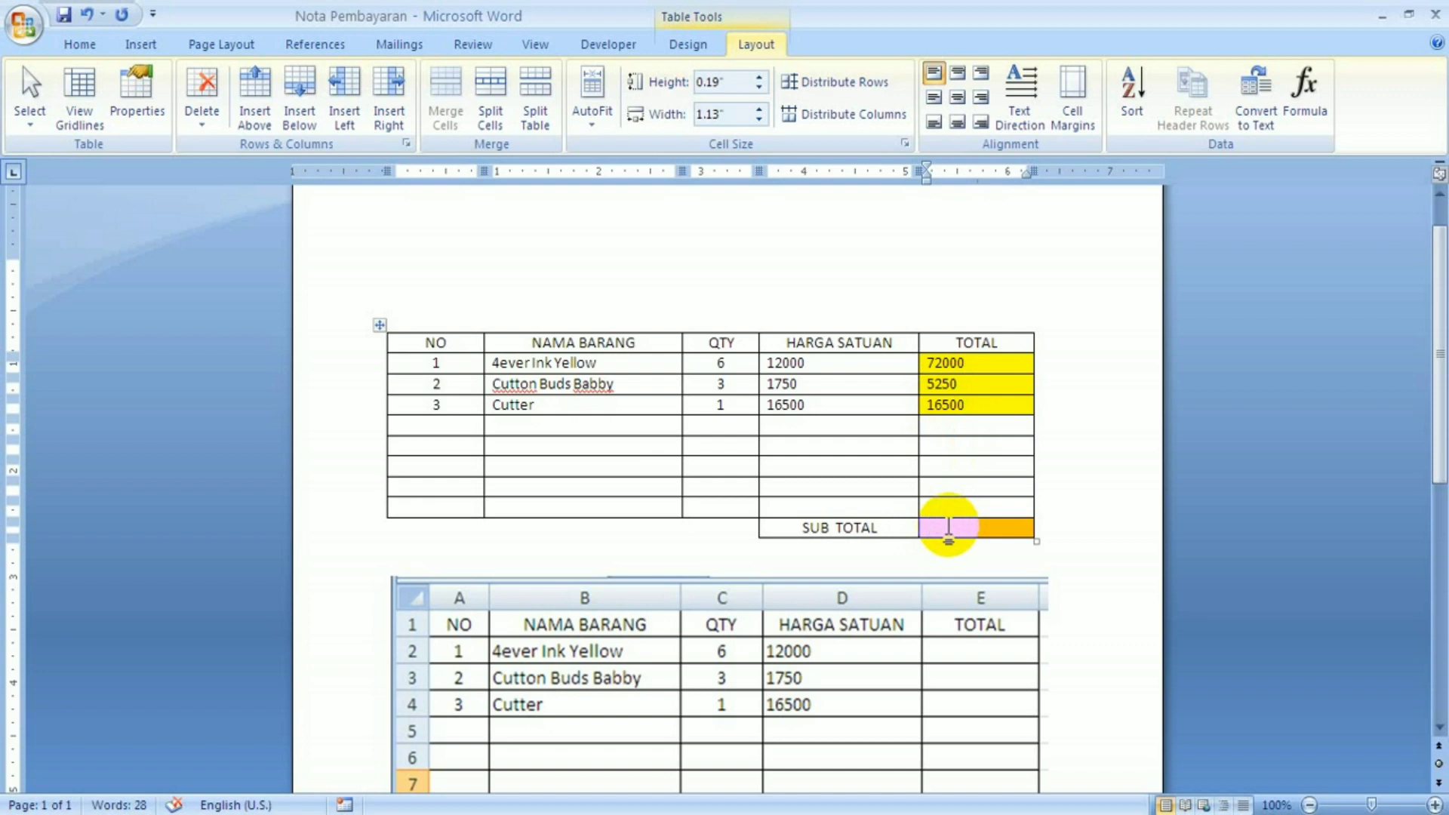
{"action": "type", "text": "="}
{"action": "scroll", "coordinate": [1021, 591], "scroll_direction": "down", "scroll_amount": 3}
{"action": "scroll", "coordinate": [1012, 601], "scroll_direction": "down", "scroll_amount": 2}
{"action": "scroll", "coordinate": [1013, 601], "scroll_direction": "up", "scroll_amount": 2}
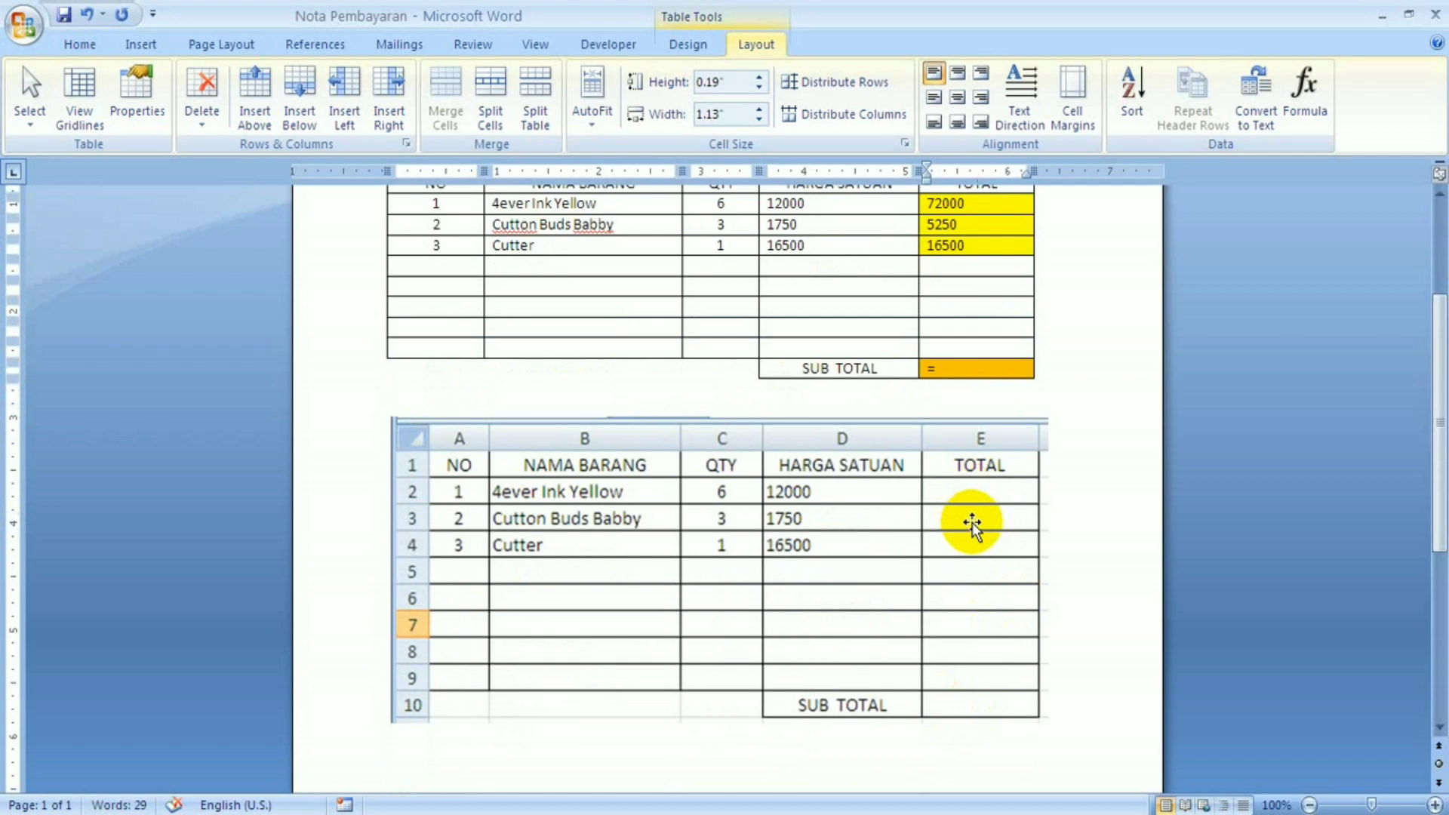
{"action": "scroll", "coordinate": [977, 550], "scroll_direction": "up", "scroll_amount": 4}
{"action": "left_click", "coordinate": [942, 527]}
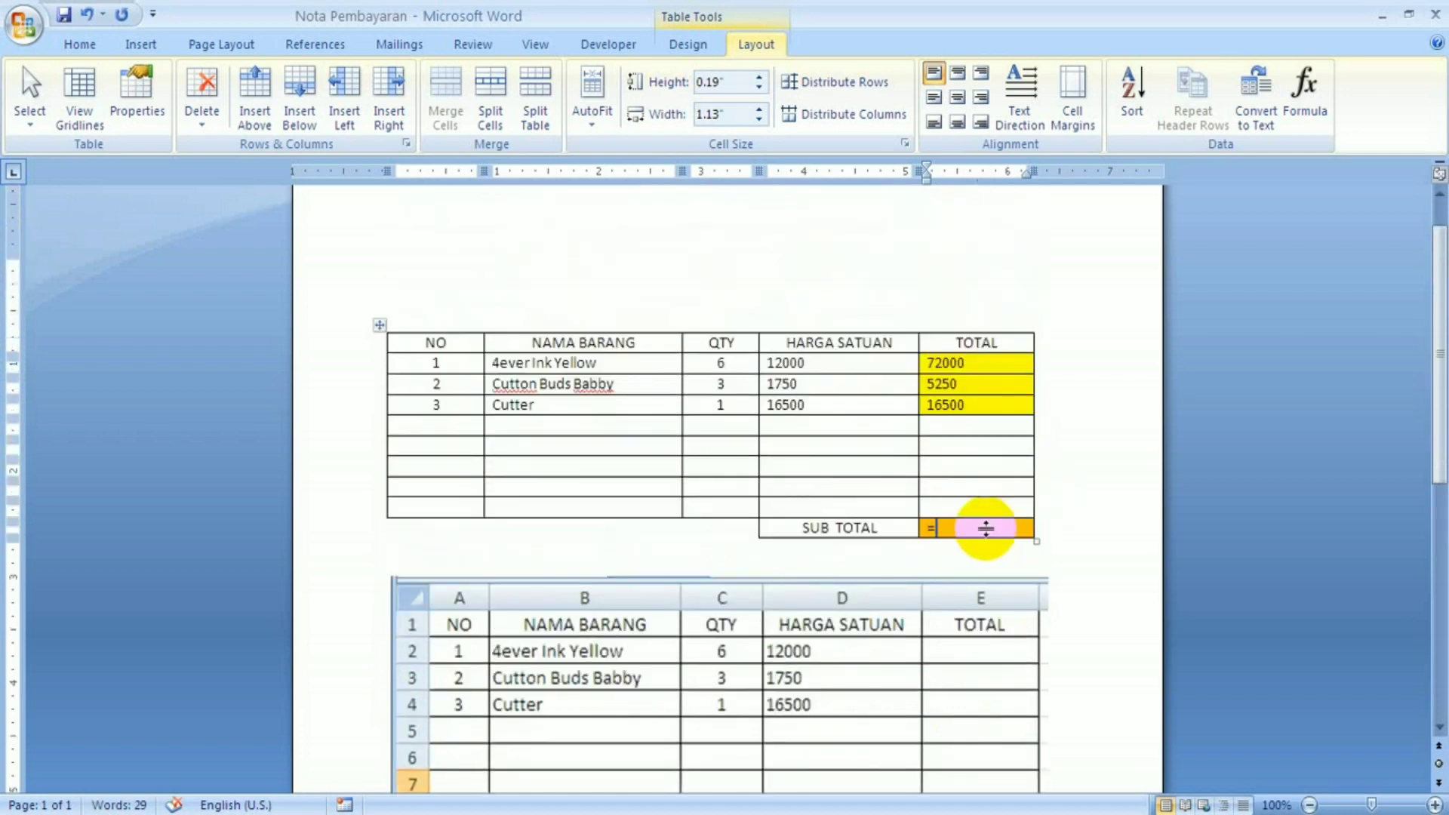
{"action": "type", "text": "e2"}
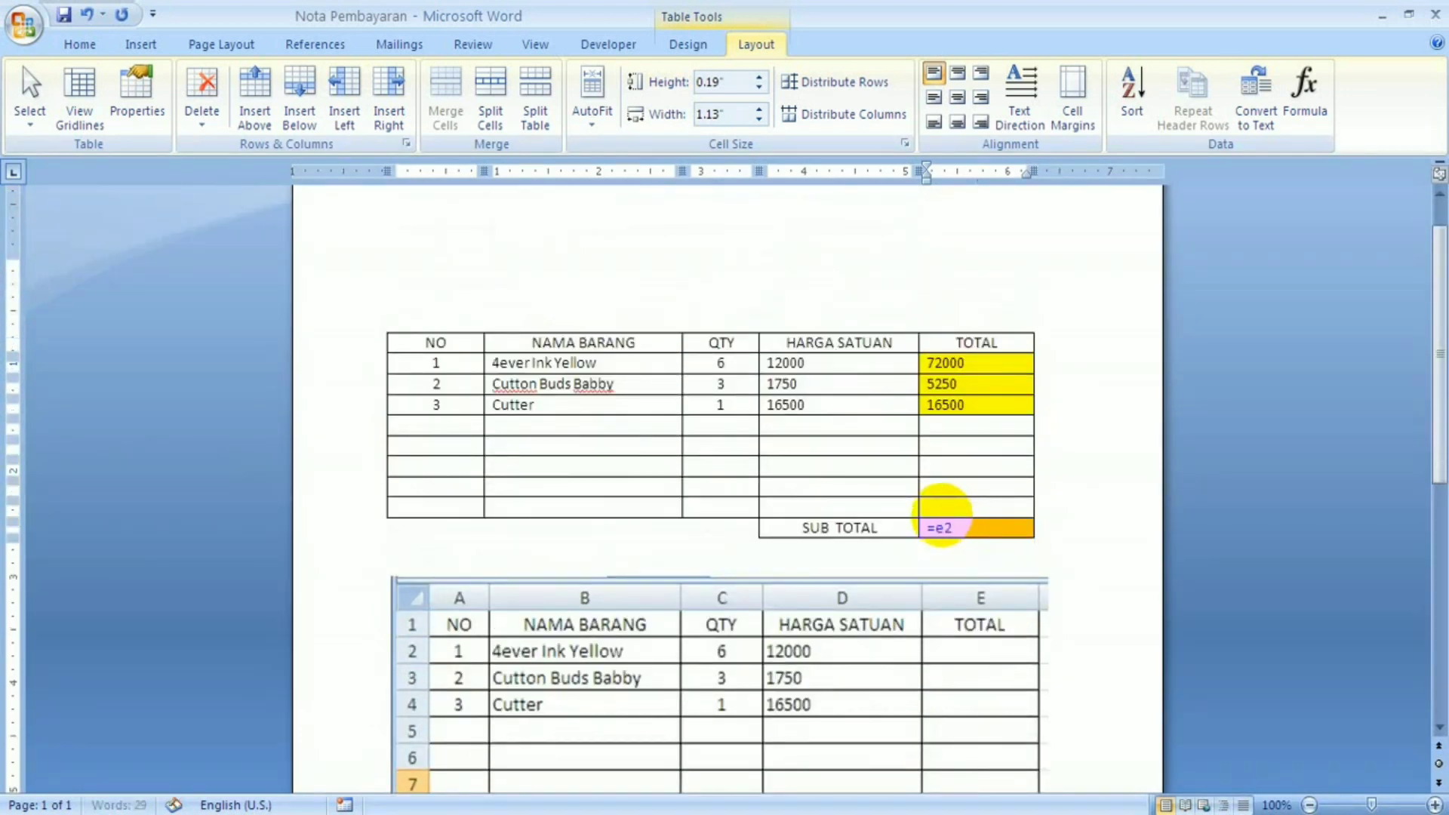
{"action": "type", "text": "+e3+e4"}
{"action": "mouse_move", "coordinate": [944, 512]}
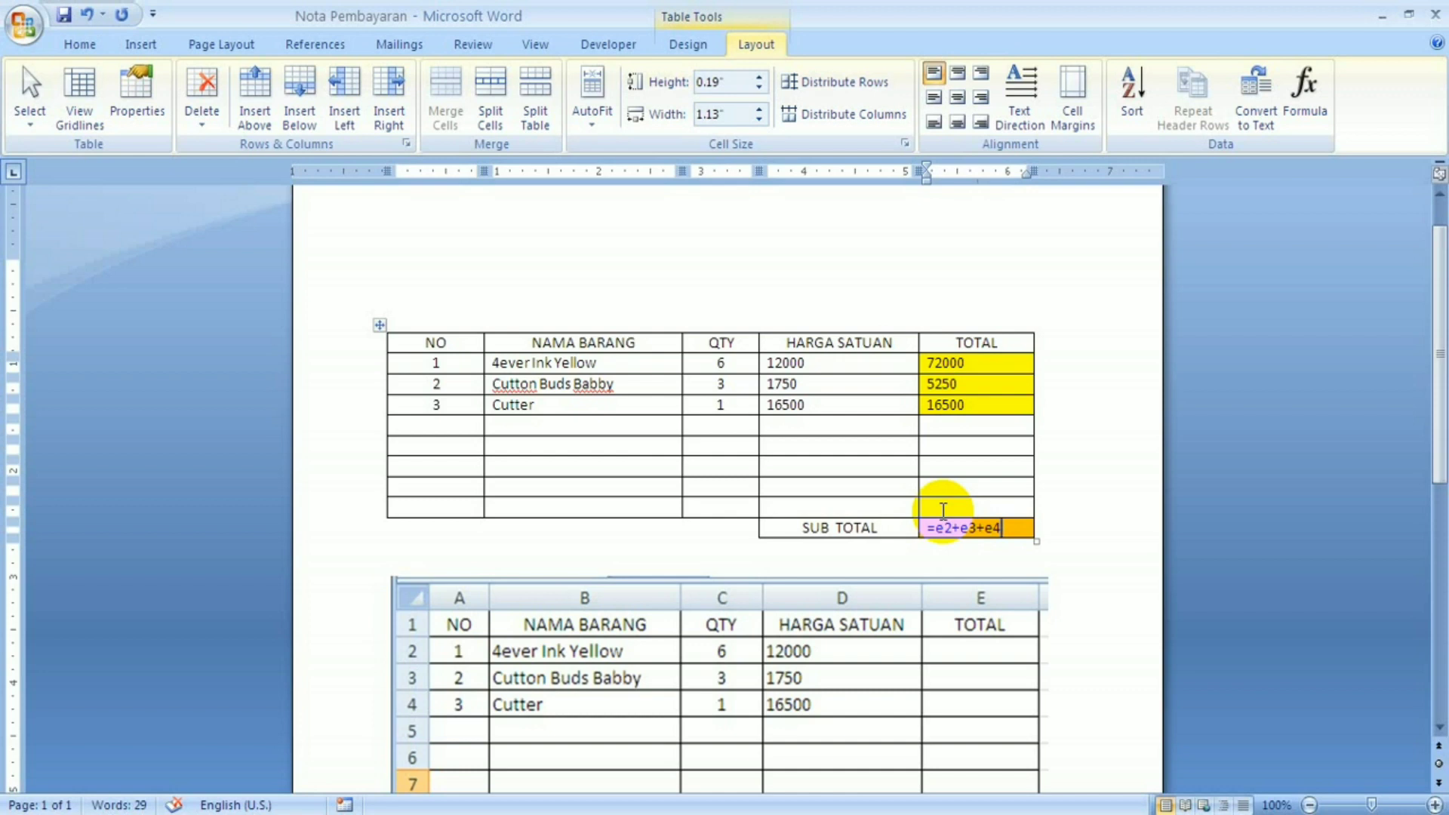
Convert =e2+e3+e4 into a field and update it to show 93750
{"action": "left_click_drag", "start_coordinate": [1004, 527], "coordinate": [928, 529]}
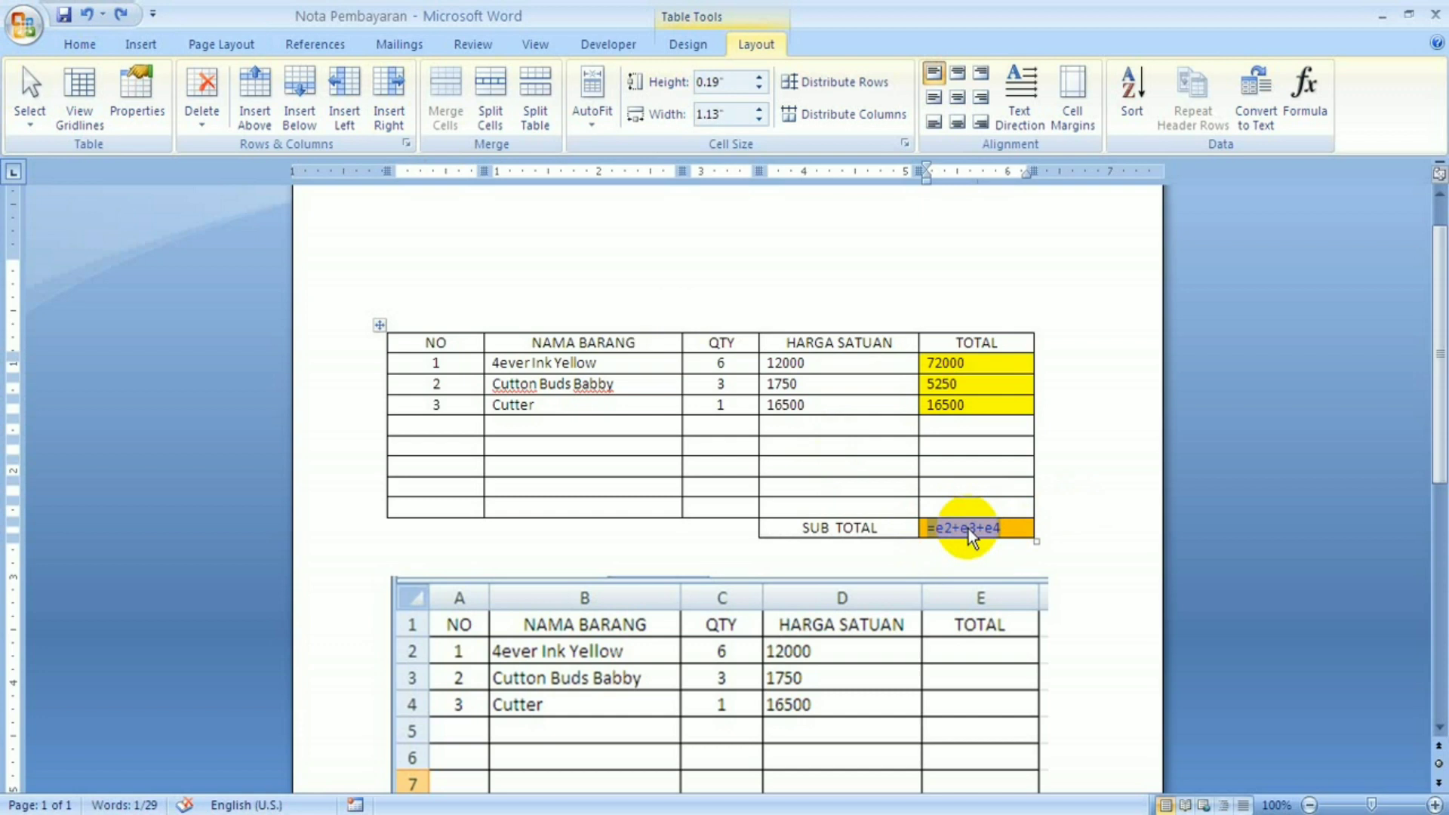
{"action": "key", "text": "ctrl+F9"}
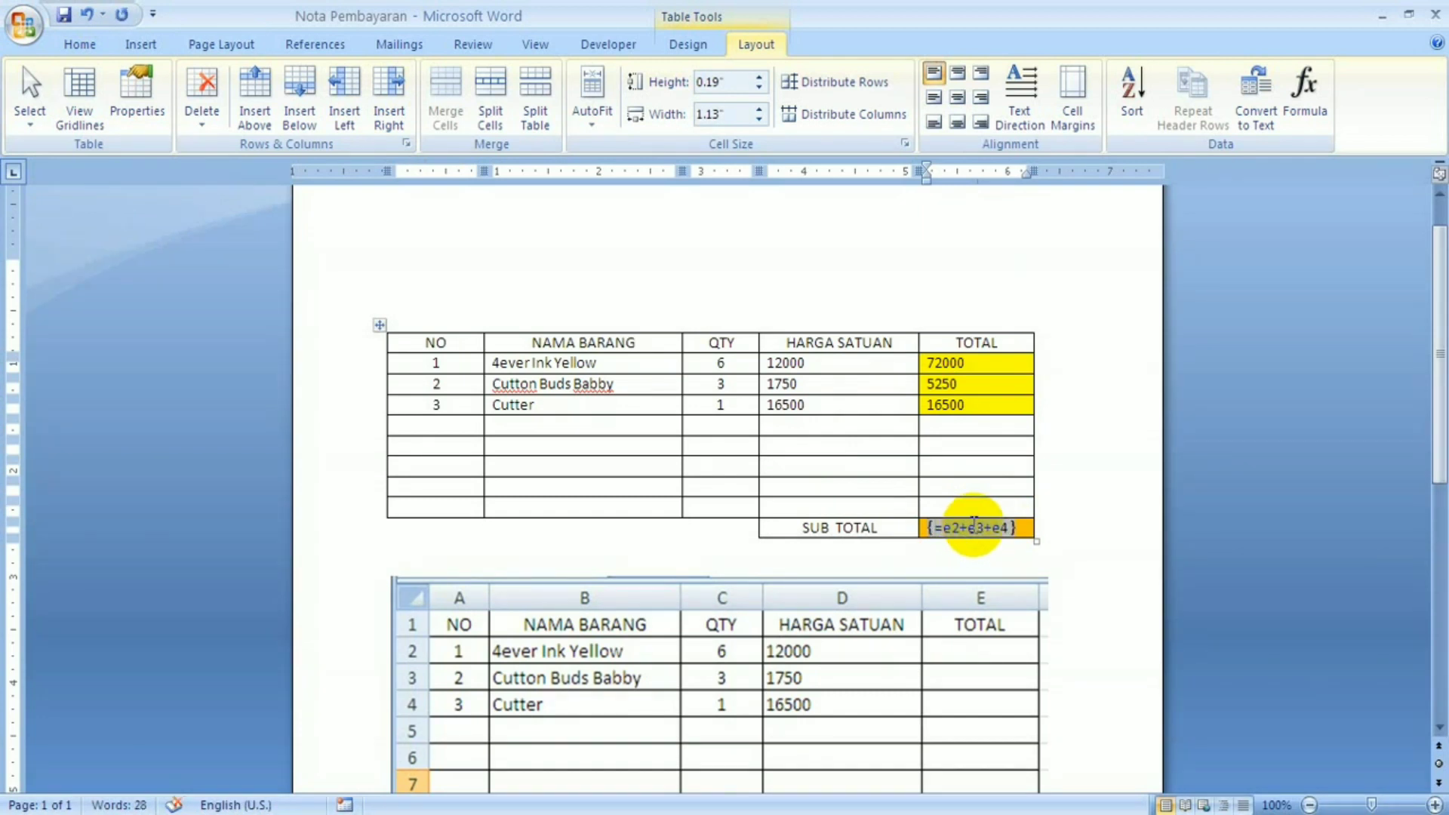
{"action": "right_click", "coordinate": [974, 525]}
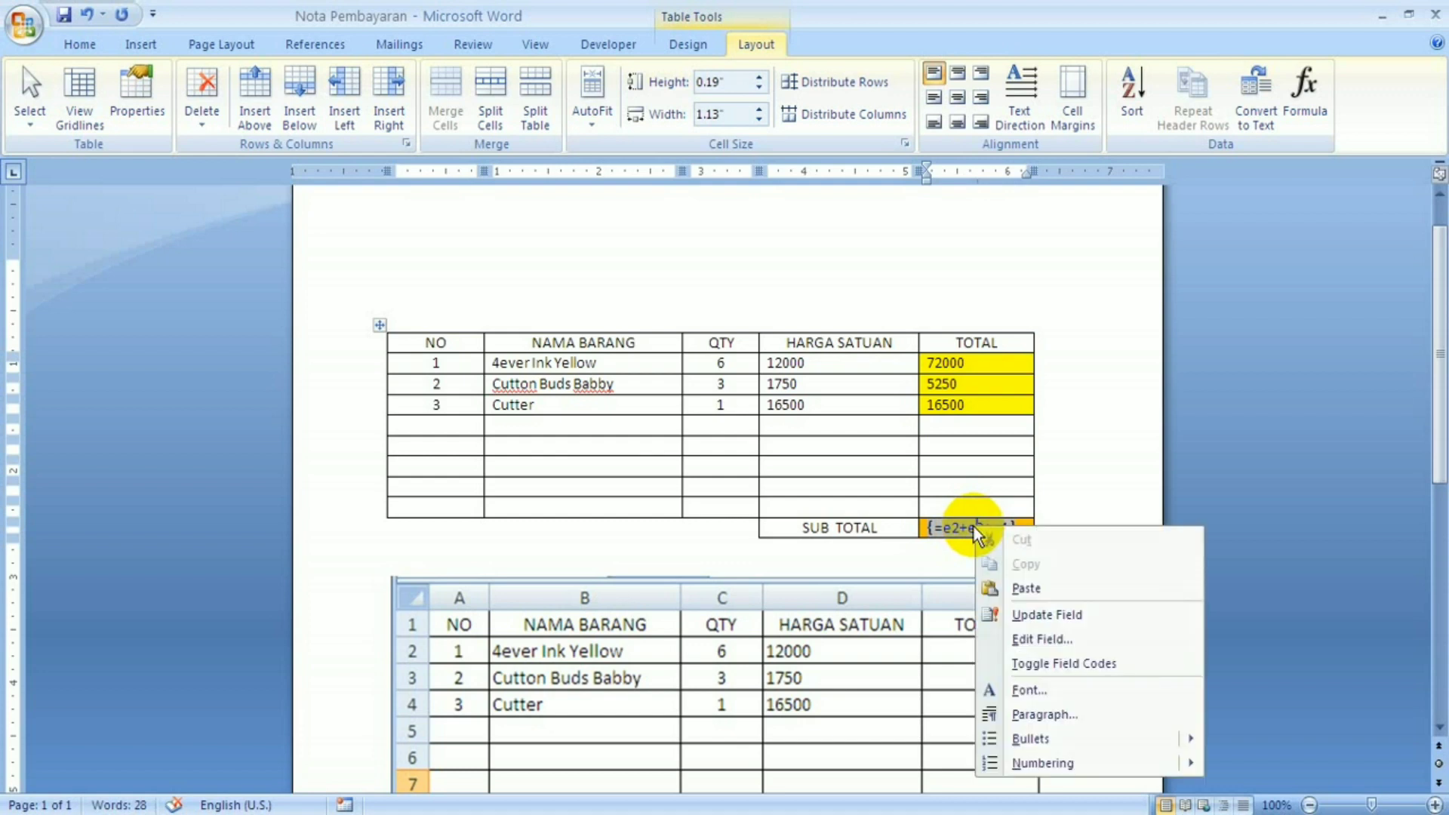
{"action": "left_click", "coordinate": [1051, 614]}
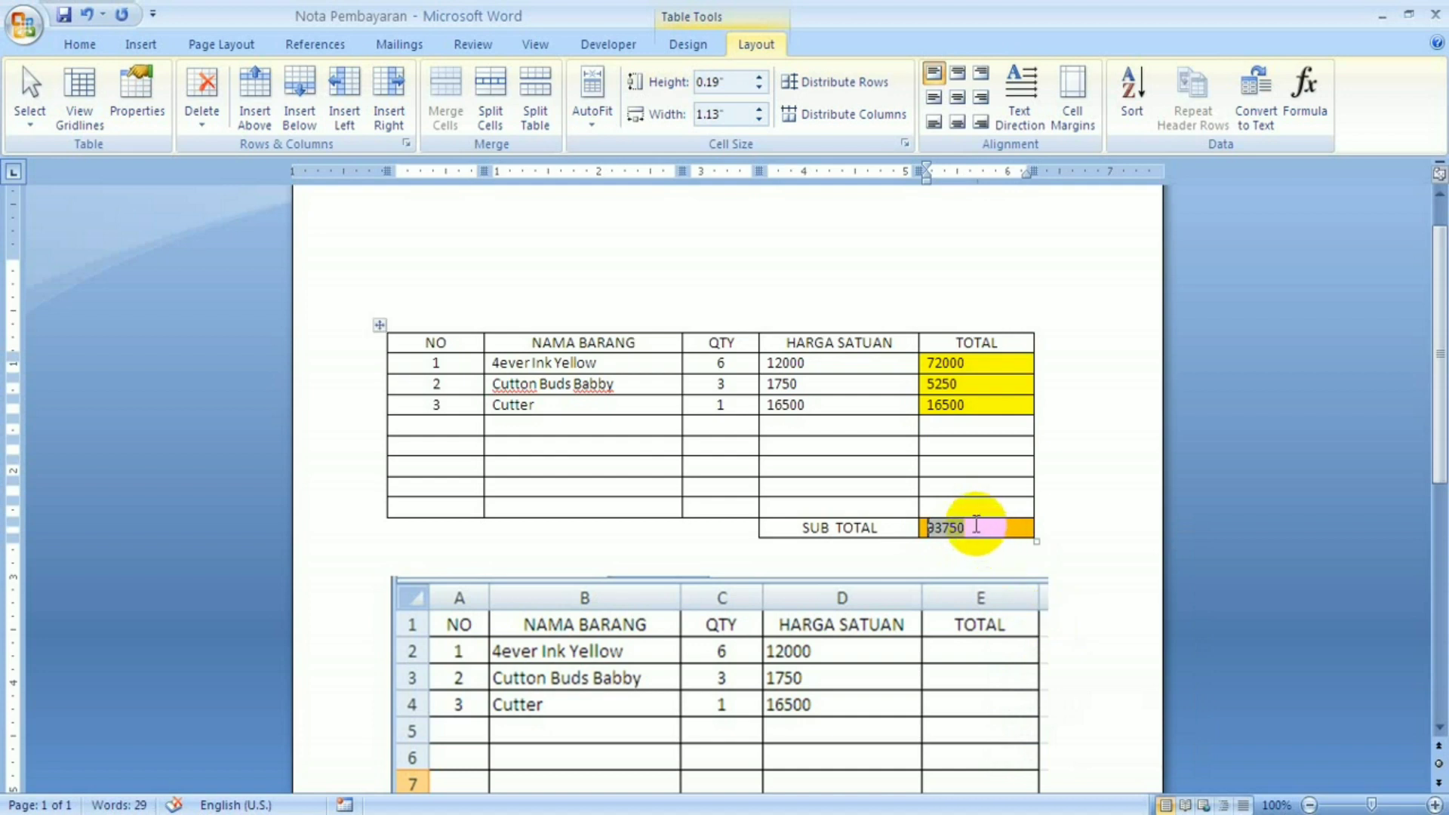
{"action": "left_click", "coordinate": [942, 526]}
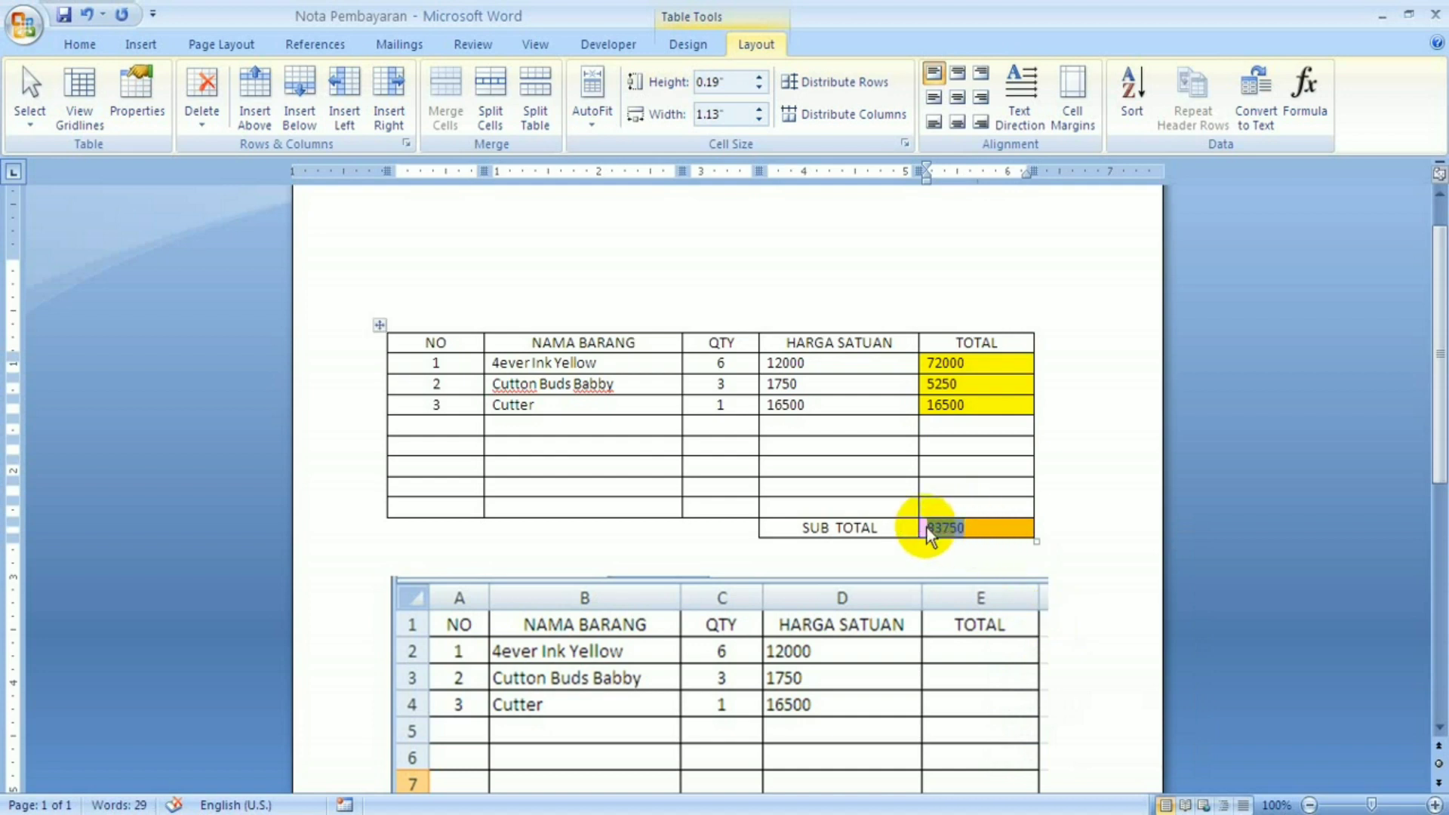
Replace the SUB TOTAL field with the formula =SUM(e2,e3,e4), giving 93750
{"action": "key", "text": "Delete"}
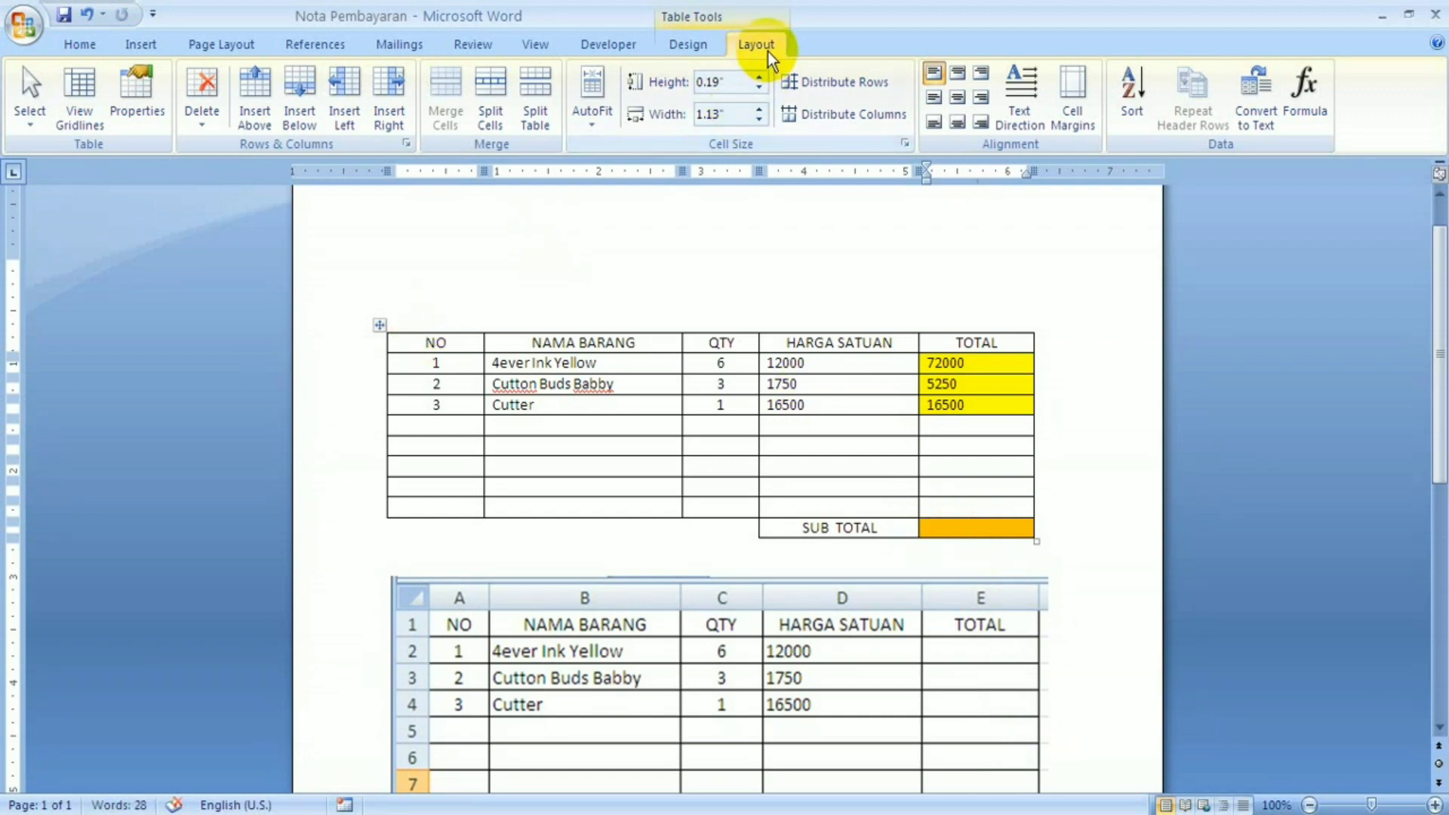
{"action": "left_click", "coordinate": [1303, 102]}
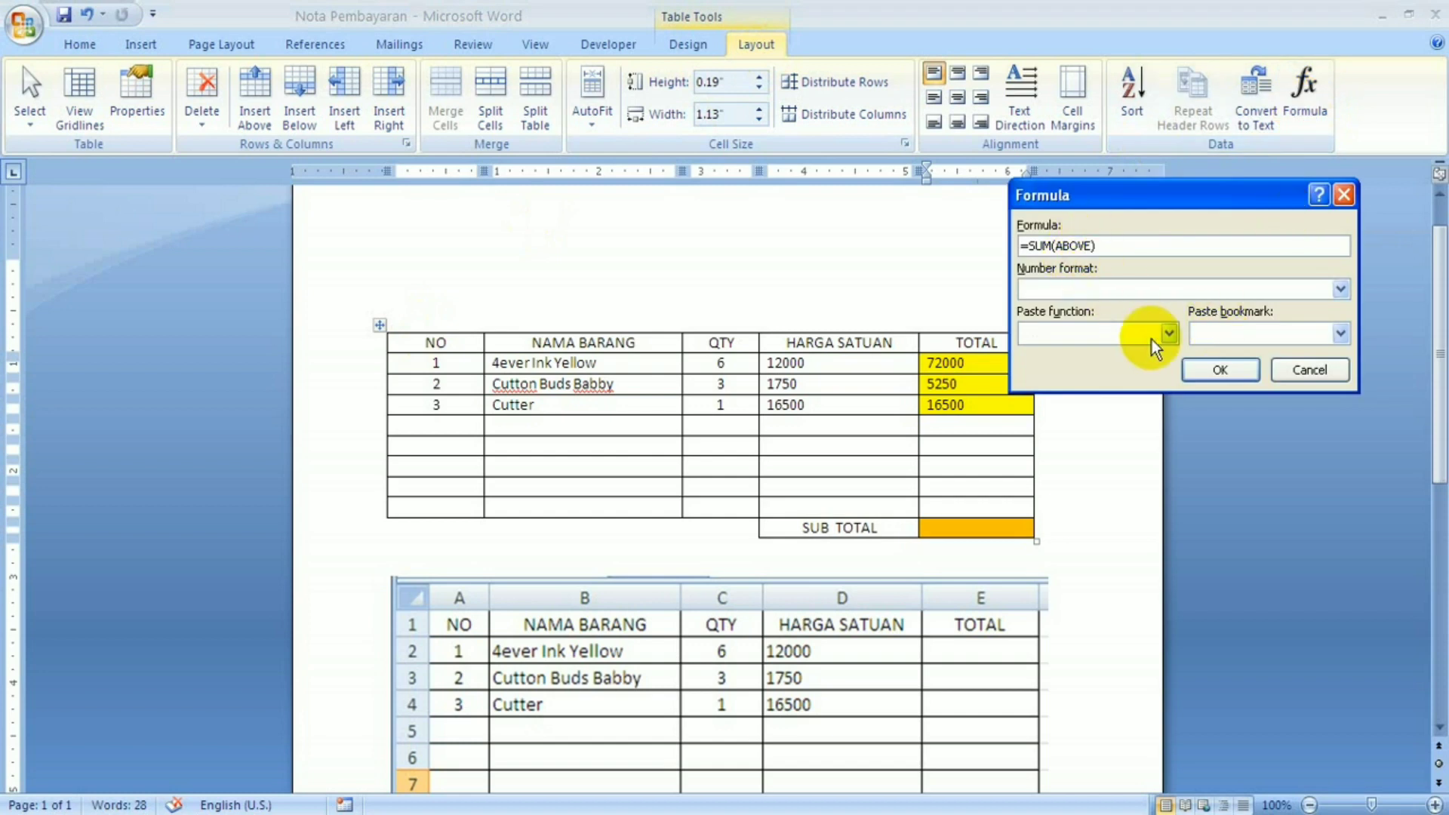
{"action": "left_click", "coordinate": [1170, 334]}
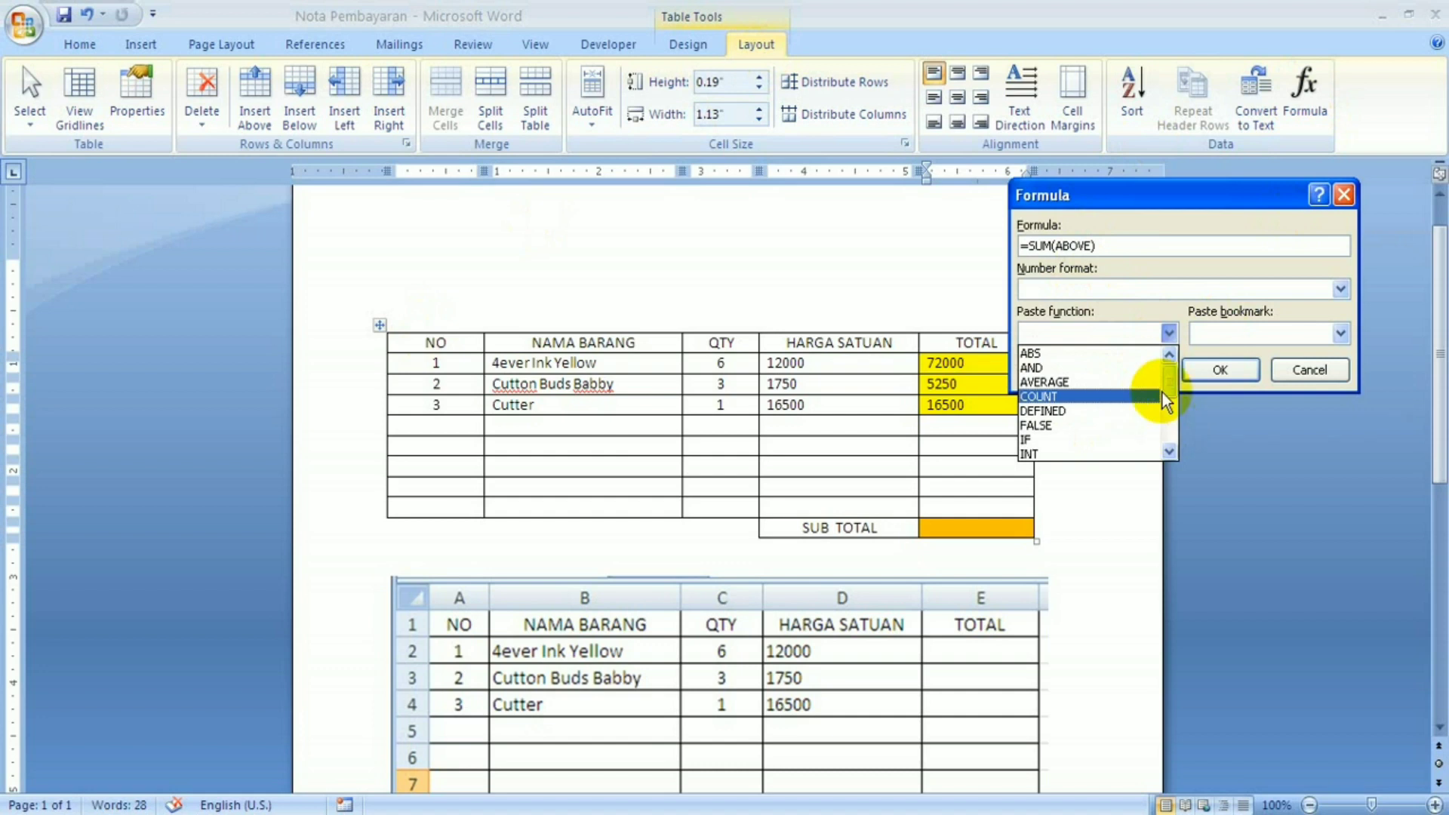
{"action": "mouse_move", "coordinate": [1167, 377]}
{"action": "left_mouse_down"}
{"action": "mouse_move", "coordinate": [1170, 441]}
{"action": "mouse_move", "coordinate": [1171, 379]}
{"action": "left_mouse_up"}
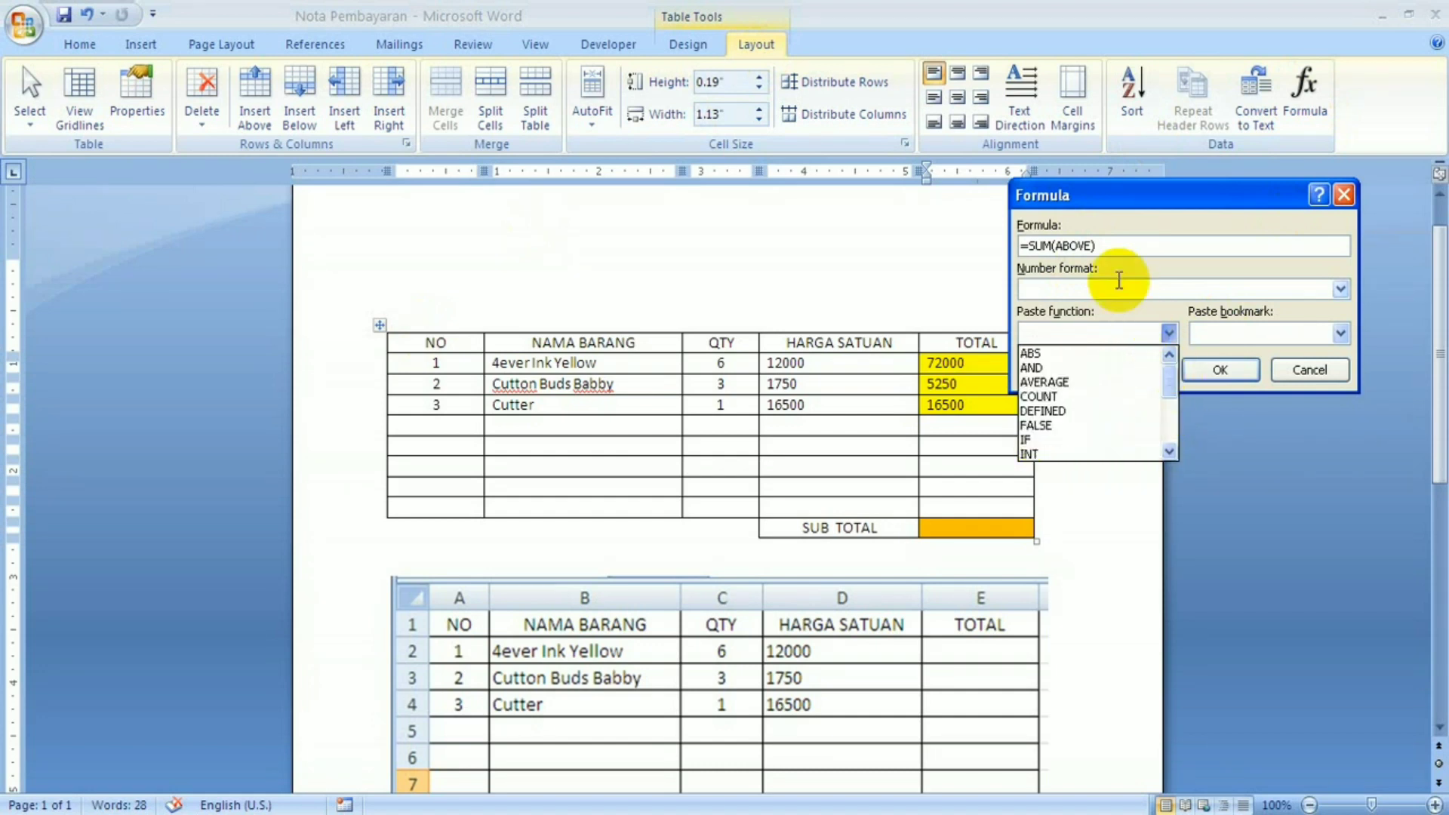
{"action": "left_click", "coordinate": [1096, 243]}
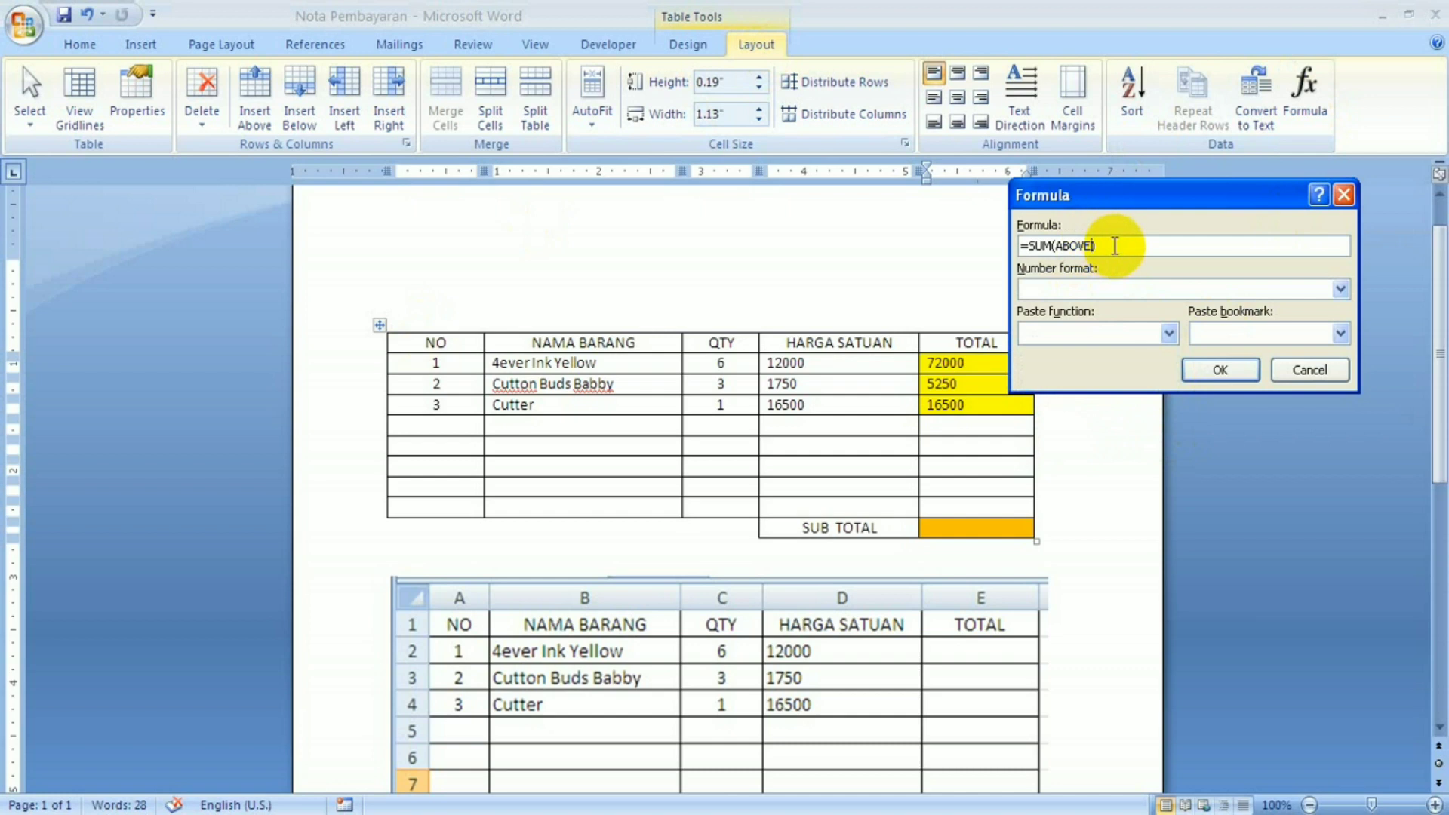
{"action": "key", "text": "BackSpace"}
{"action": "key", "text": "BackSpace"}
{"action": "key", "text": "BackSpace"}
{"action": "key", "text": "BackSpace"}
{"action": "key", "text": "BackSpace"}
{"action": "key", "text": "BackSpace"}
{"action": "type", "text": "e2,e3,"}
{"action": "type", "text": "e4"}
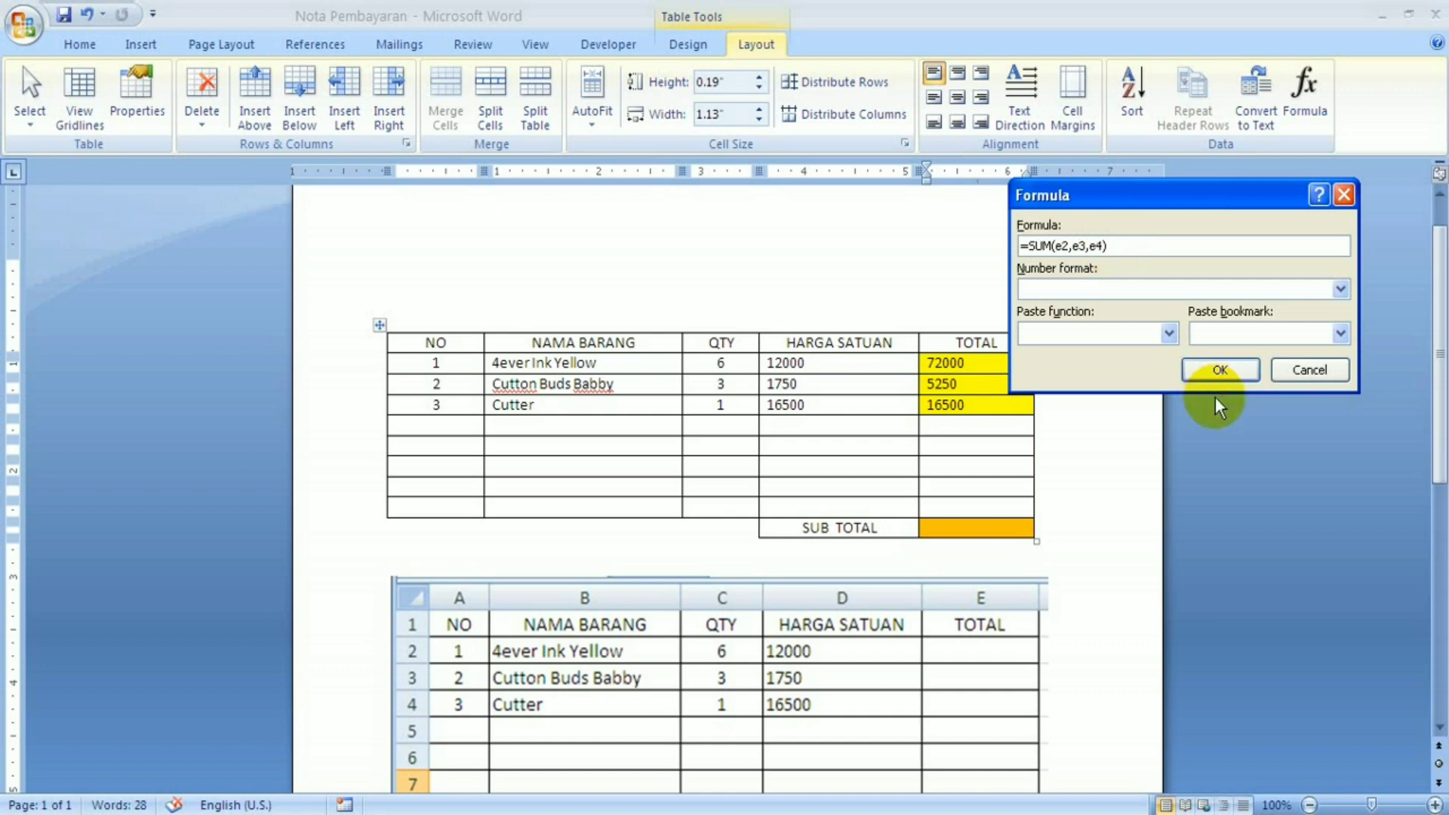
{"action": "left_click", "coordinate": [1223, 369]}
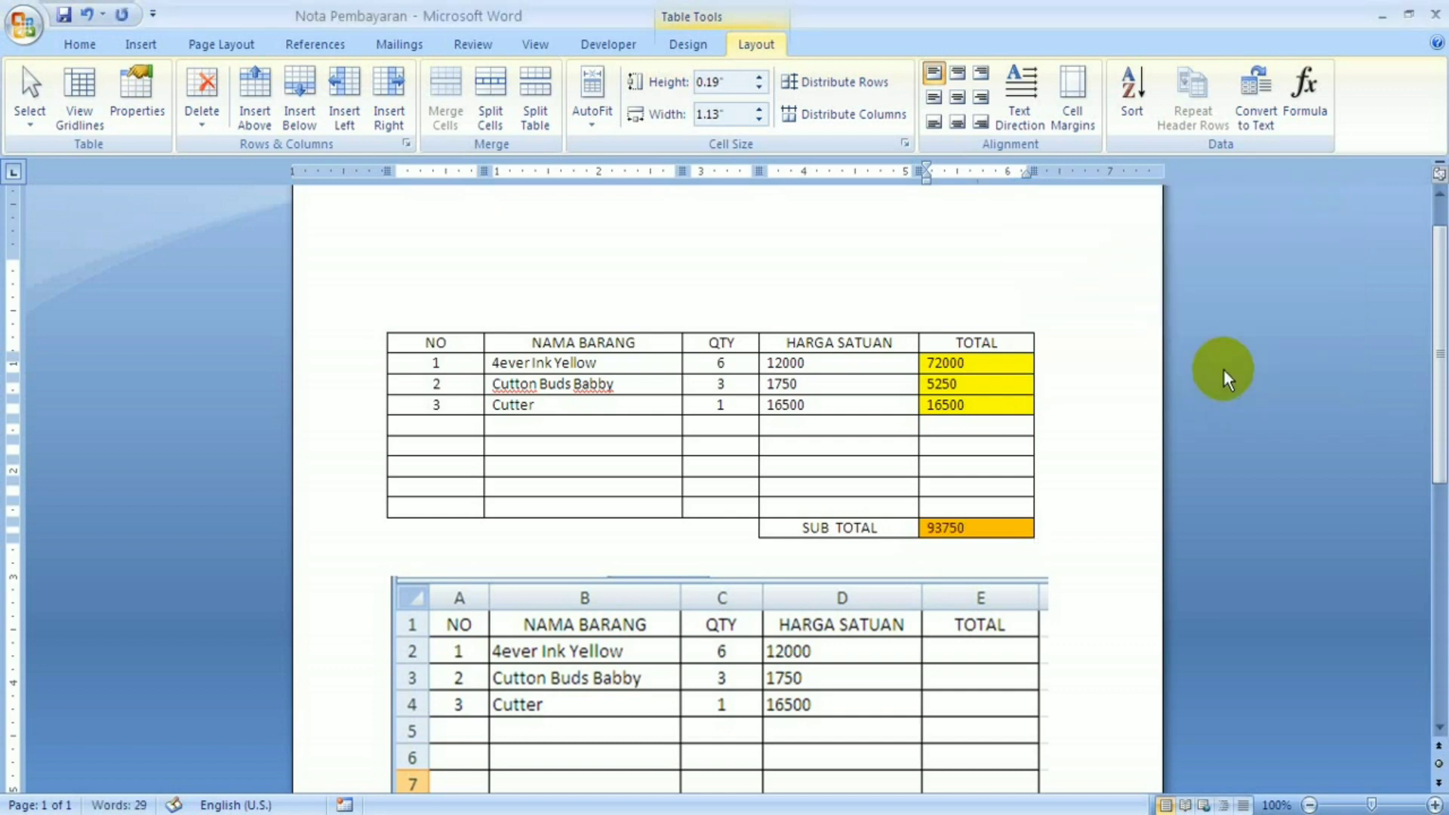
Delete the SUB TOTAL result and rewrite its formula as the range =SUM(e2:e4)
{"action": "mouse_move", "coordinate": [949, 527]}
{"action": "left_mouse_down"}
{"action": "mouse_move", "coordinate": [980, 527]}
{"action": "mouse_move", "coordinate": [936, 532]}
{"action": "left_mouse_up"}
{"action": "key", "text": "Delete"}
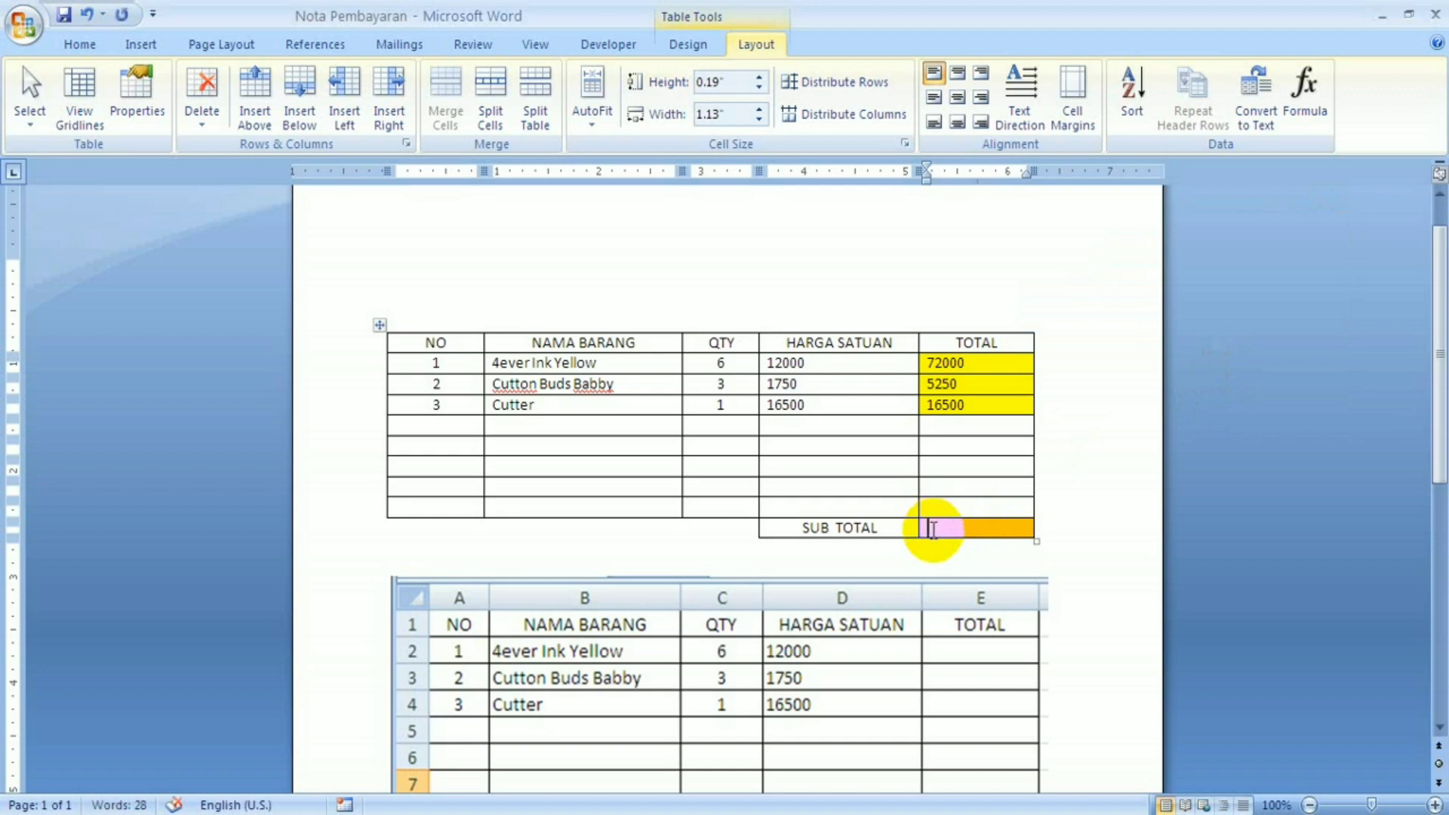
{"action": "left_click", "coordinate": [1307, 107]}
{"action": "type", "text": "=SUM(e2,e3,e4)"}
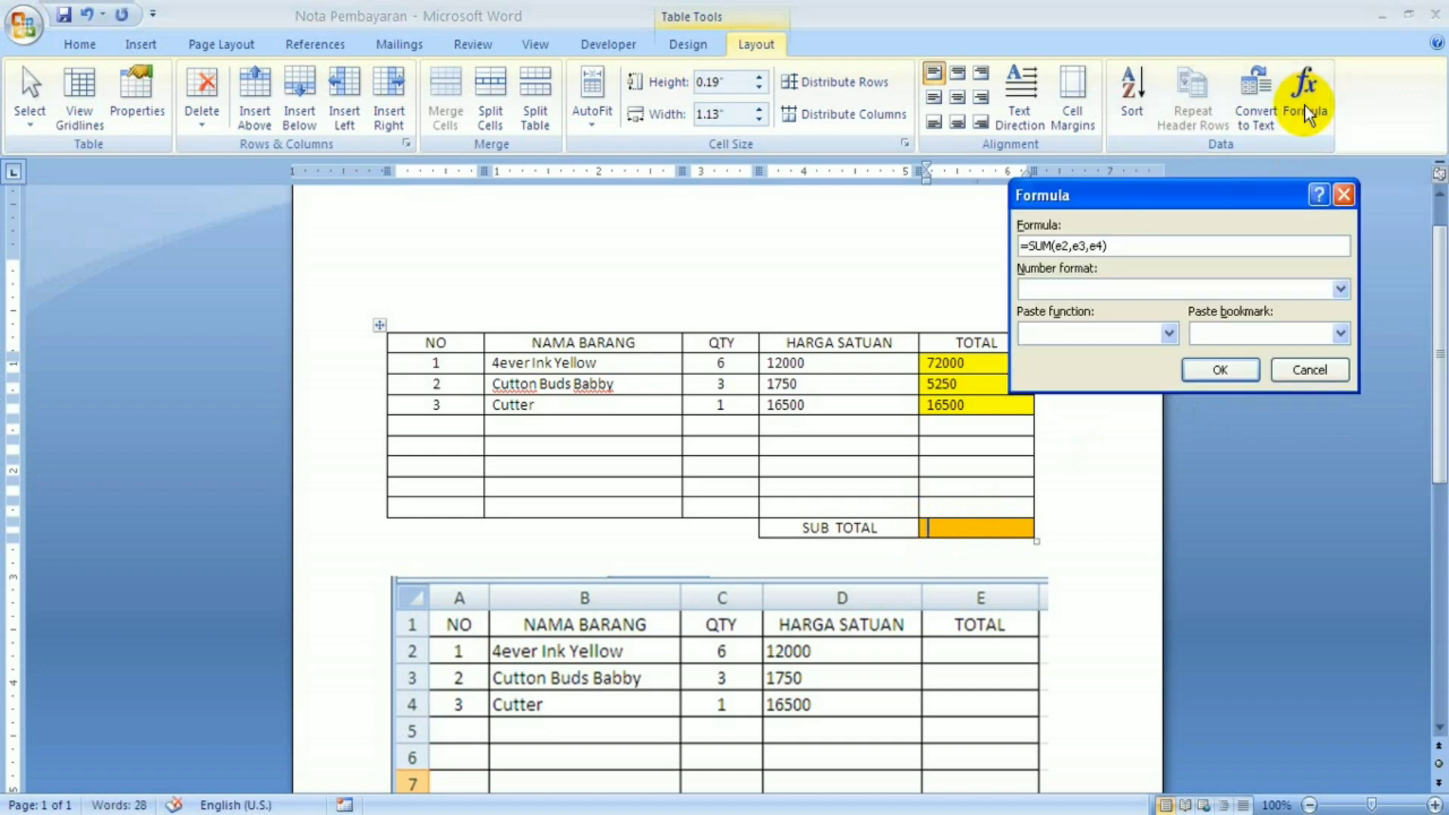
{"action": "left_click", "coordinate": [1104, 245]}
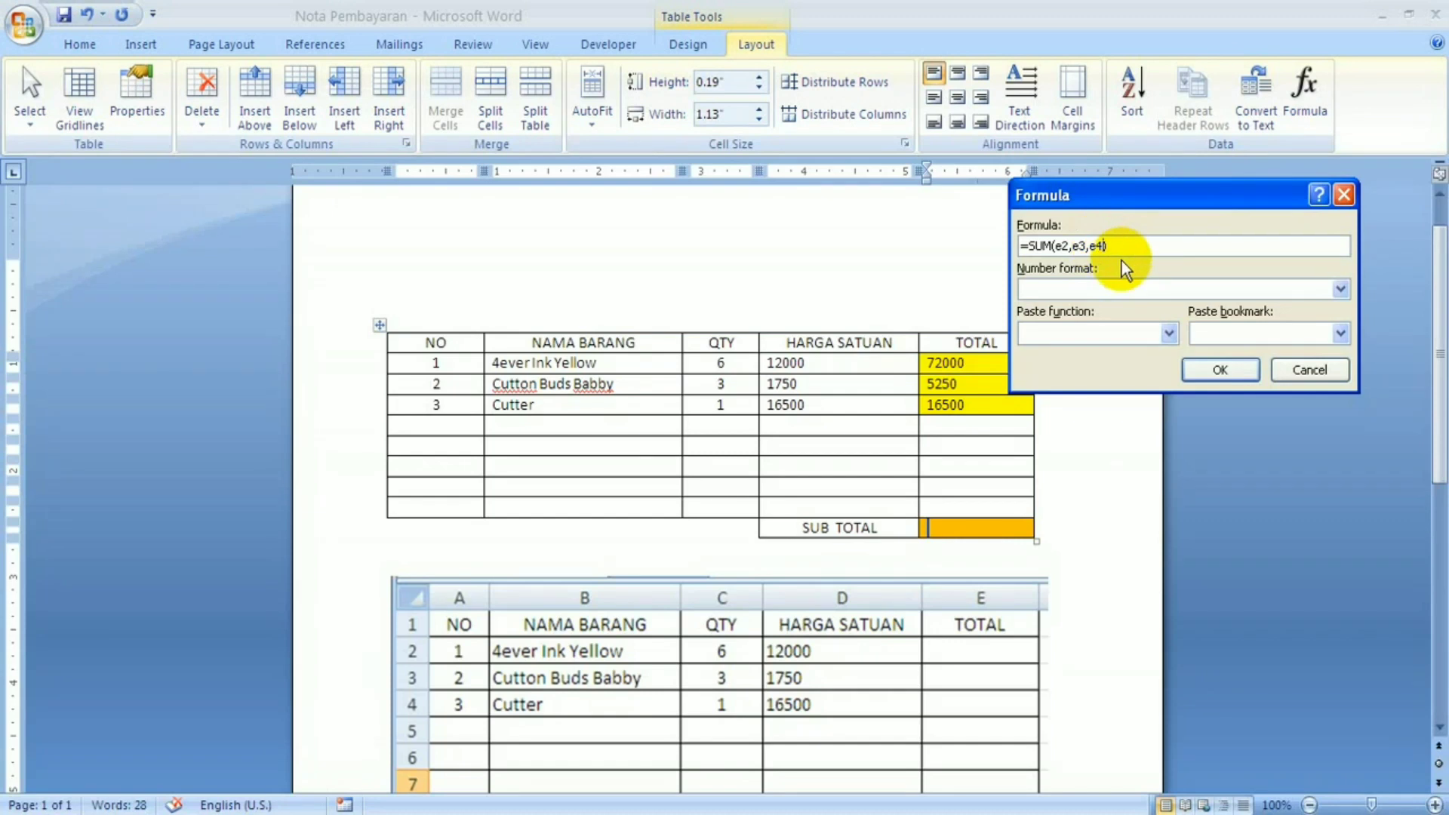
{"action": "left_click", "coordinate": [1093, 246]}
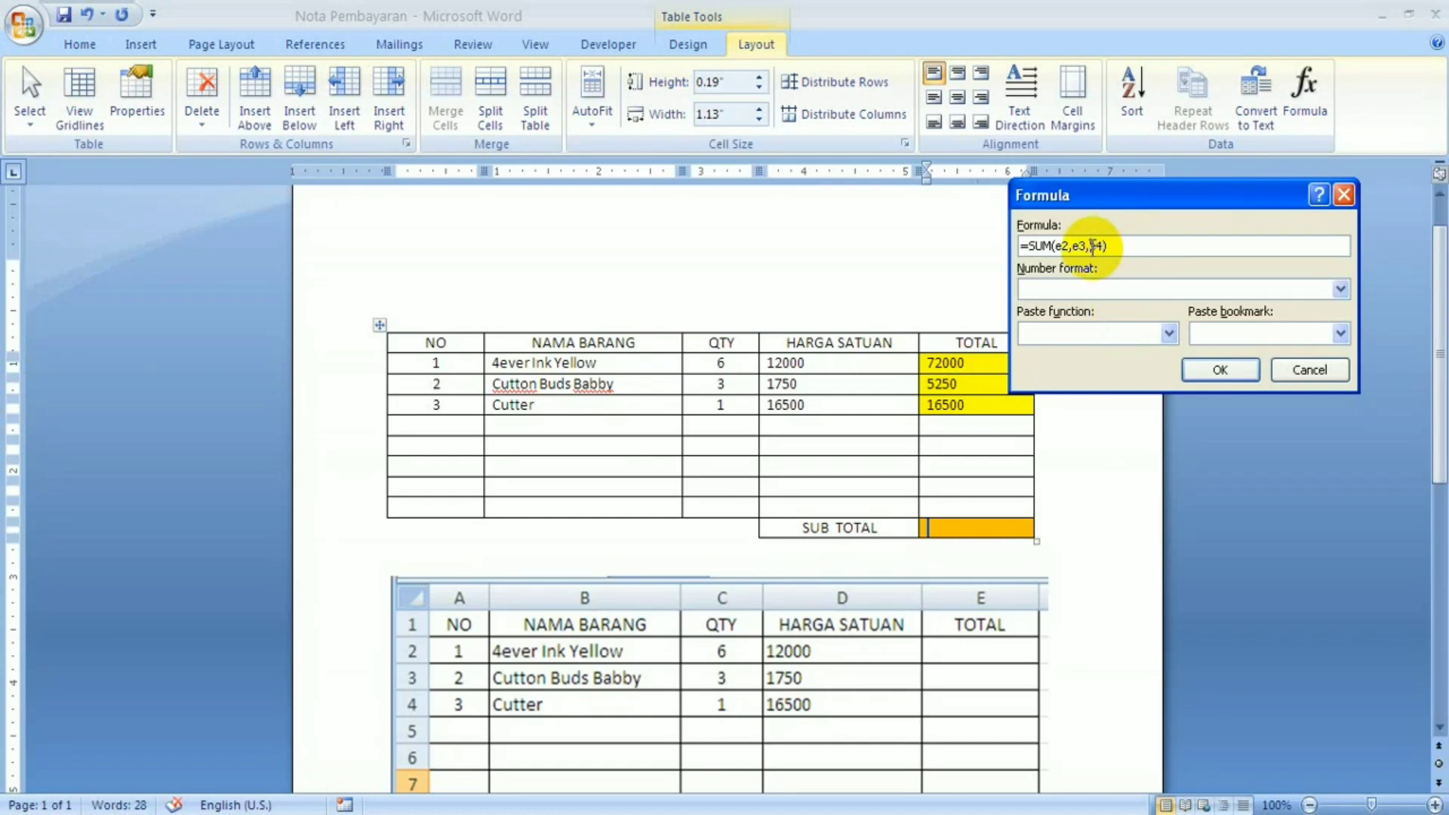
{"action": "key", "text": "BackSpace"}
{"action": "key", "text": "BackSpace"}
{"action": "key", "text": "BackSpace"}
{"action": "key", "text": "BackSpace"}
{"action": "type", "text": ":"}
{"action": "type", "text": ":"}
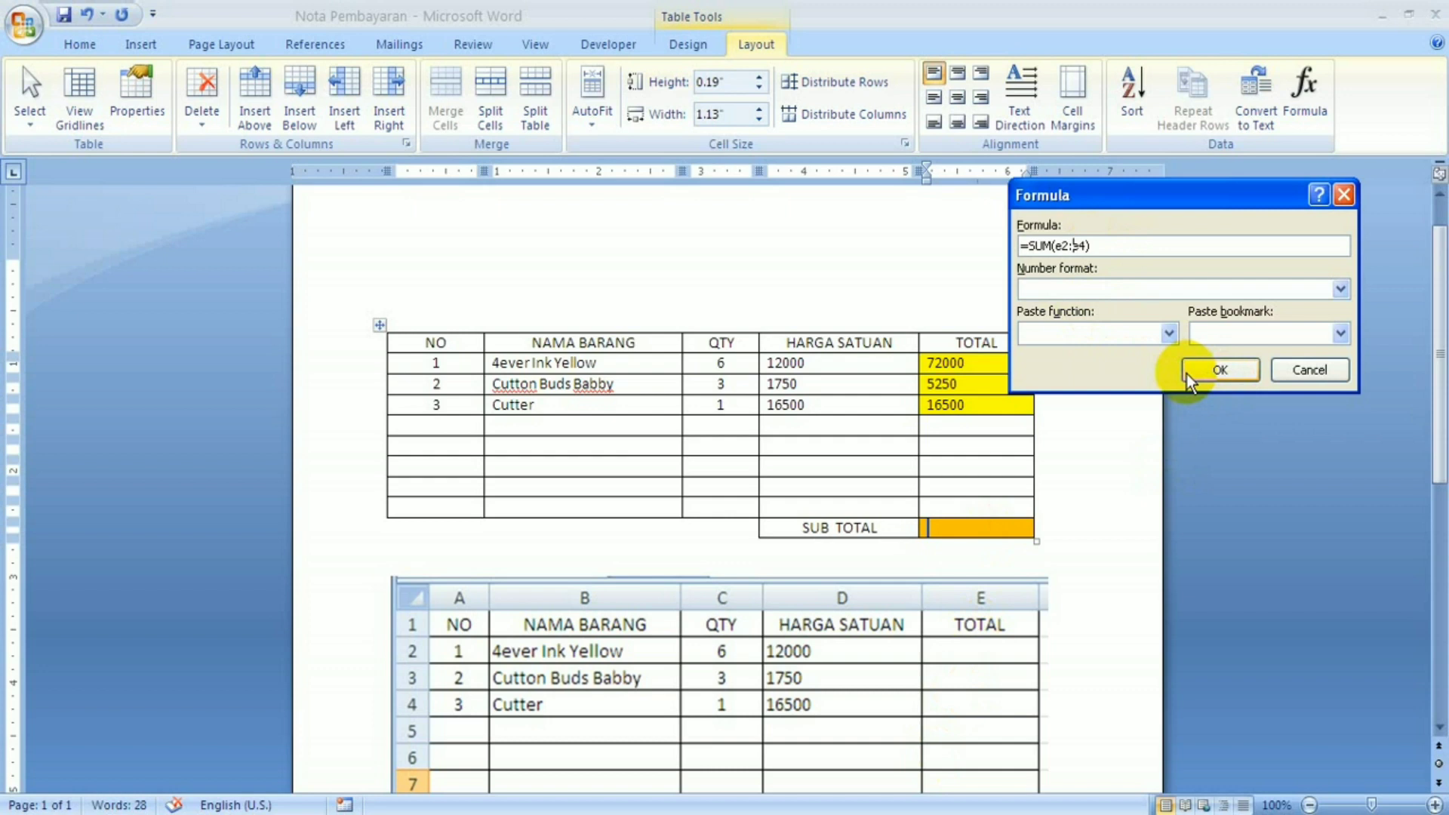
{"action": "left_click", "coordinate": [1221, 367]}
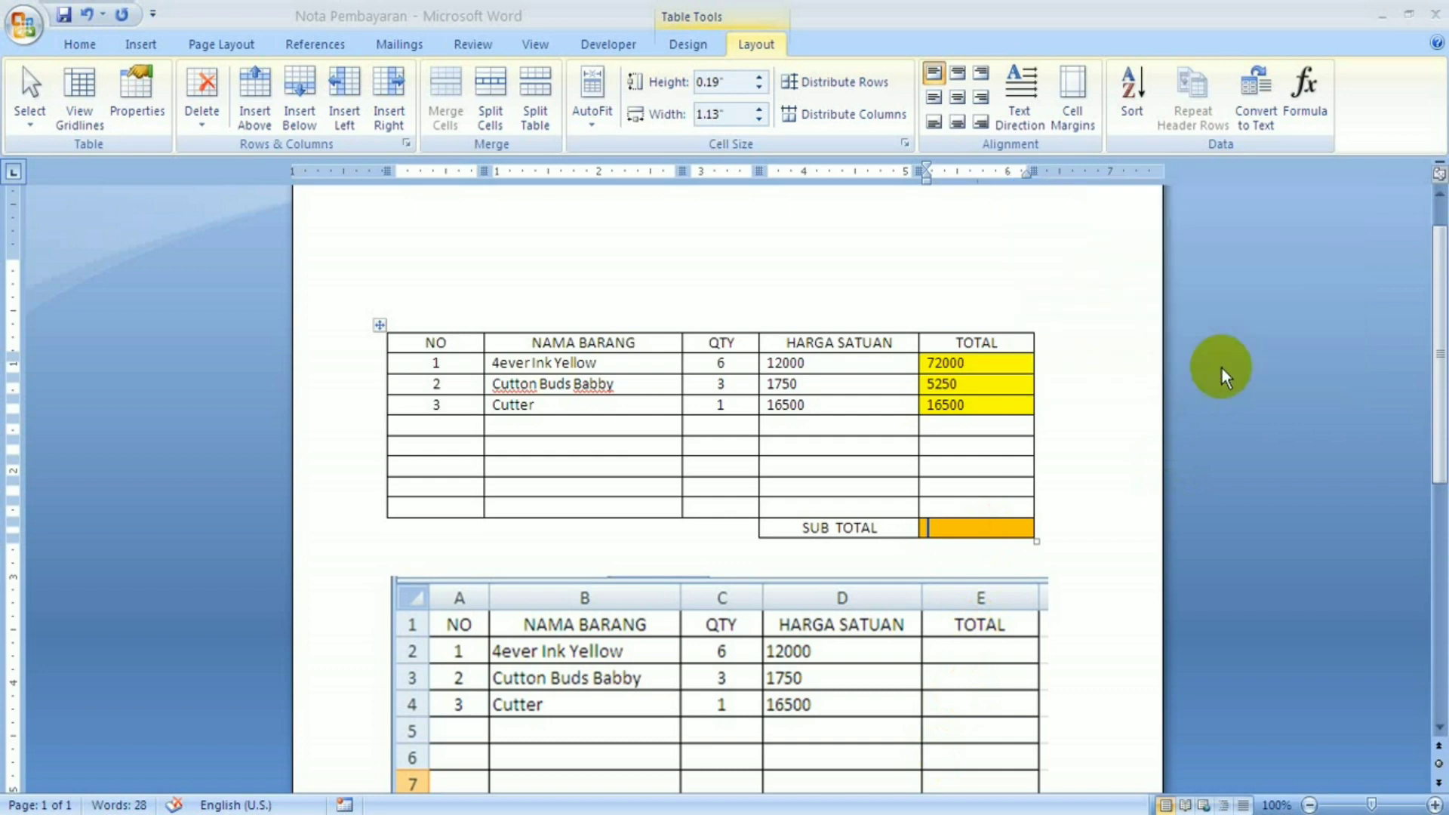
{"action": "type", "text": "93750"}
{"action": "left_click_drag", "start_coordinate": [1012, 526], "coordinate": [985, 525]}
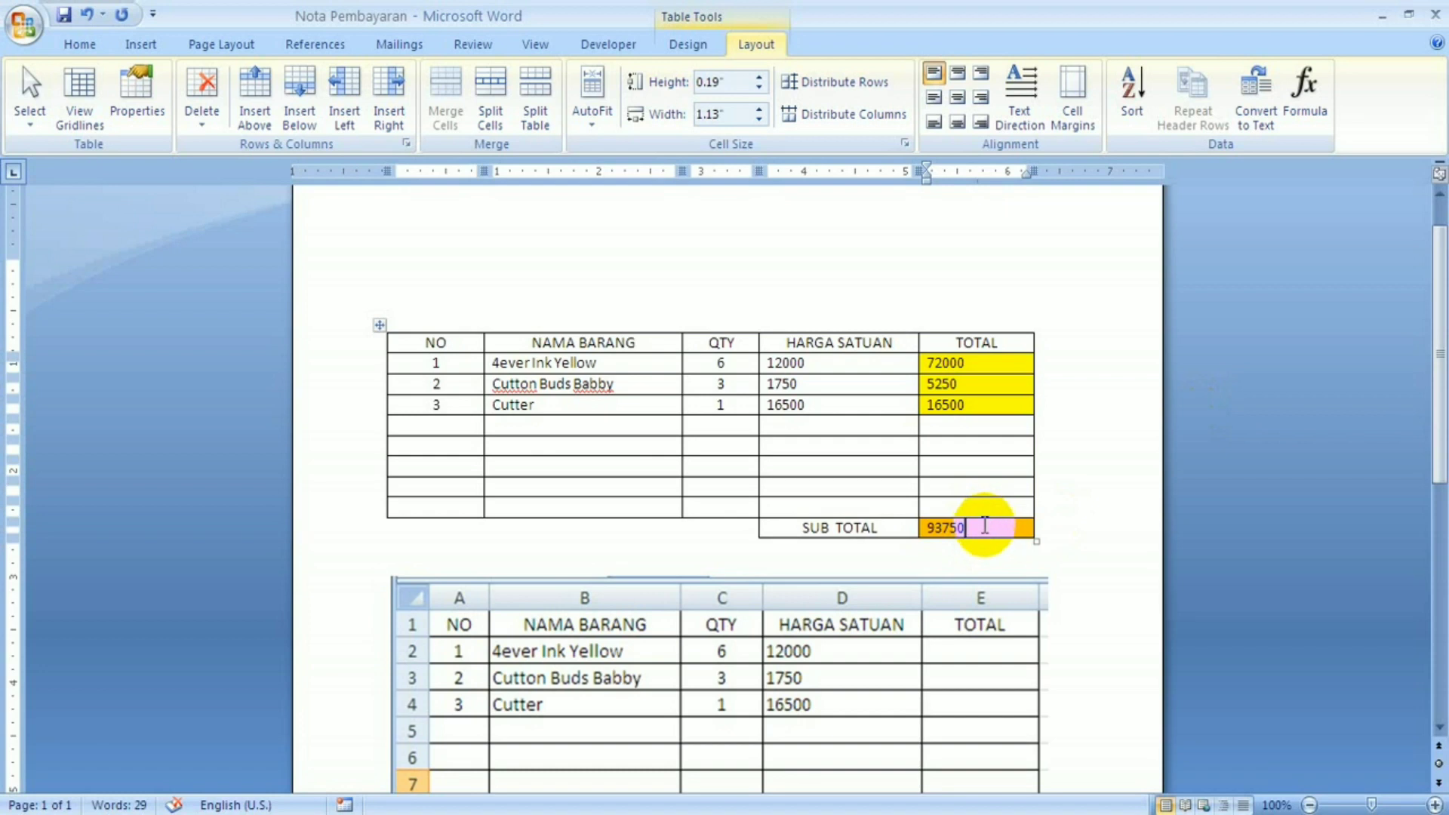
{"action": "left_click_drag", "start_coordinate": [985, 521], "coordinate": [931, 528]}
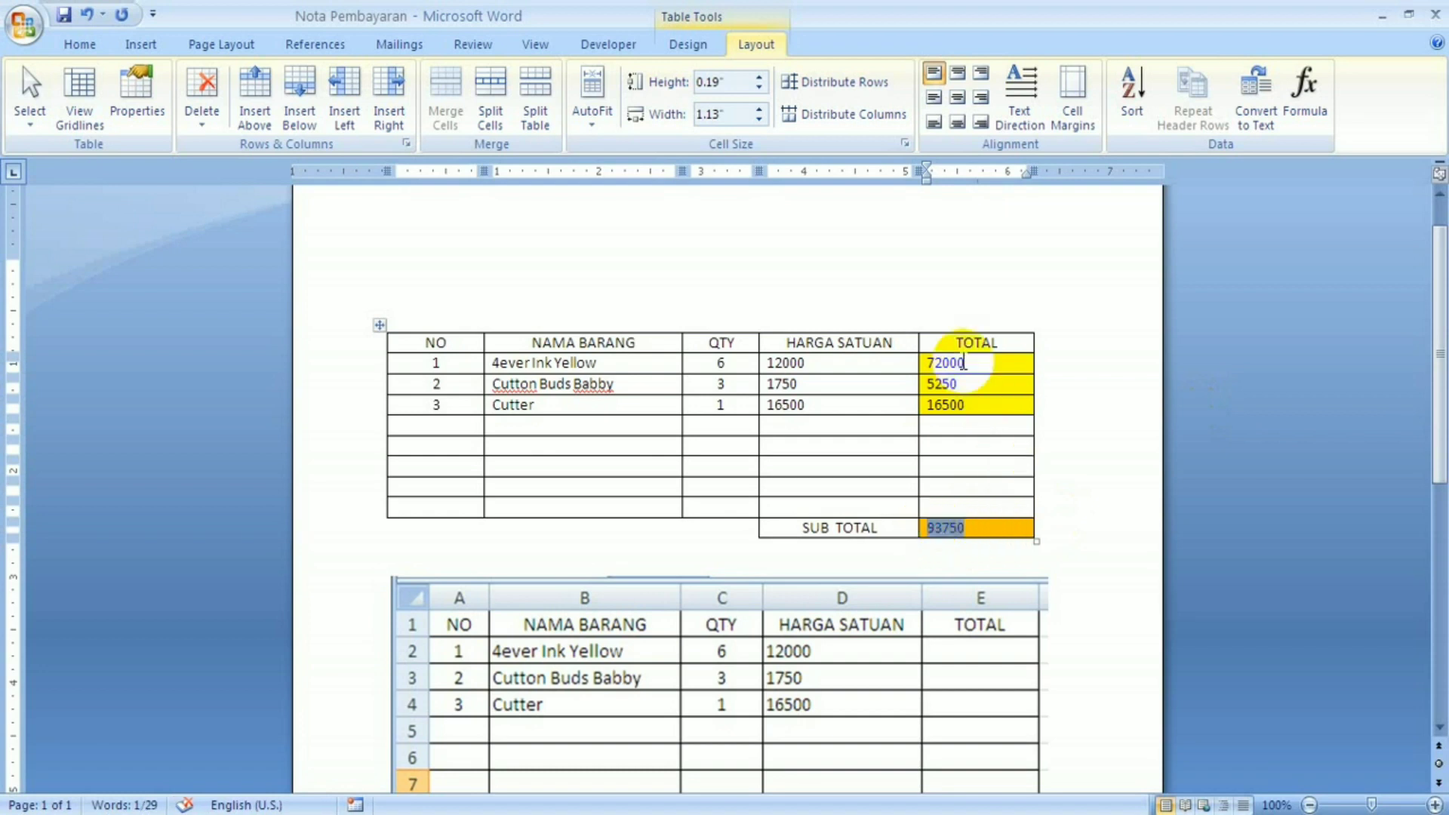
{"action": "key", "text": "Delete"}
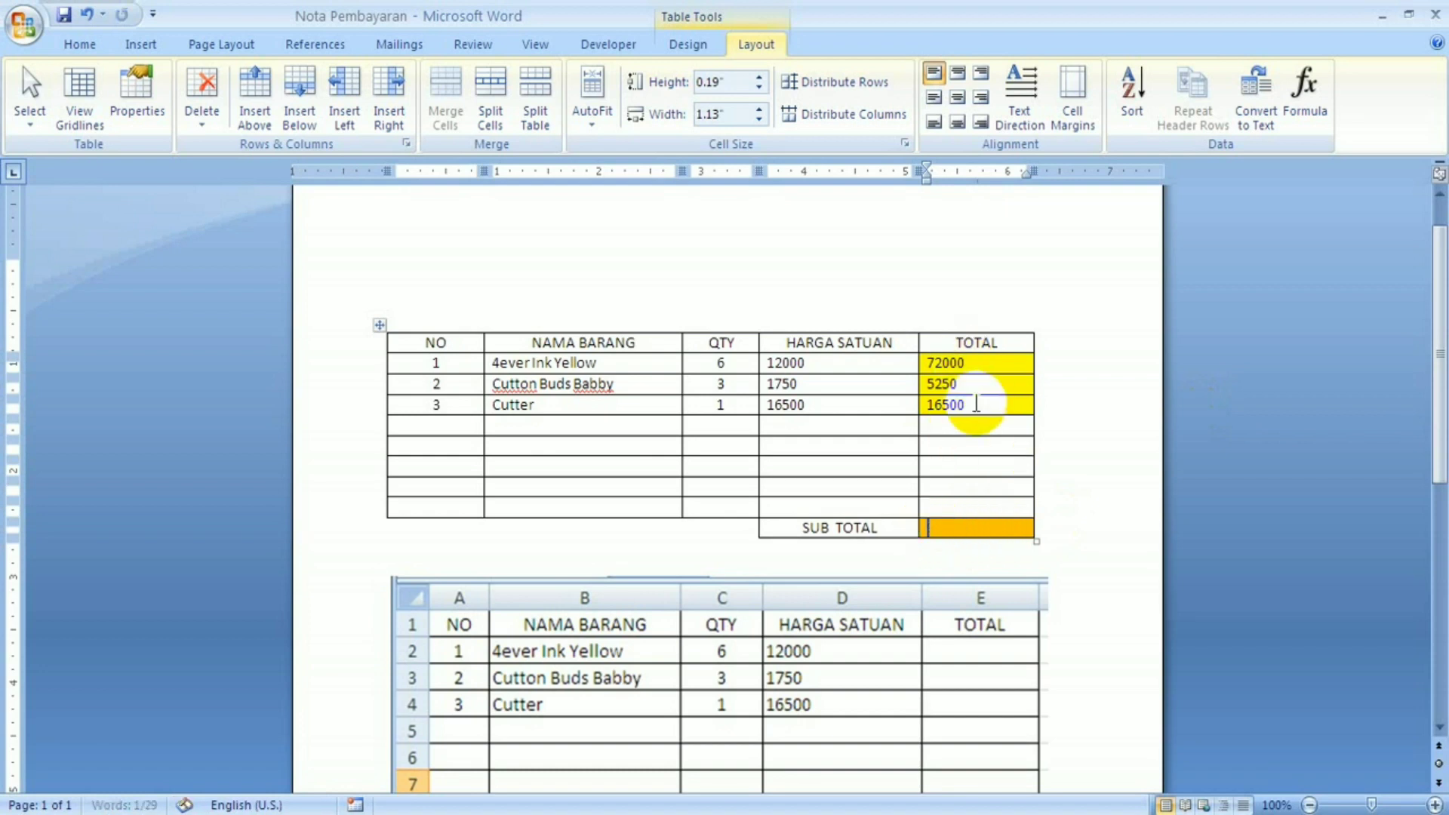
{"action": "left_click", "coordinate": [1297, 124]}
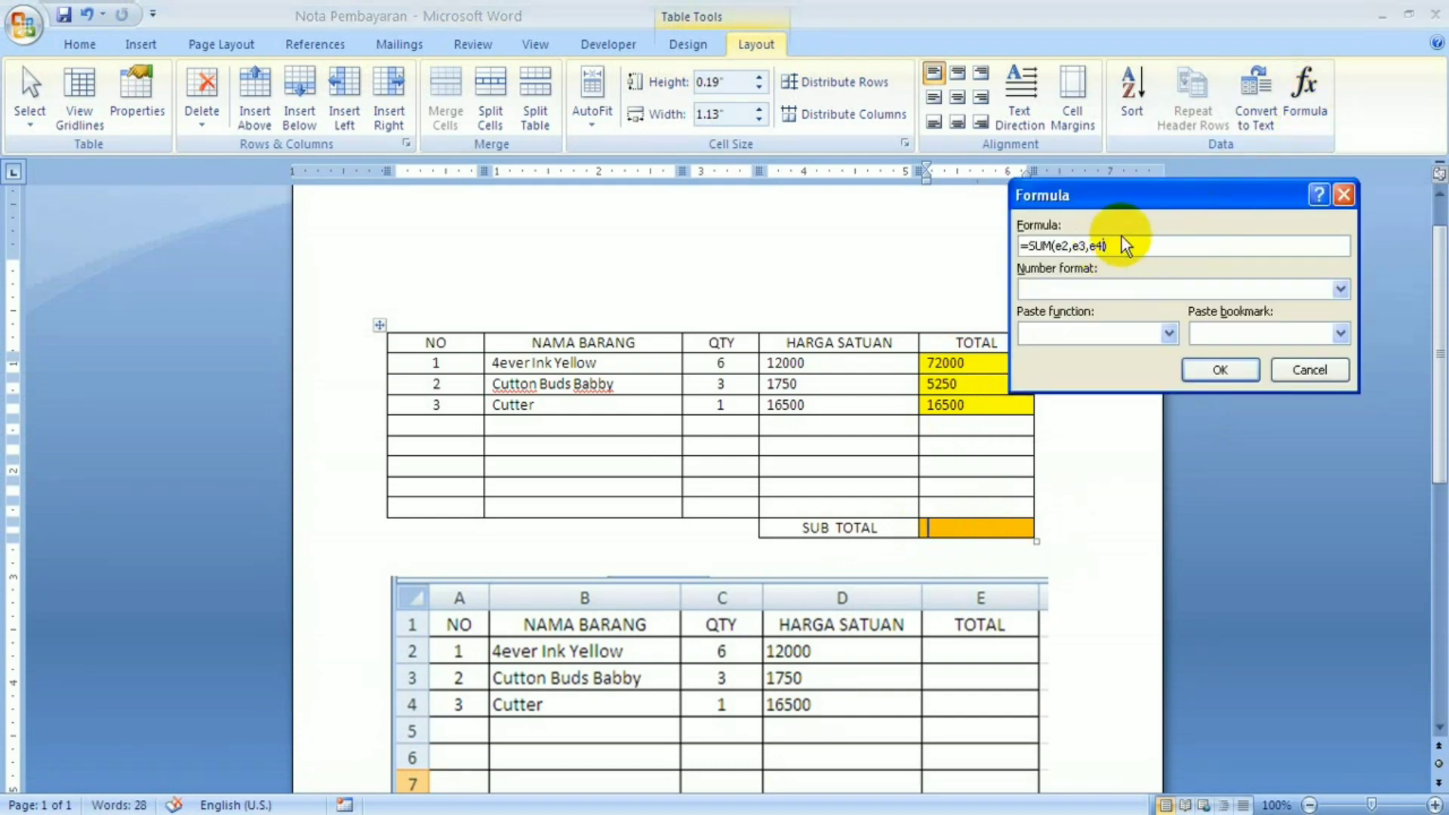
{"action": "key", "text": "BackSpace"}
{"action": "key", "text": "BackSpace"}
{"action": "key", "text": "BackSpace"}
{"action": "key", "text": "BackSpace"}
{"action": "key", "text": "BackSpace"}
{"action": "key", "text": "BackSpace"}
{"action": "key", "text": "BackSpace"}
{"action": "key", "text": "BackSpace"}
{"action": "type", "text": "abo"}
{"action": "left_click", "coordinate": [1229, 365]}
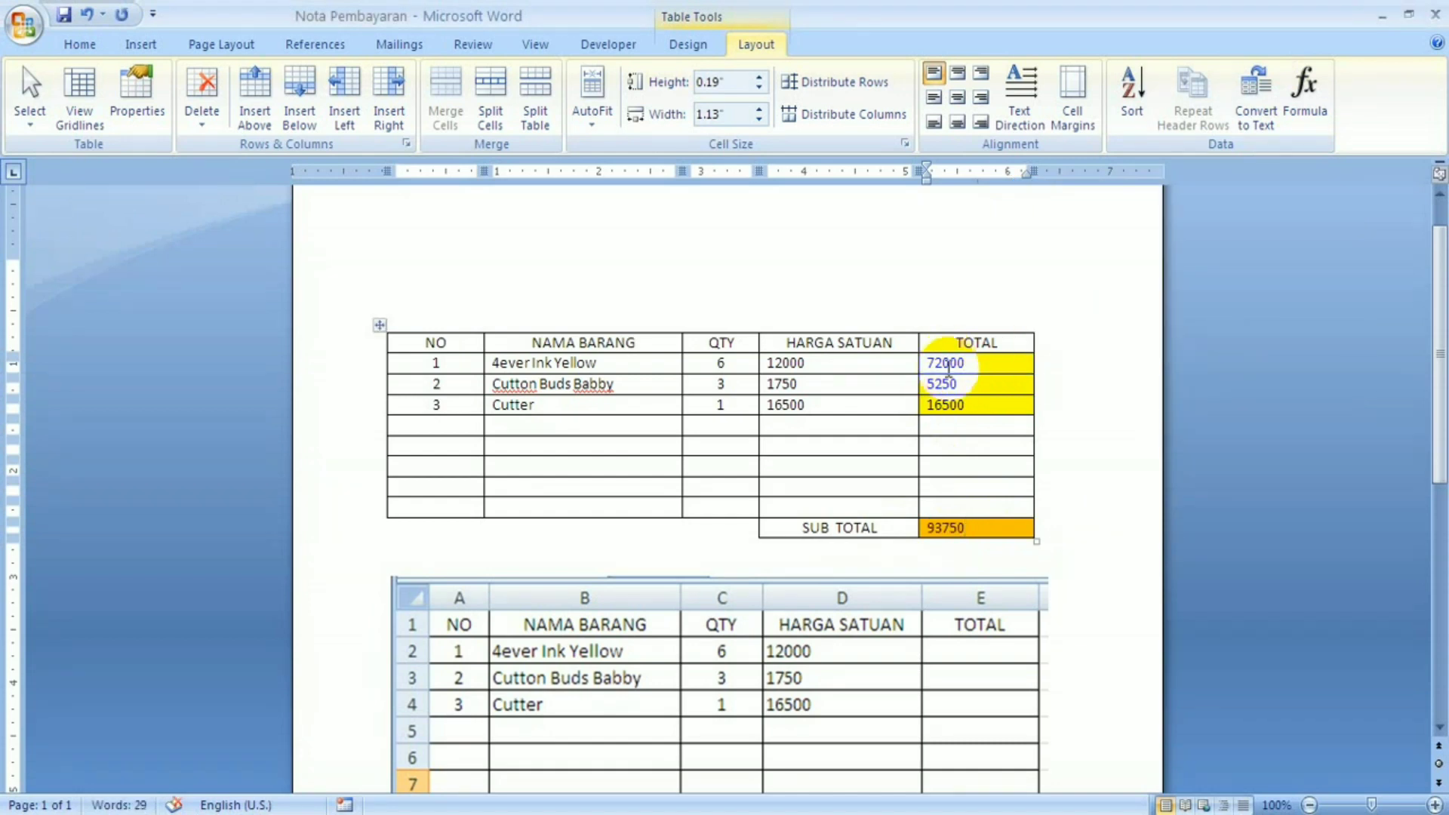
{"action": "left_click", "coordinate": [945, 528]}
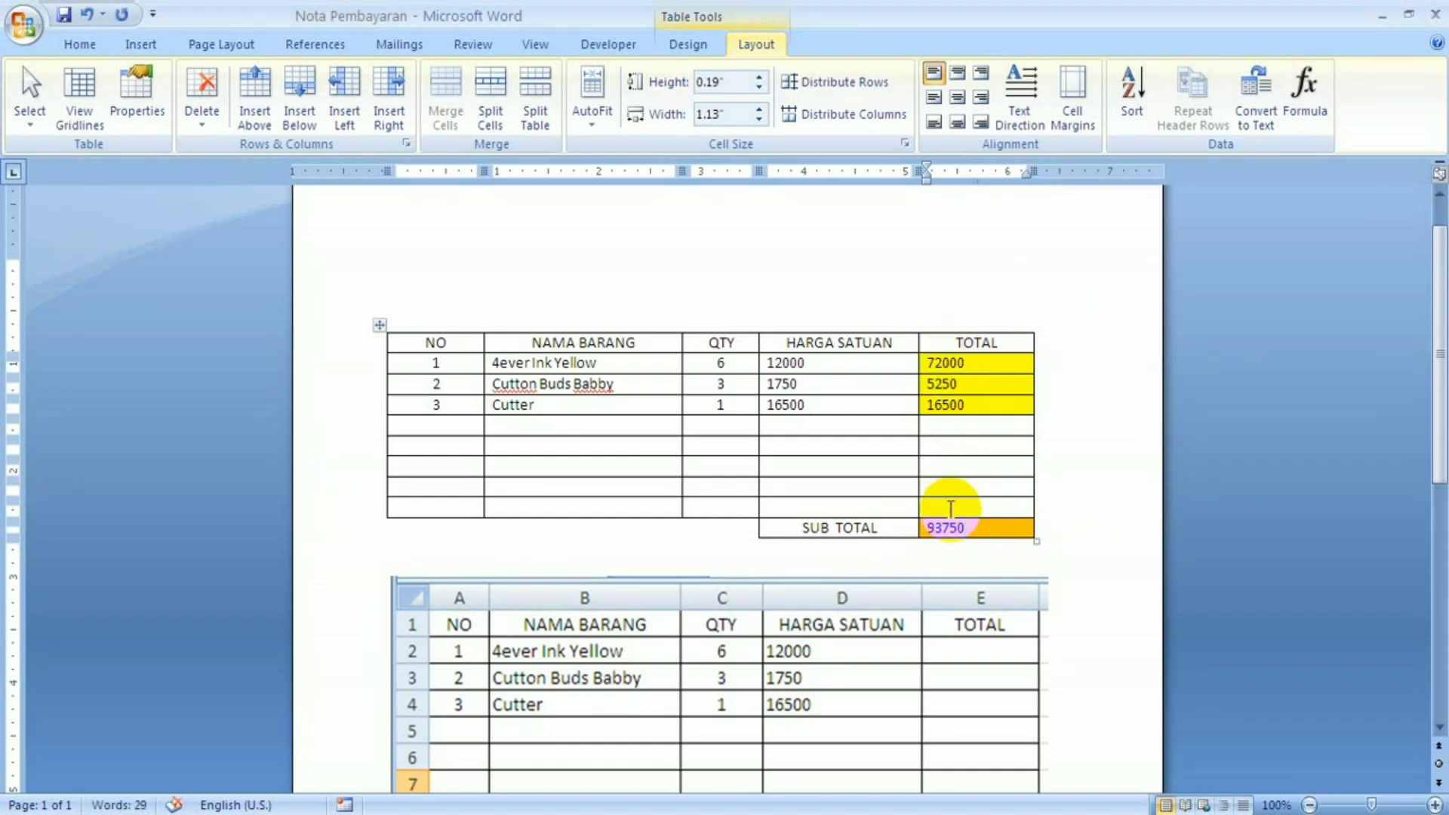
{"action": "left_click", "coordinate": [950, 511]}
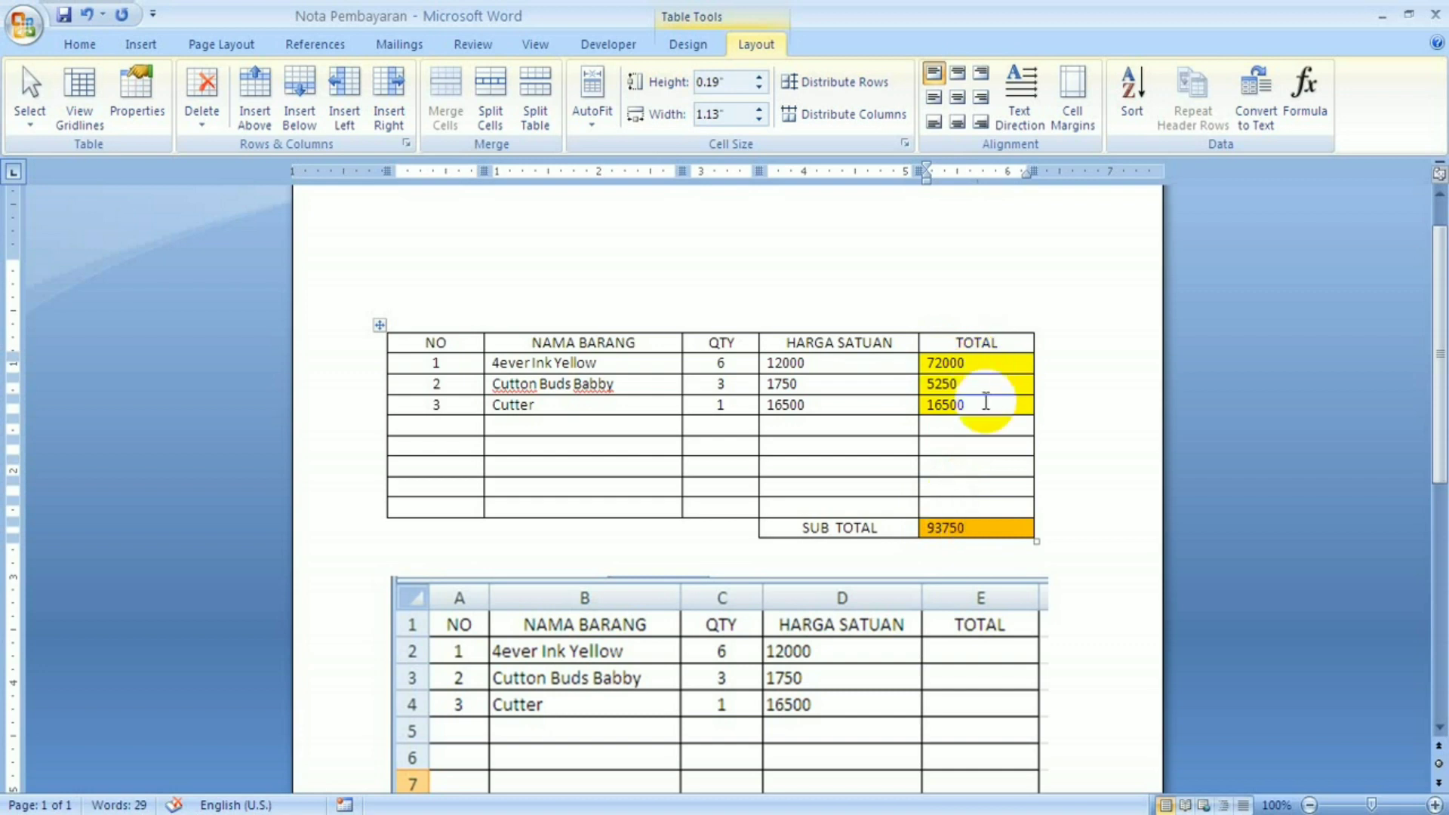
{"action": "left_click", "coordinate": [977, 513]}
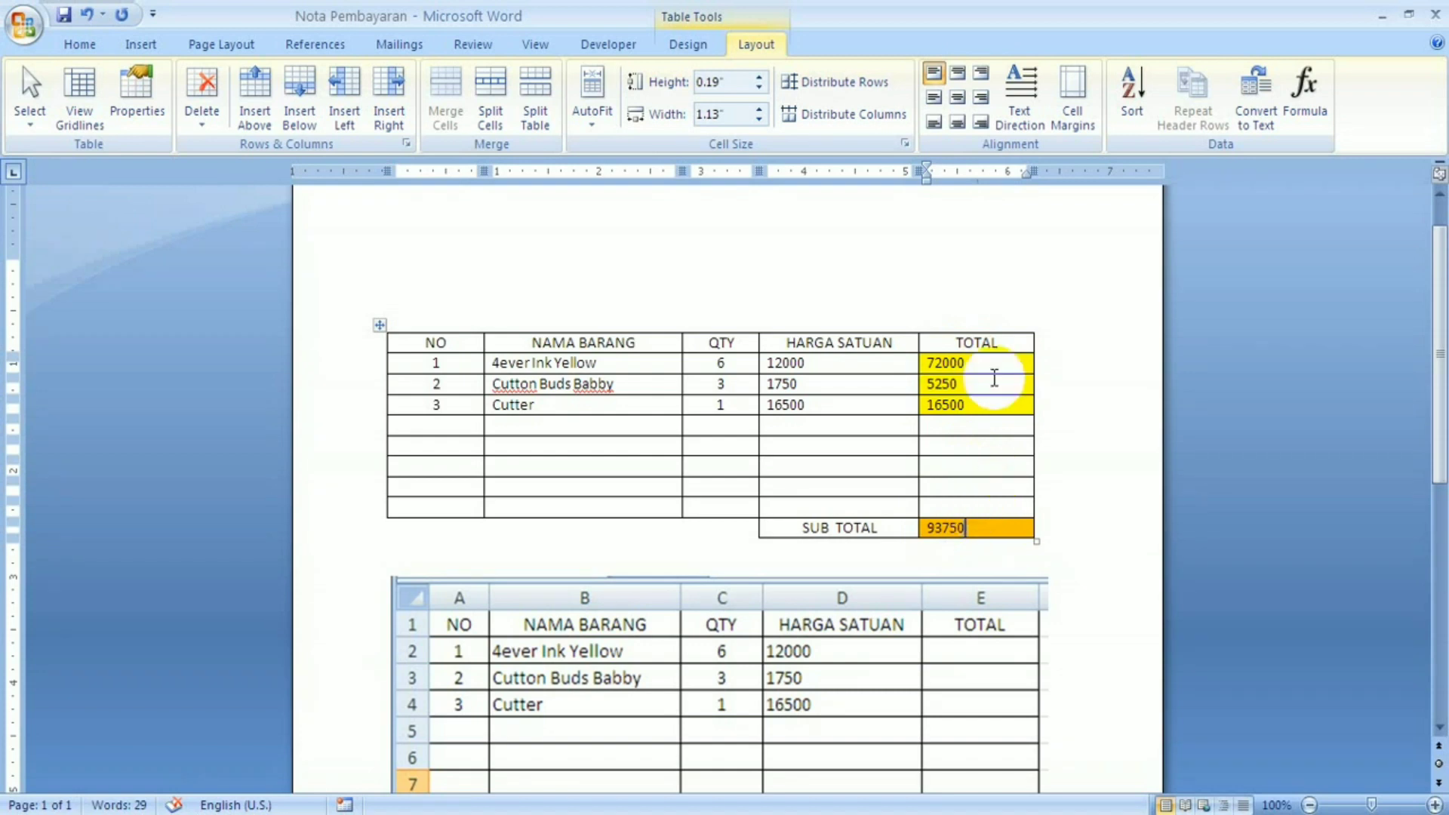
{"action": "left_click", "coordinate": [958, 512]}
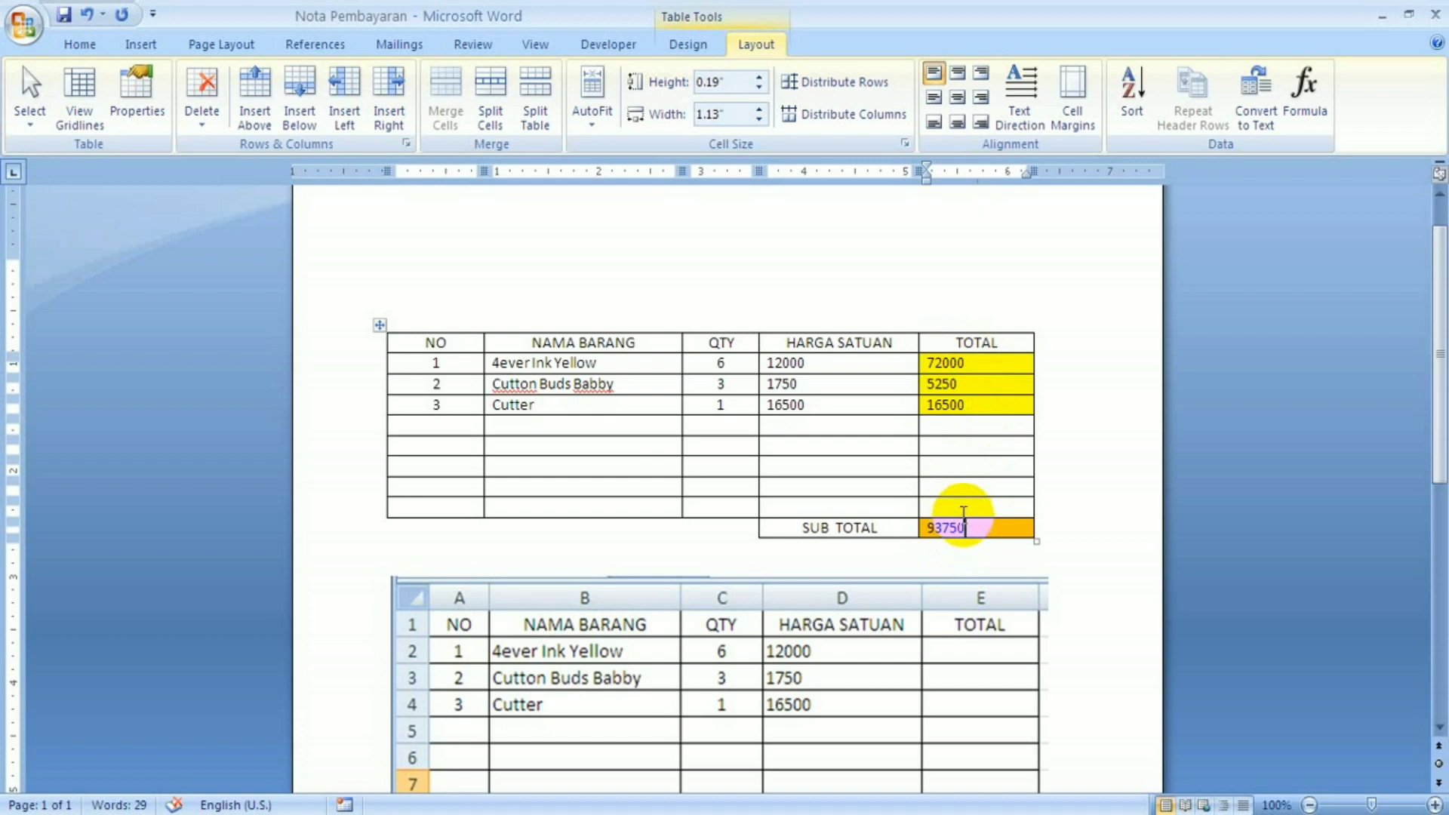
{"action": "left_click", "coordinate": [944, 529]}
{"action": "left_click", "coordinate": [944, 530]}
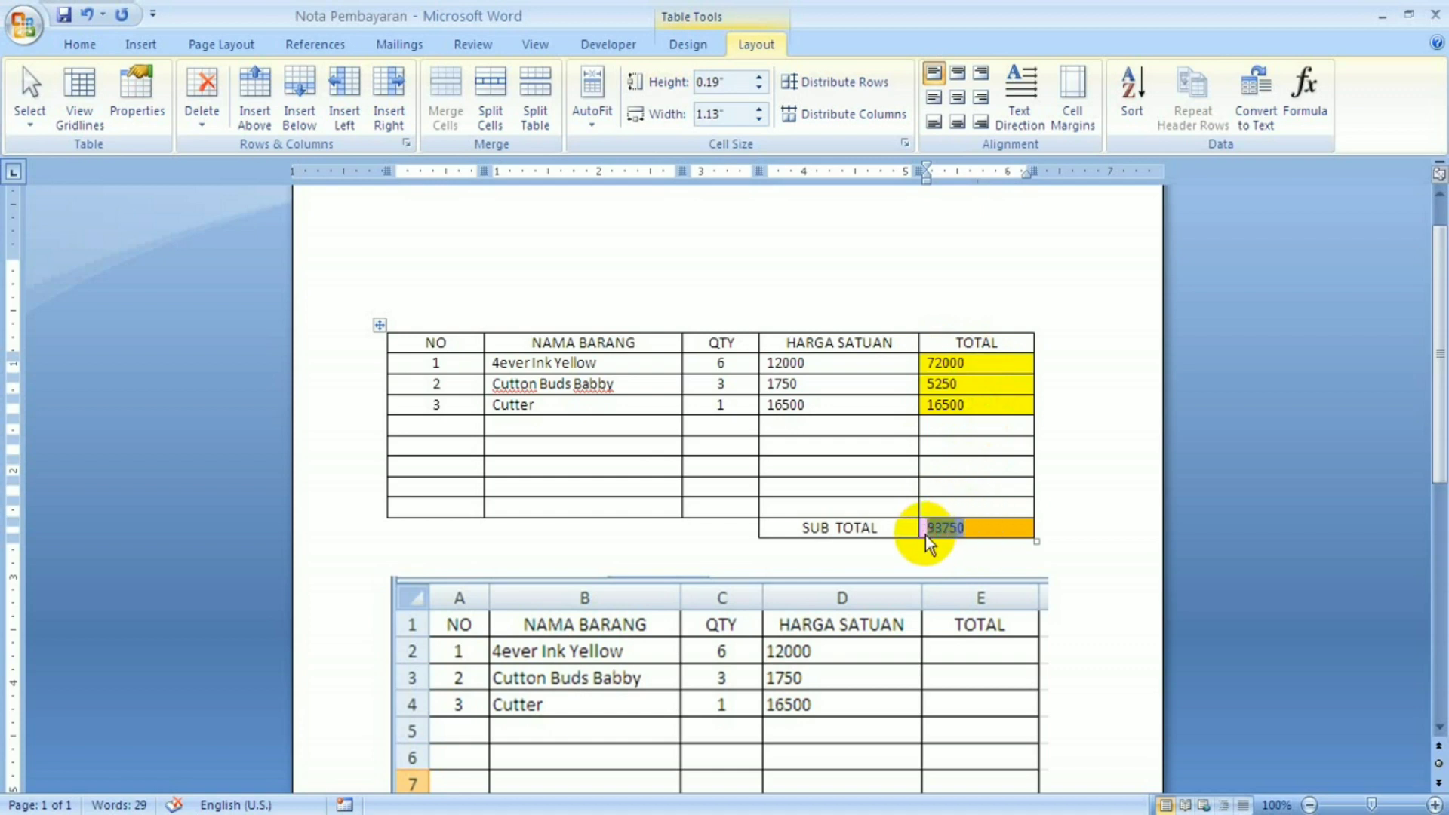
Apply the $#,##0.00 number format to the SUB TOTAL formula
{"action": "right_click", "coordinate": [945, 529]}
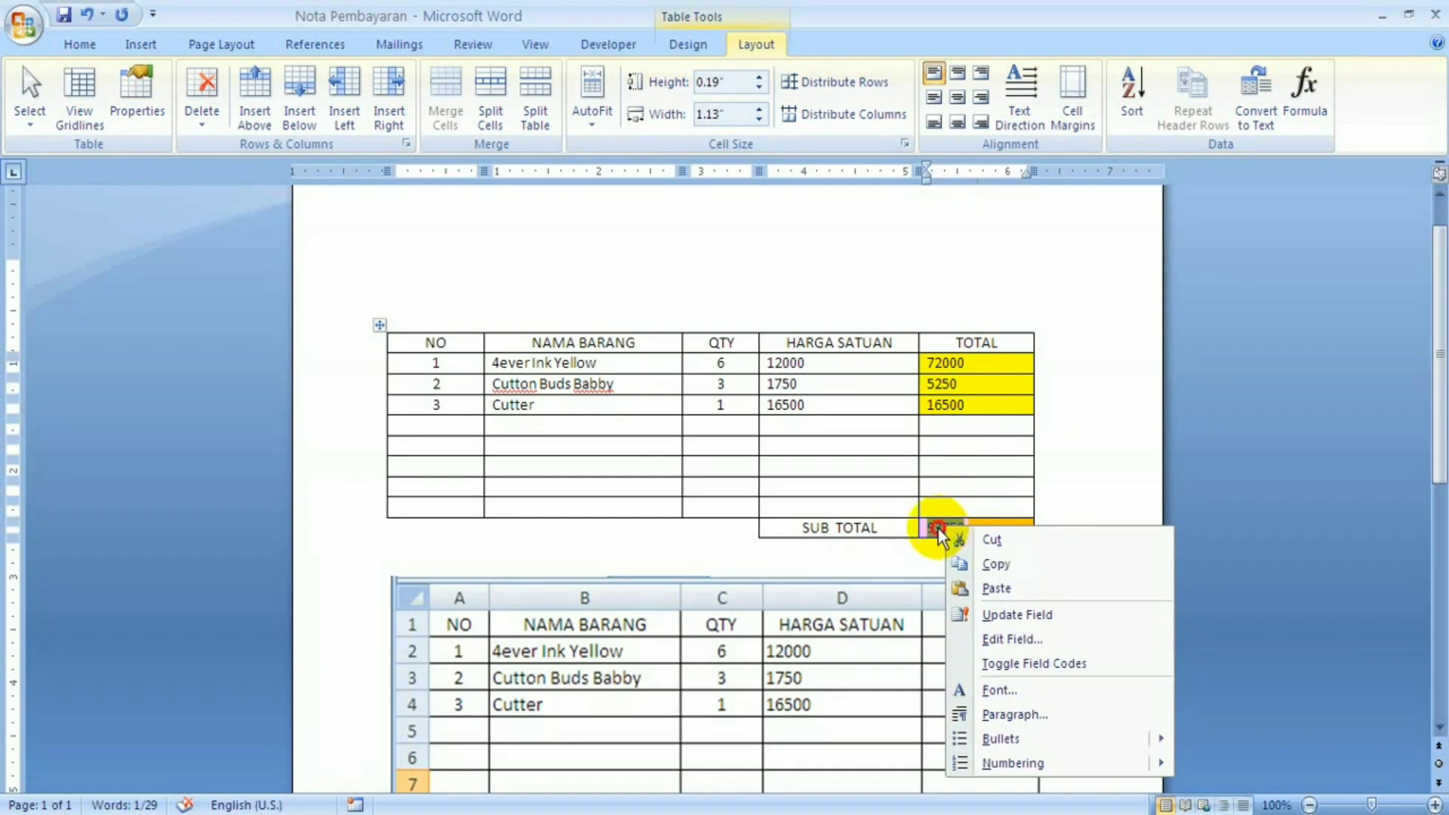
{"action": "key", "text": "Escape"}
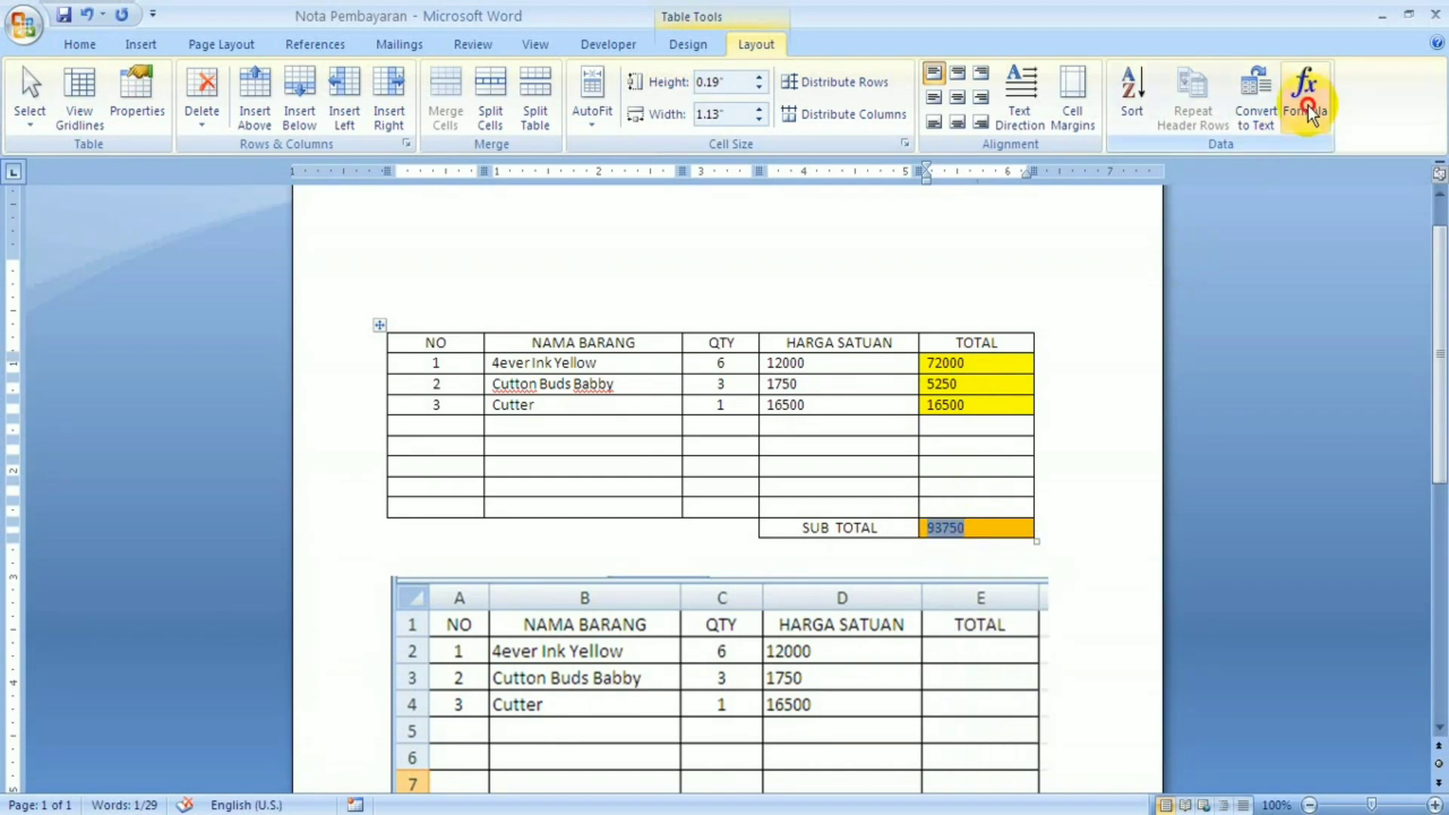
{"action": "left_click", "coordinate": [1306, 98]}
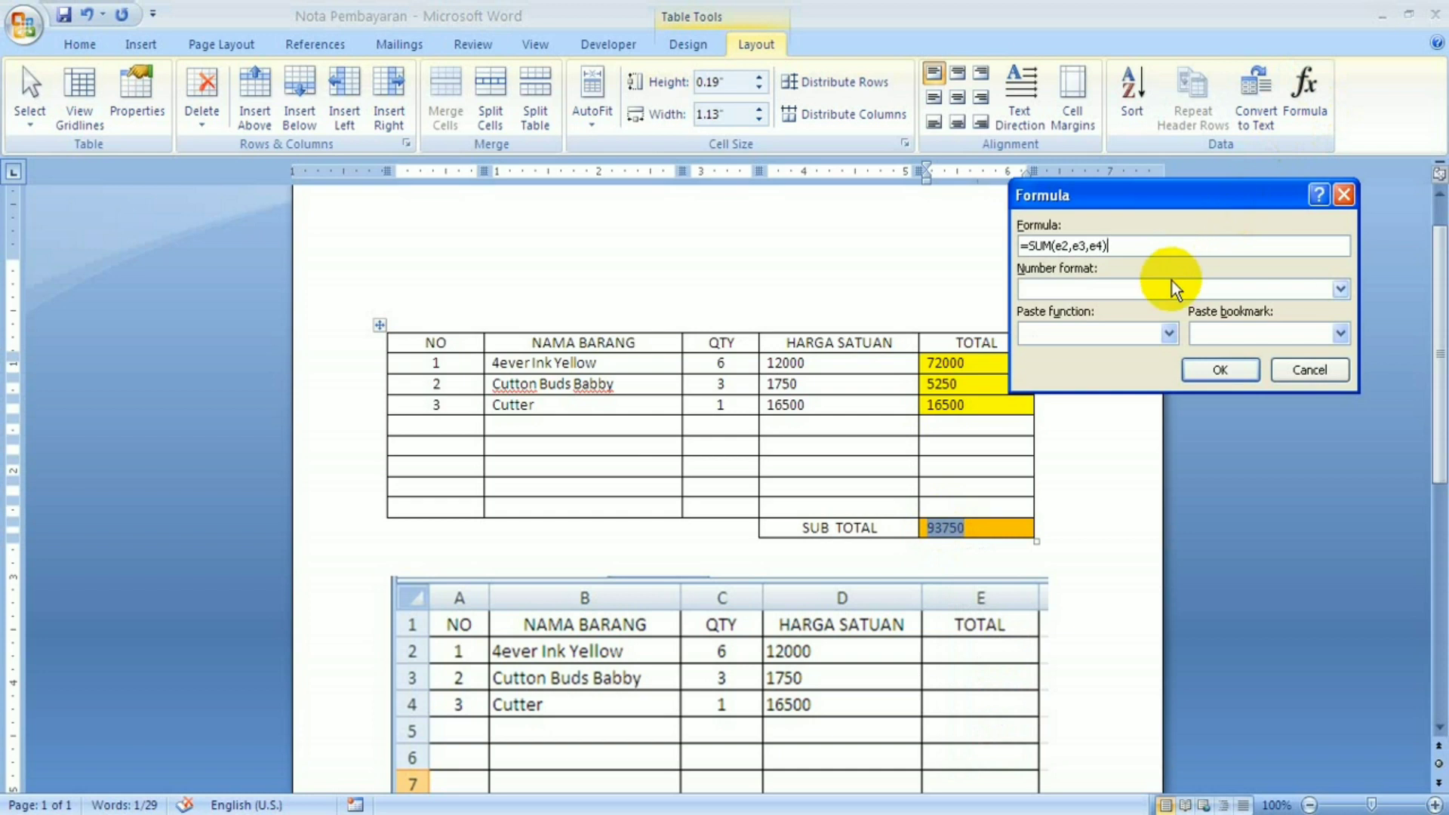
{"action": "left_click", "coordinate": [1340, 288]}
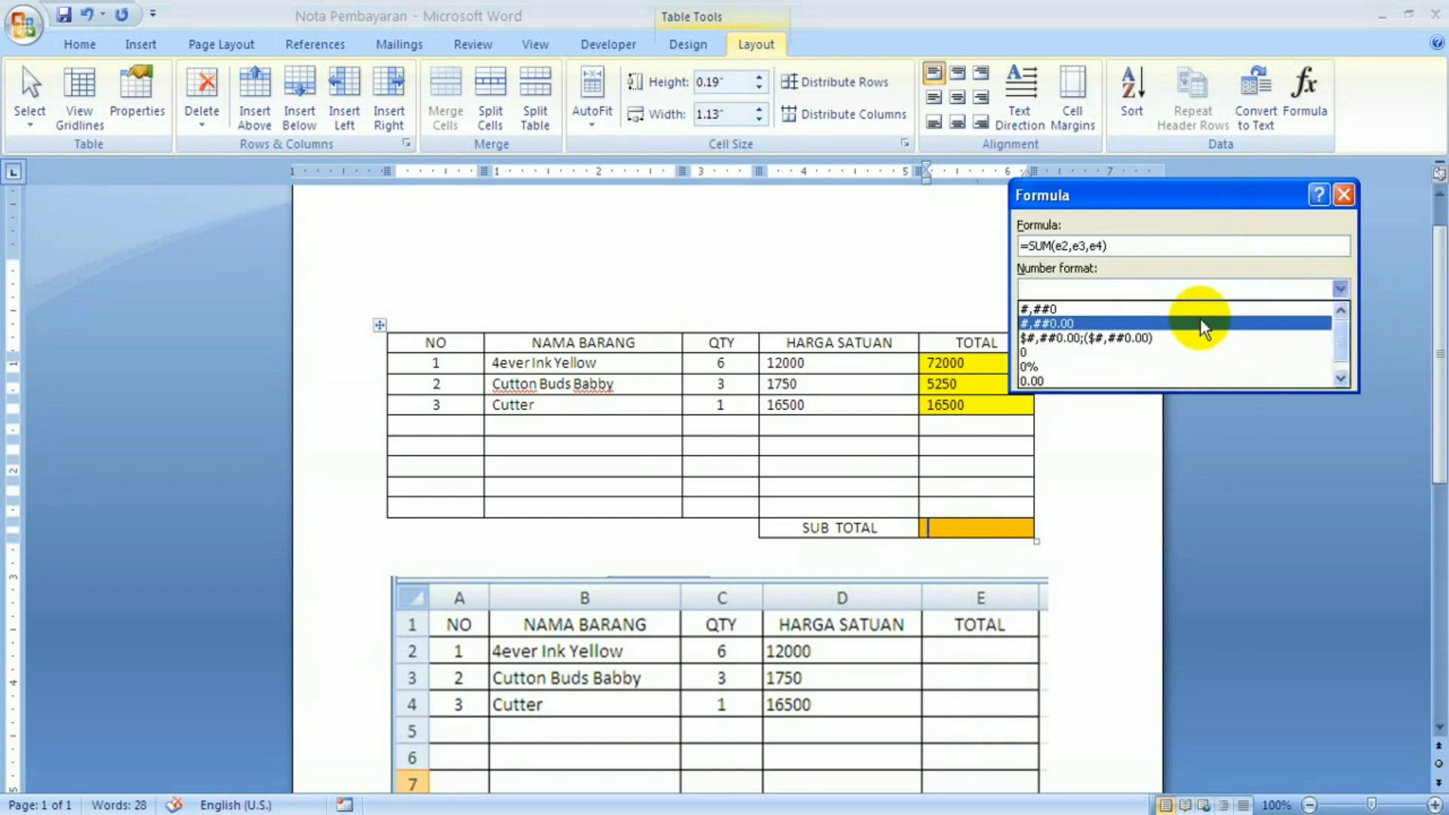
{"action": "left_click", "coordinate": [1189, 336]}
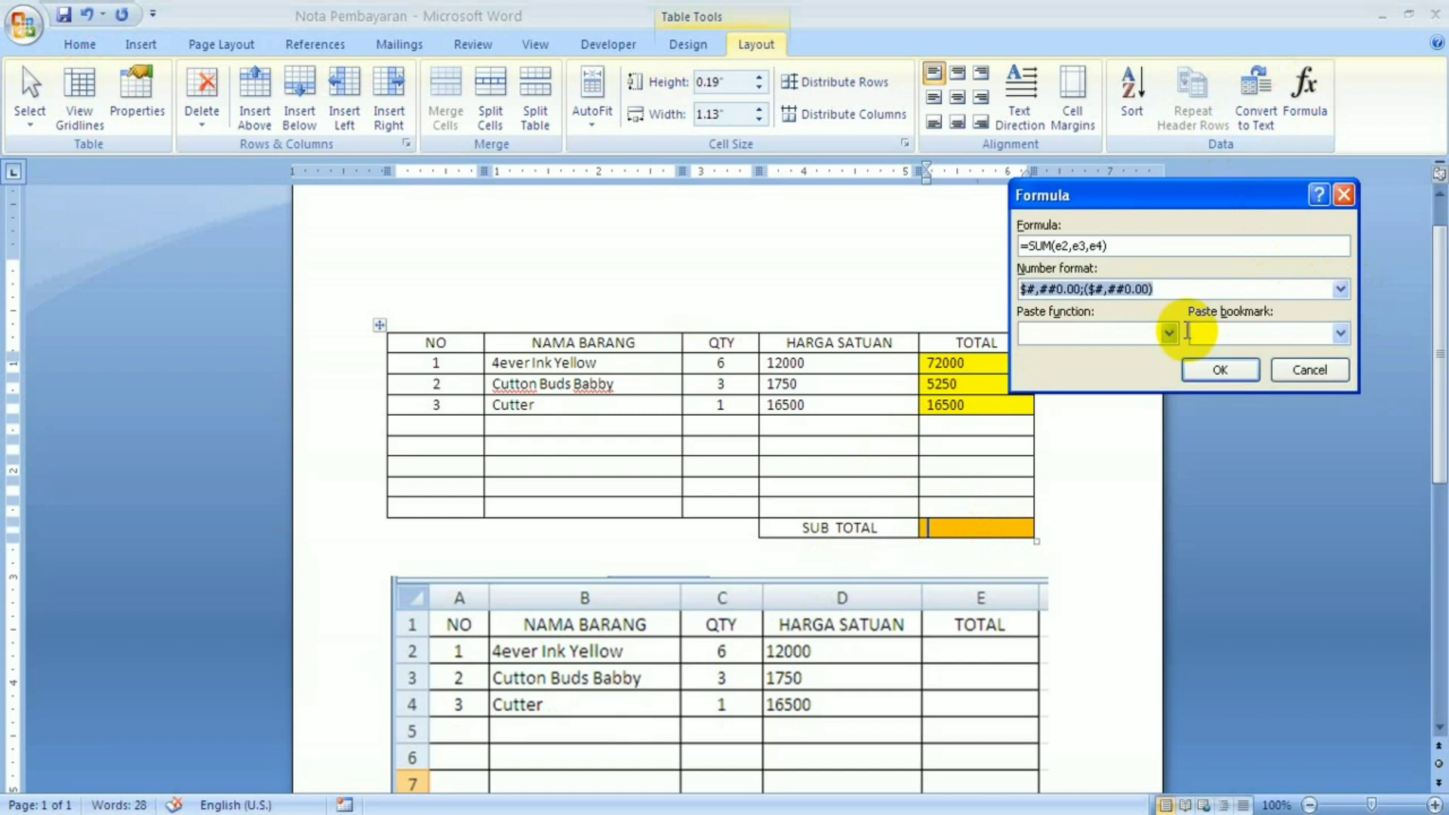
Replace both dollar signs with Rp so SUB TOTAL reads Rp93,750.00
{"action": "left_click", "coordinate": [1027, 289]}
{"action": "key", "text": "BackSpace"}
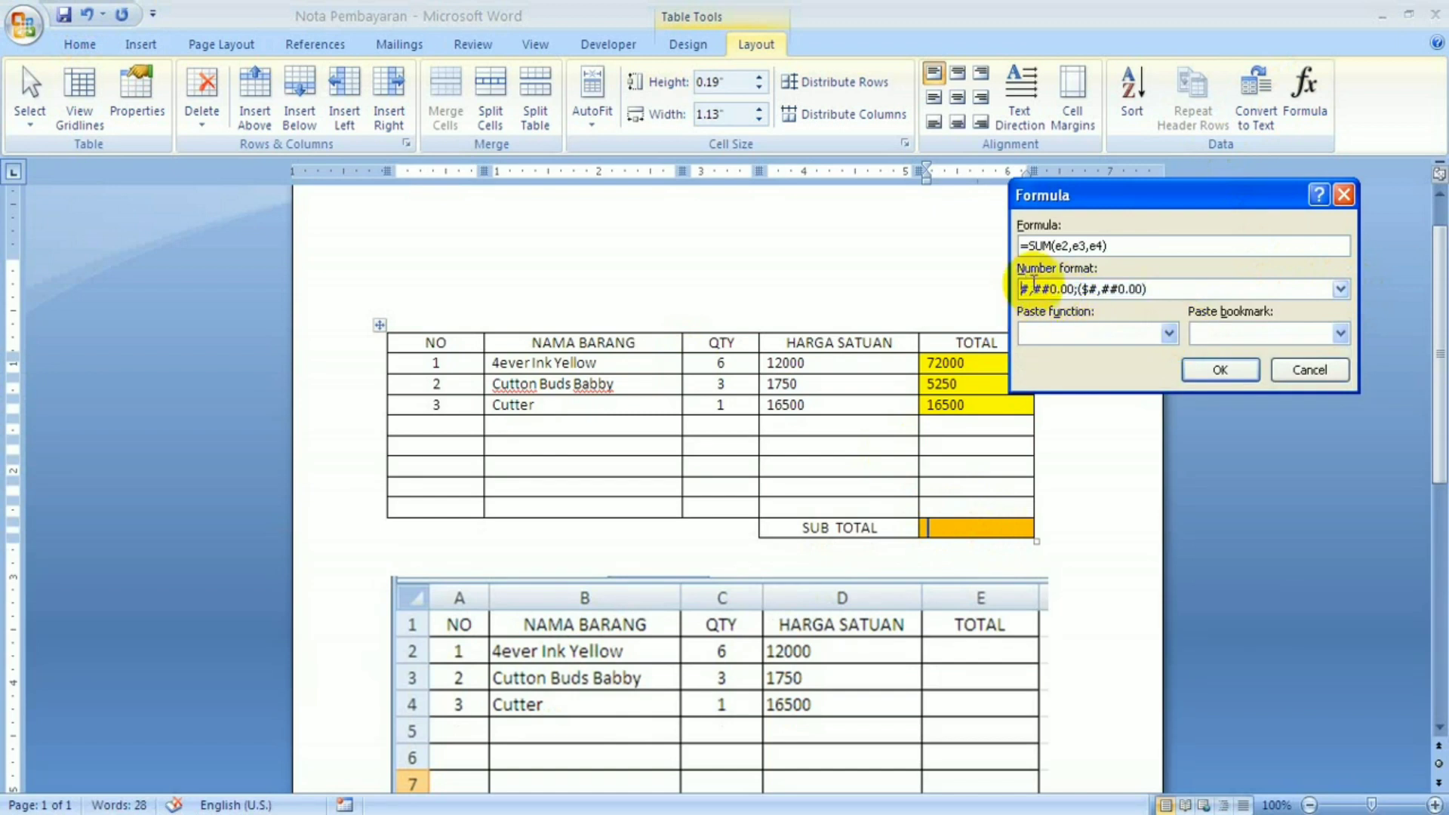
{"action": "type", "text": "Rp"}
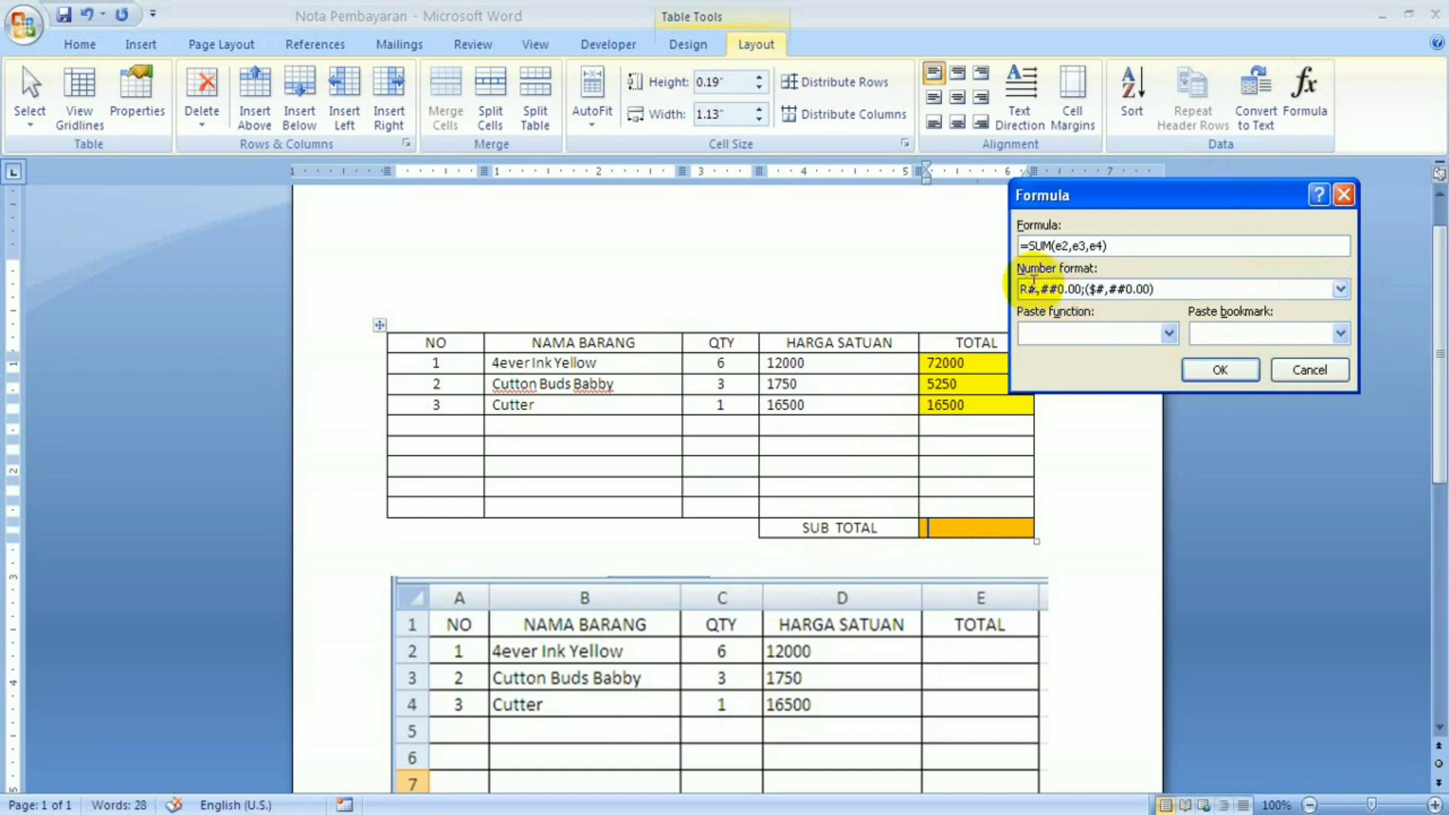
{"action": "left_click", "coordinate": [1101, 289]}
{"action": "key", "text": "BackSpace"}
{"action": "type", "text": "Rp"}
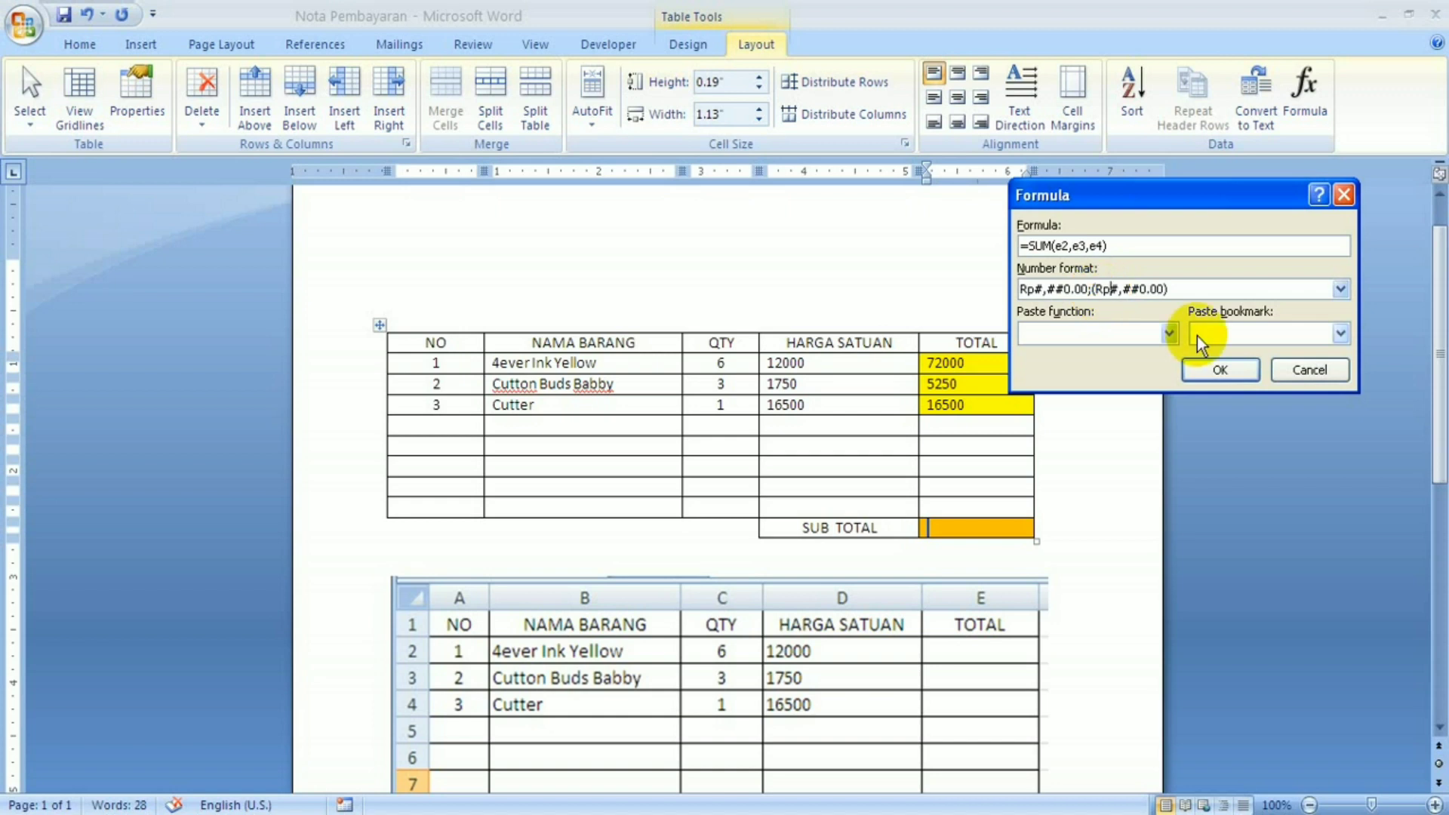
{"action": "left_click", "coordinate": [1223, 374]}
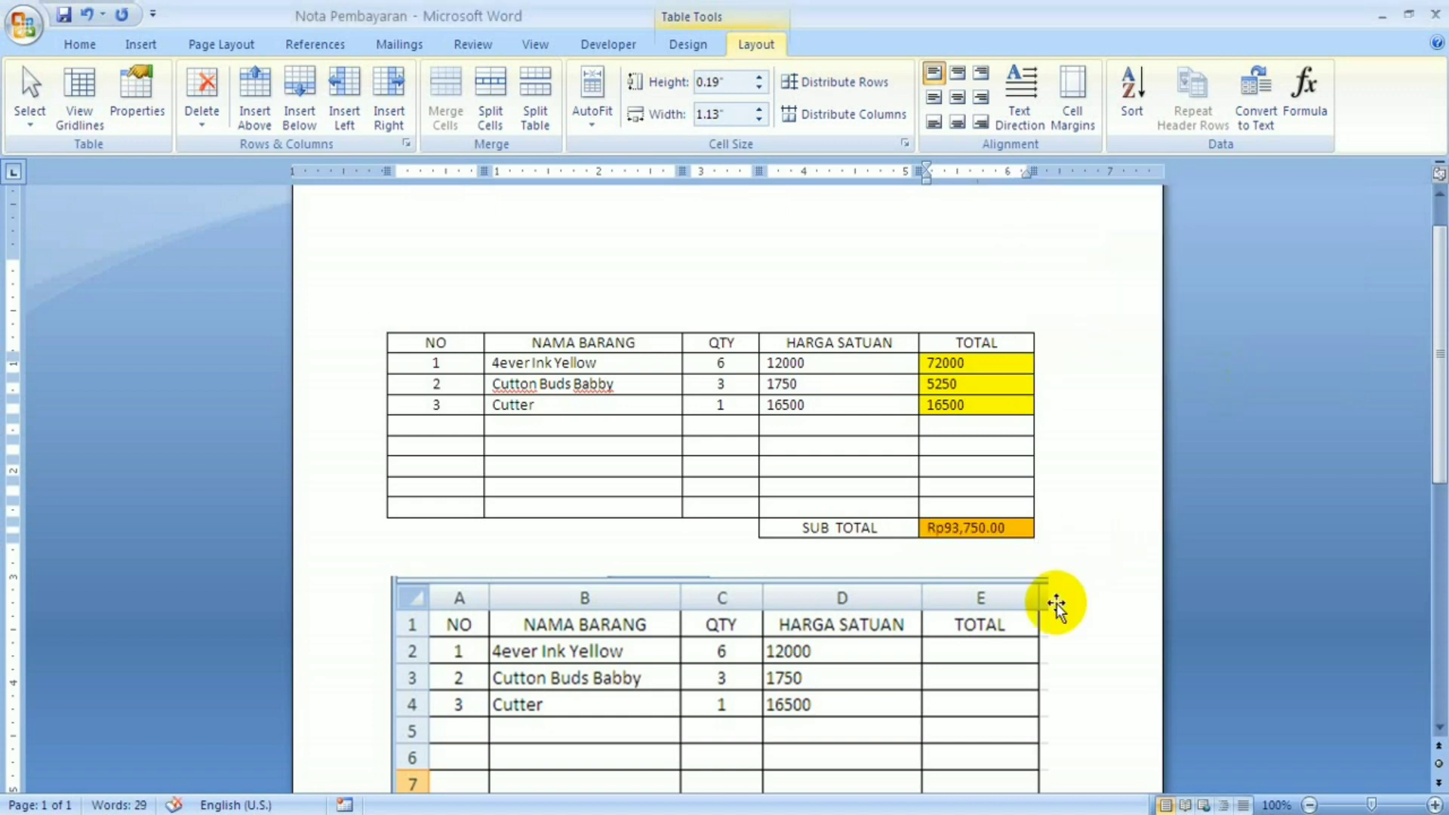
{"action": "left_click", "coordinate": [1010, 529]}
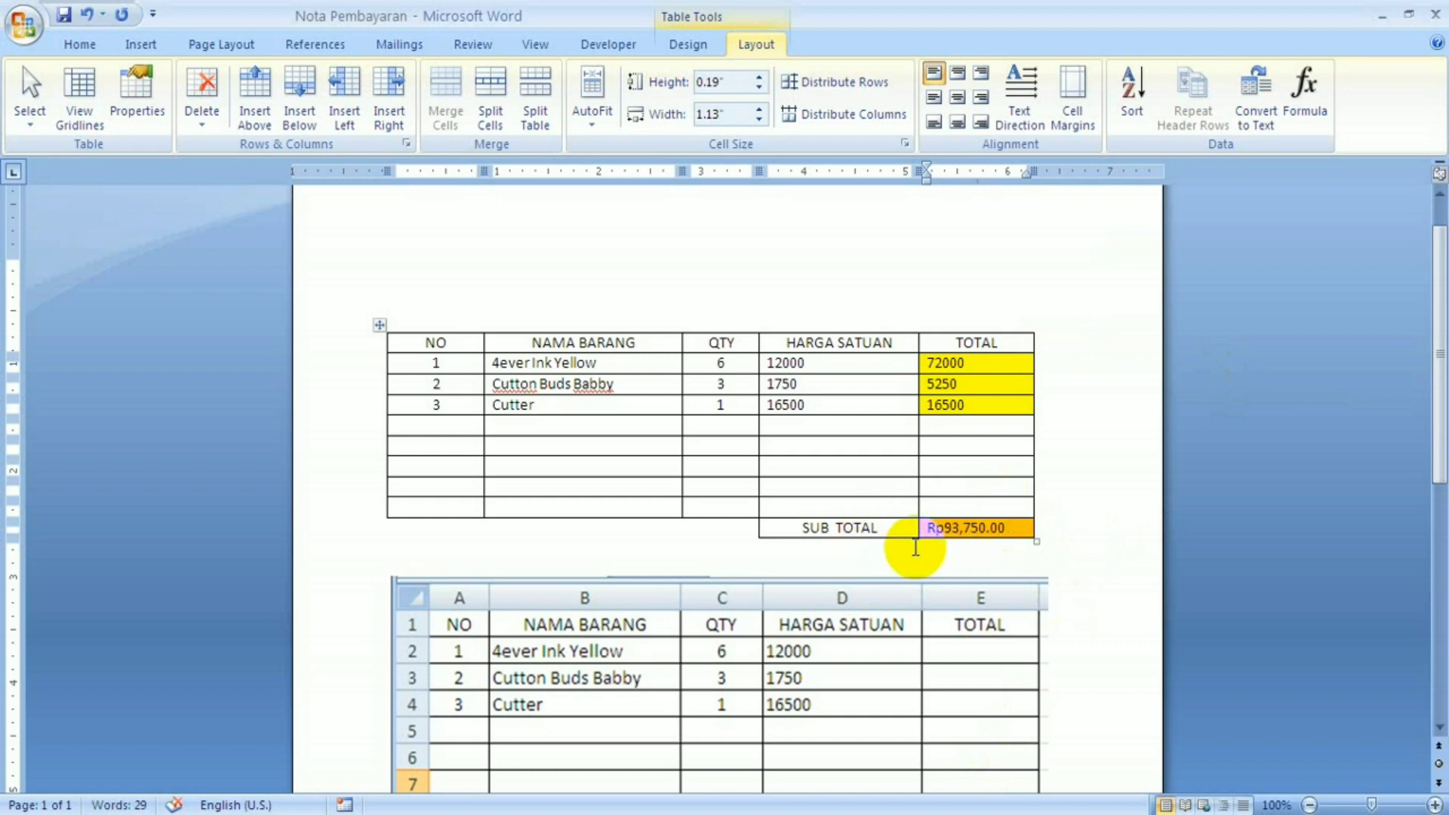
{"action": "left_click", "coordinate": [948, 578]}
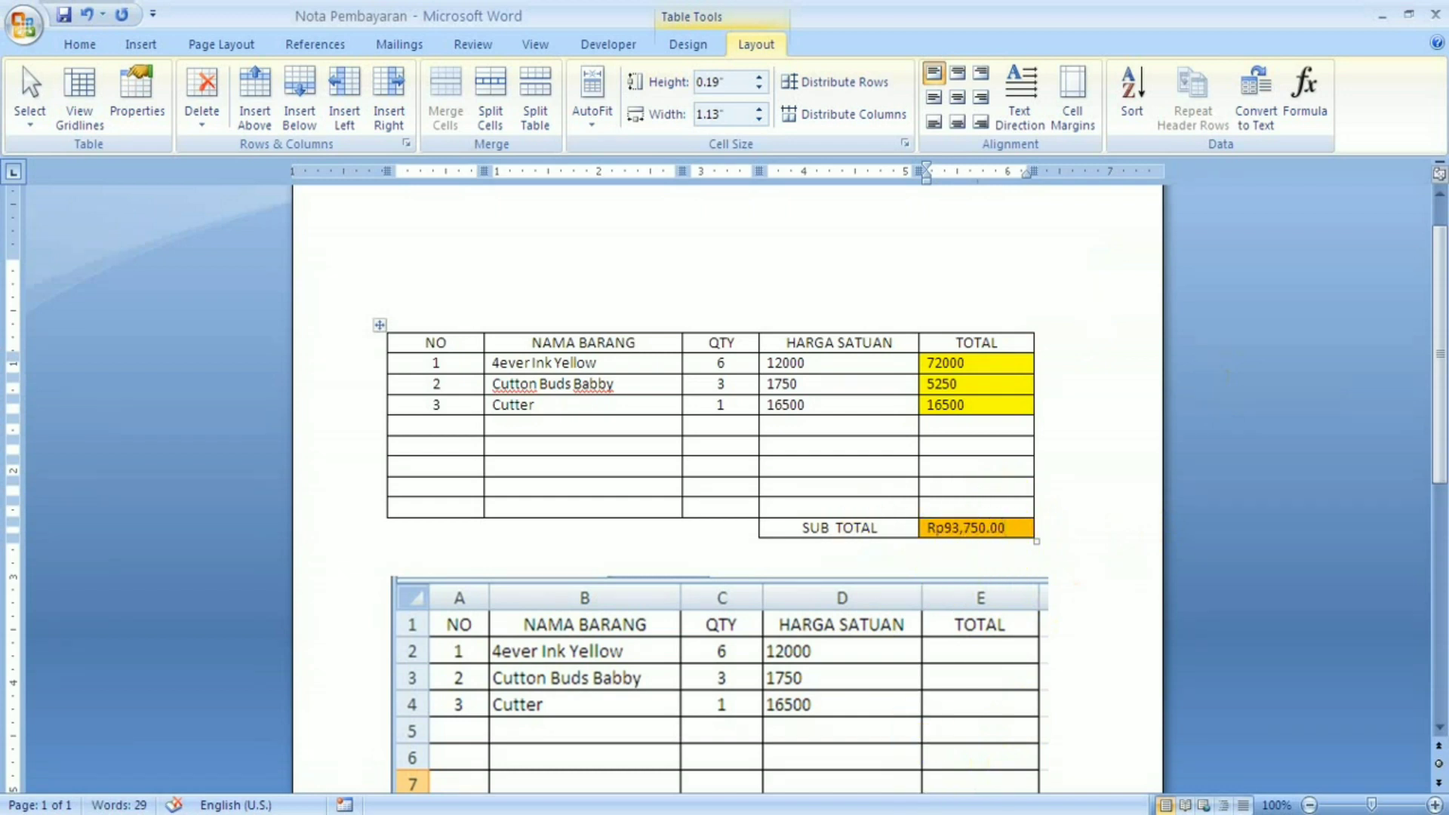